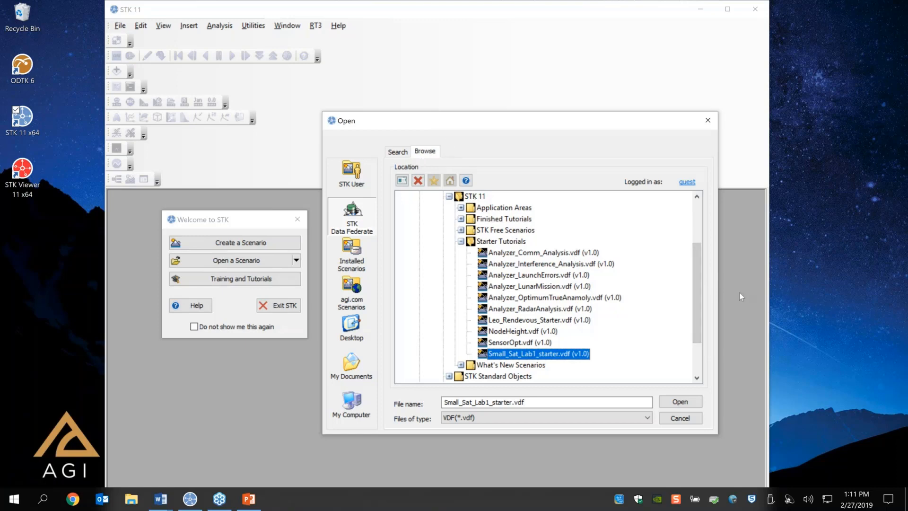
{"action": "left_click_drag", "start_coordinate": [695, 300], "coordinate": [695, 258]}
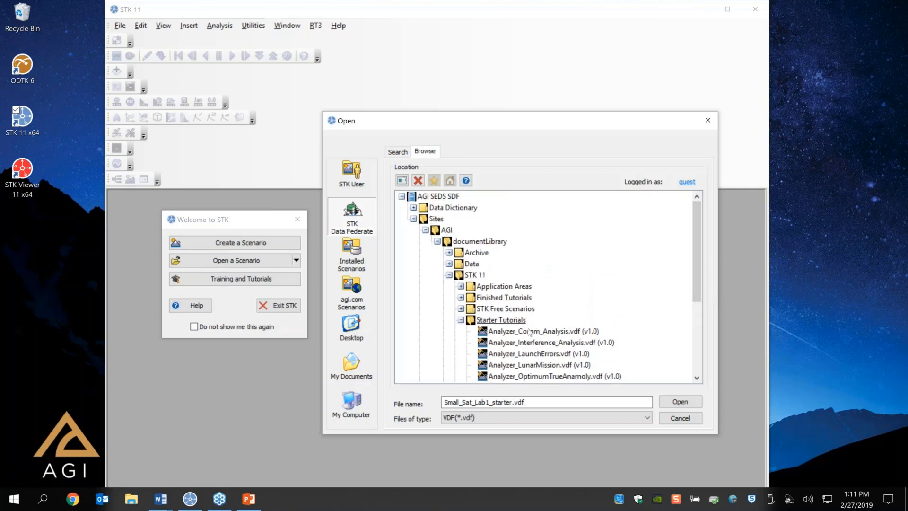
{"action": "left_click_drag", "start_coordinate": [691, 234], "coordinate": [694, 279]}
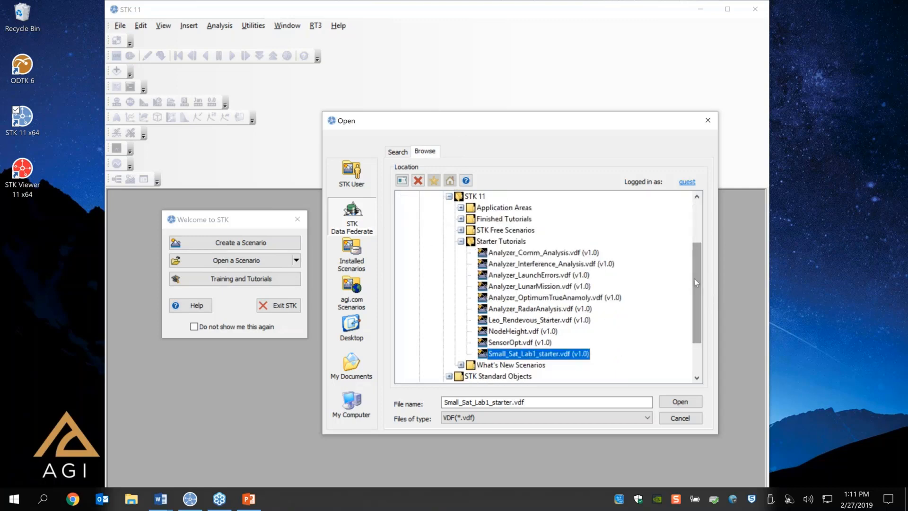
{"action": "left_click", "coordinate": [258, 504]}
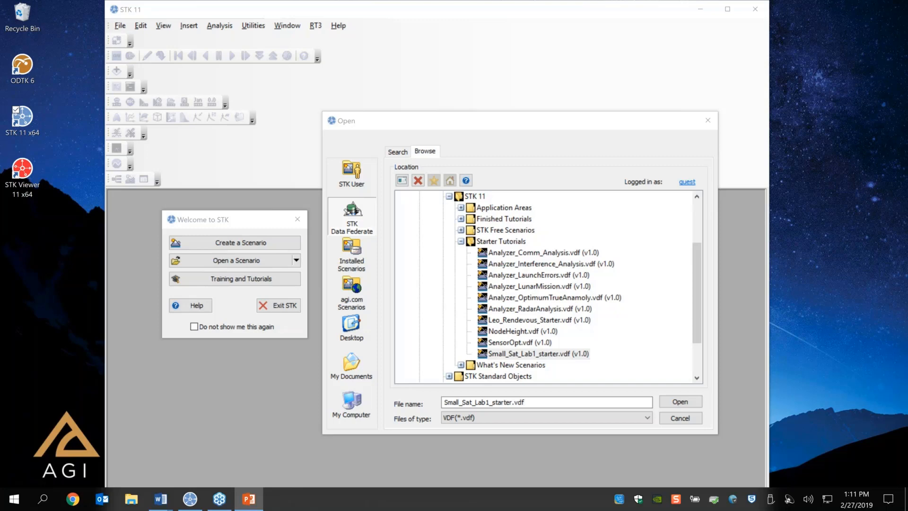
Search the STK Data Federate for "starter" and open Small_Sat_Lab1_starter.vdf from the results.
{"action": "left_click", "coordinate": [396, 152]}
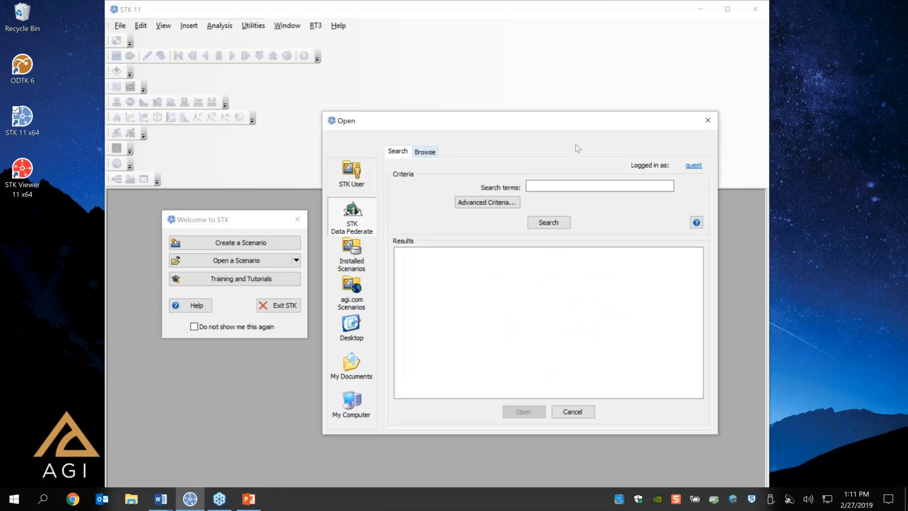
{"action": "left_click", "coordinate": [545, 186]}
{"action": "type", "text": "starter"}
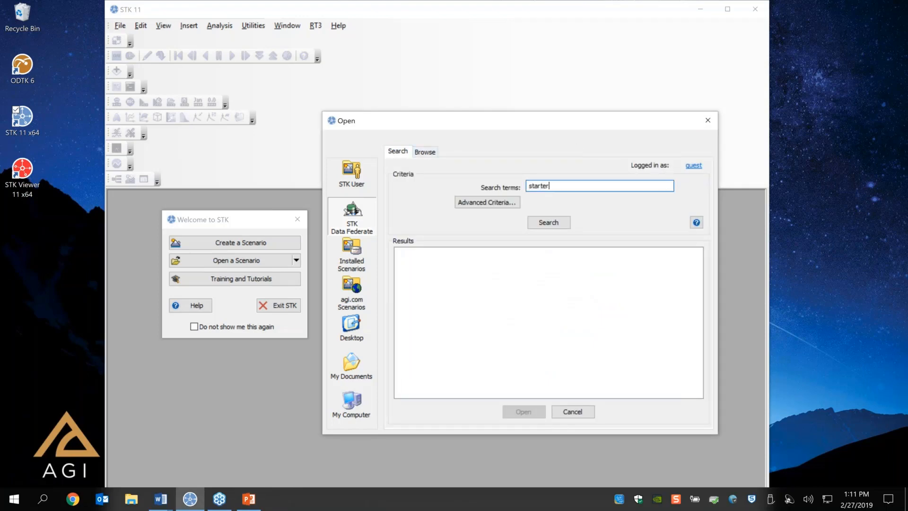
{"action": "key", "text": "Return"}
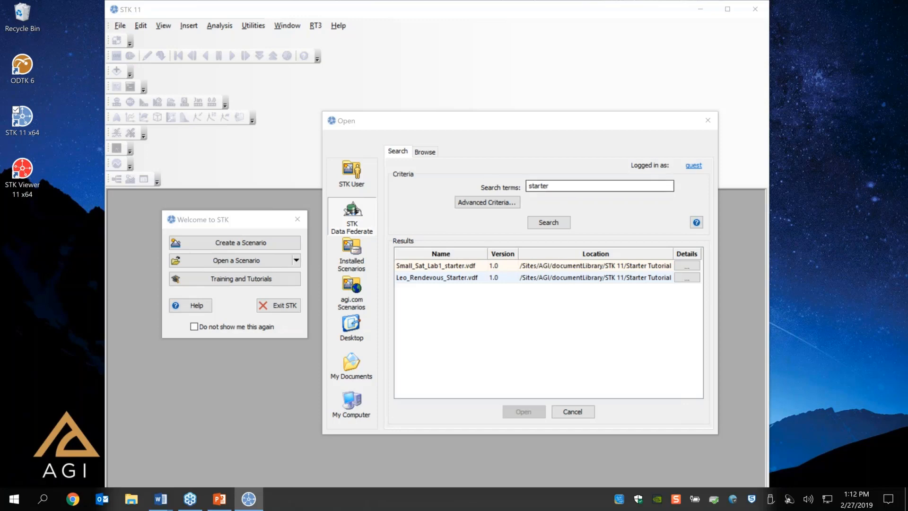
{"action": "double_click", "coordinate": [562, 186]}
{"action": "left_click", "coordinate": [444, 267]}
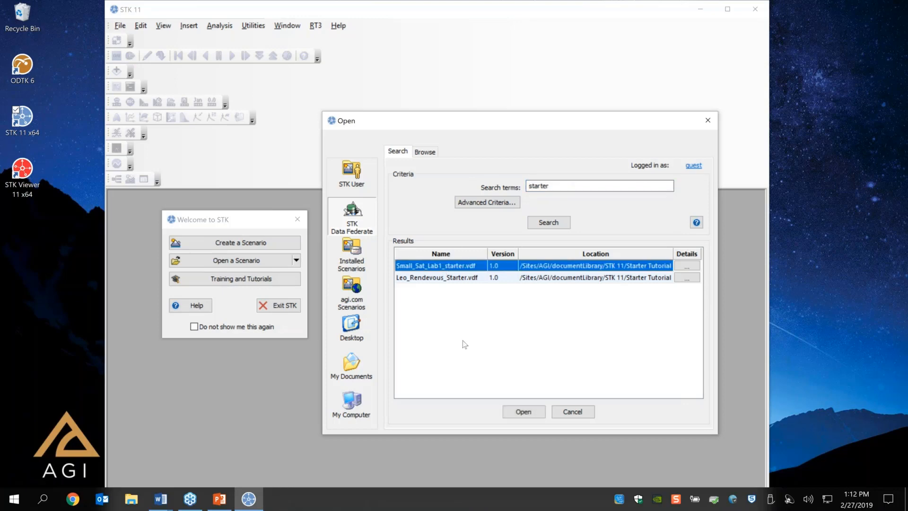
{"action": "double_click", "coordinate": [465, 271]}
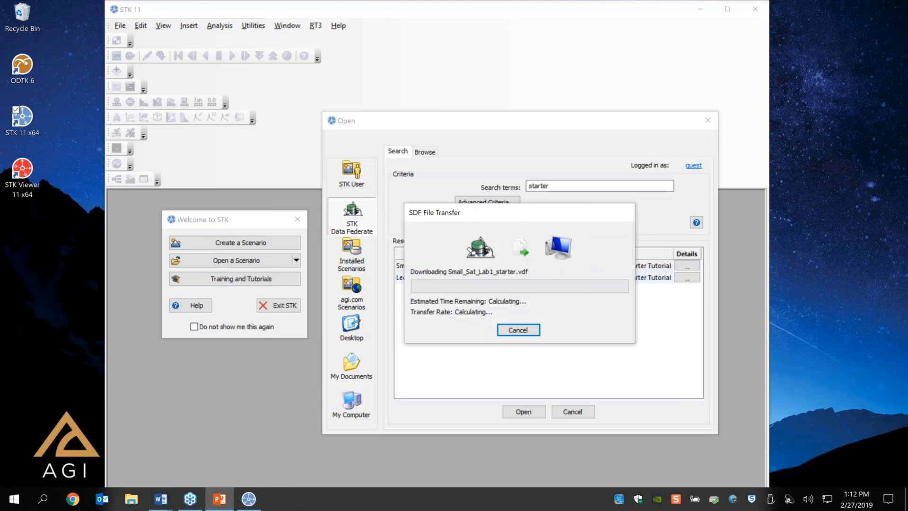
Bring PowerPoint out of full screen and enlarge its window to view the Starter Scenario Location slide.
{"action": "left_click_drag", "start_coordinate": [907, 199], "coordinate": [560, 15]}
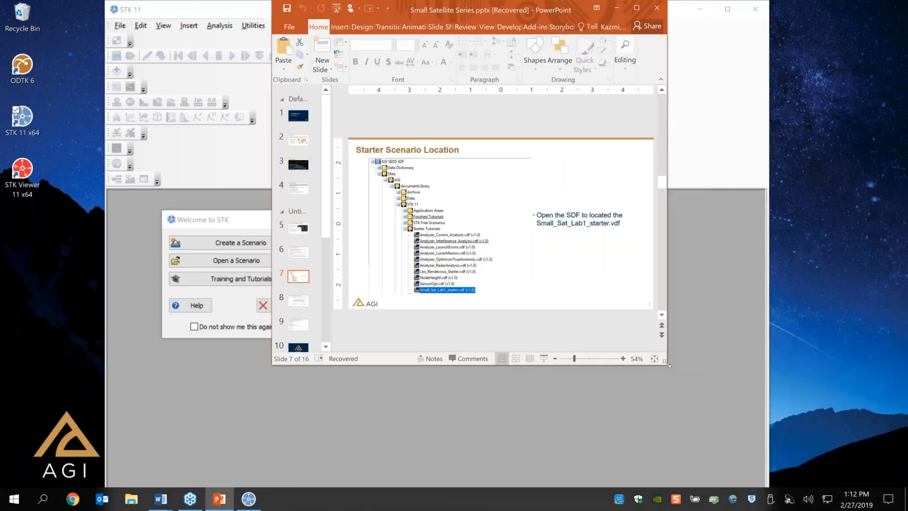
{"action": "left_click_drag", "start_coordinate": [667, 363], "coordinate": [859, 486]}
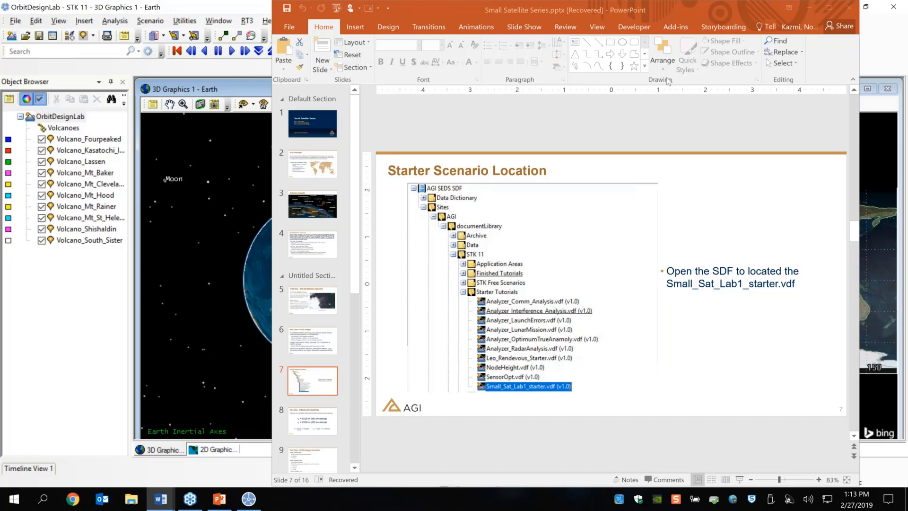
Switch back to STK and dock the separate globe toolbar in the same row as the animation toolbar.
{"action": "key", "text": "alt+Tab"}
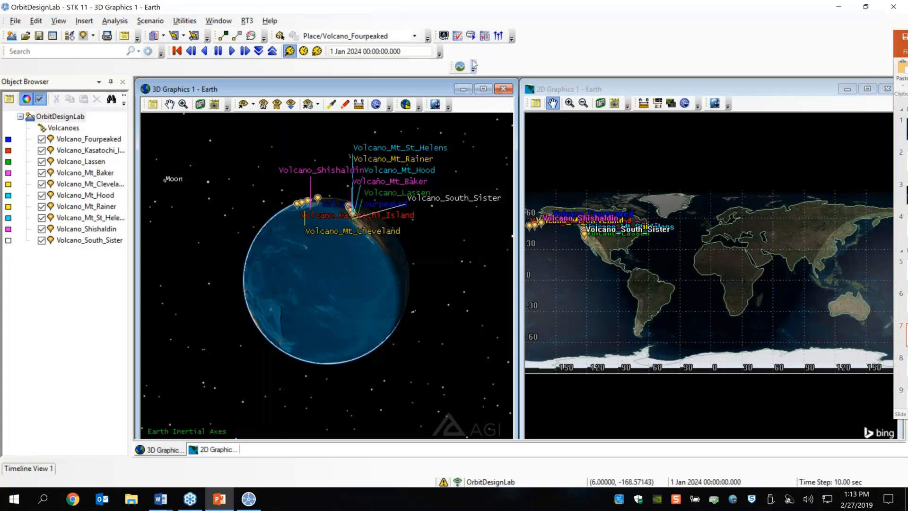
{"action": "left_click", "coordinate": [450, 64]}
{"action": "left_click_drag", "start_coordinate": [450, 64], "coordinate": [449, 50]}
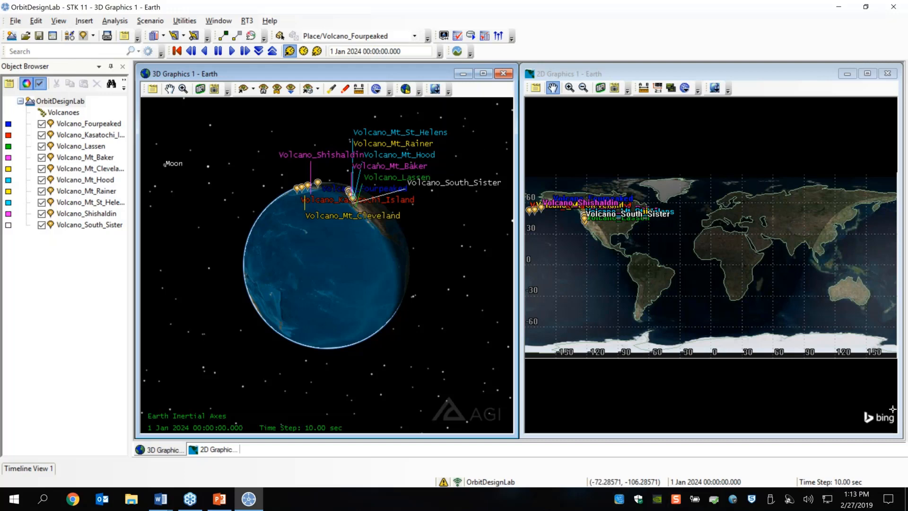
Start saving the OrbitDesignLab scenario as a new file and move the save dialog clear of the 2D map.
{"action": "left_click", "coordinate": [16, 21]}
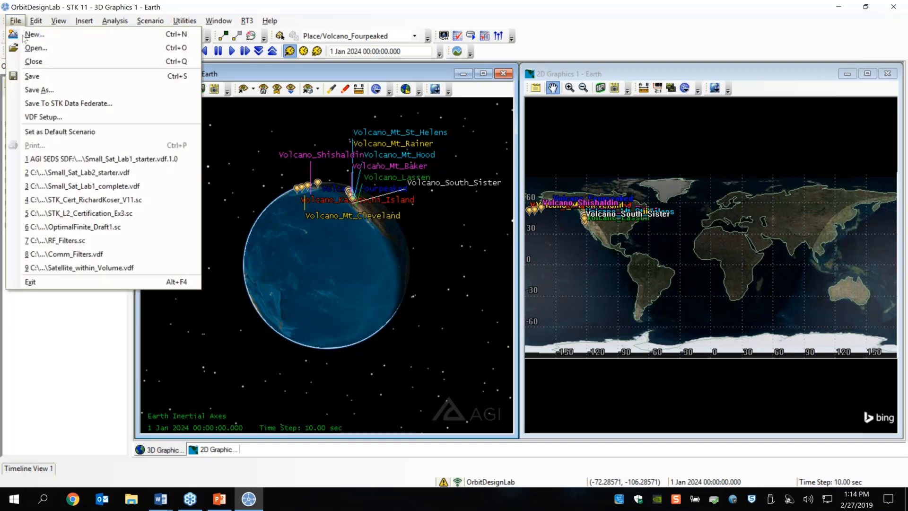
{"action": "left_click", "coordinate": [43, 90]}
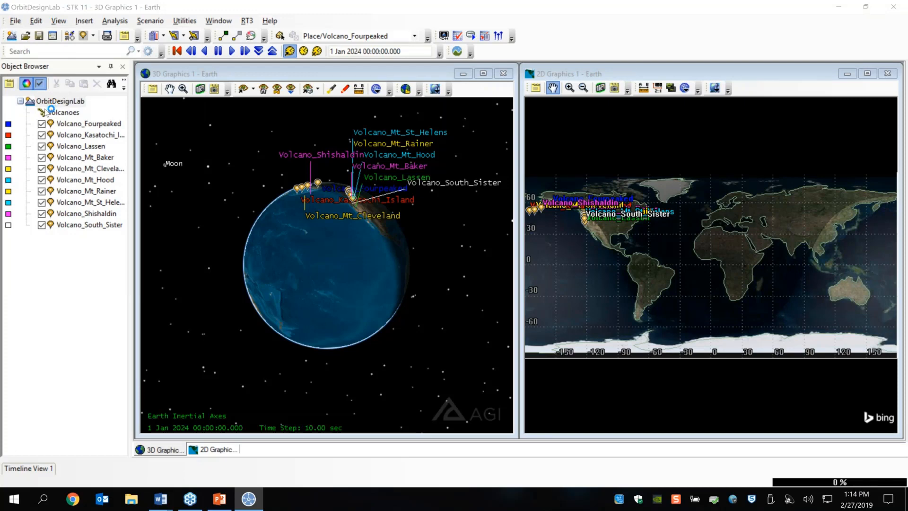
{"action": "left_click", "coordinate": [893, 6]}
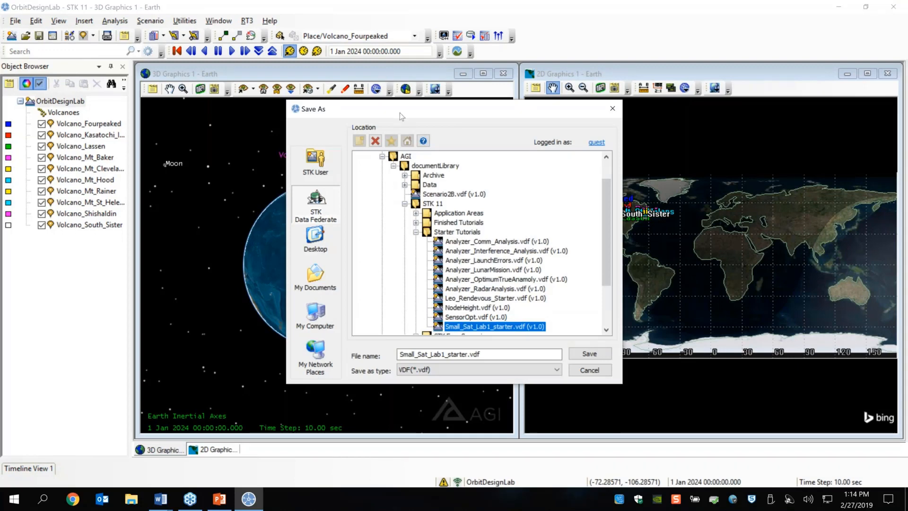
{"action": "left_click_drag", "start_coordinate": [399, 113], "coordinate": [362, 101]}
Select the Virtual Training folder in the agi-support documentLibrary as the Data Federate save location.
{"action": "scroll", "coordinate": [414, 267], "scroll_direction": "down", "scroll_amount": 3}
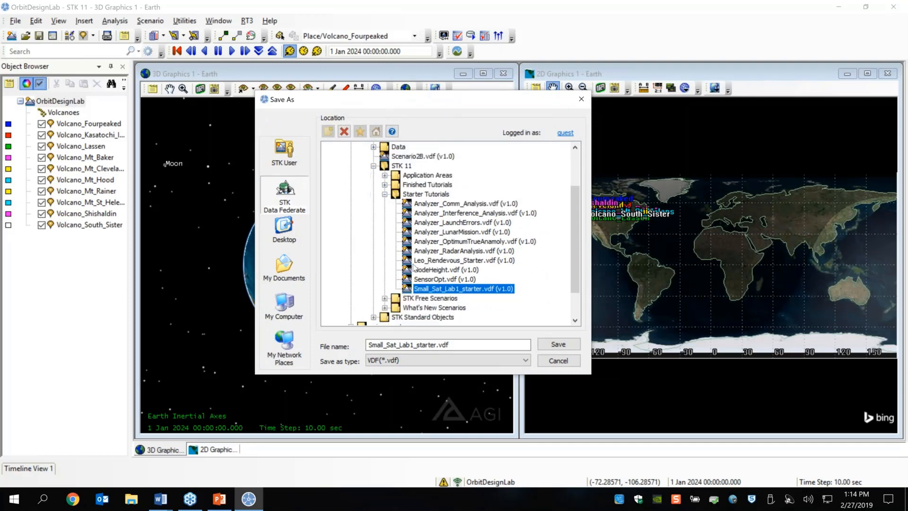
{"action": "scroll", "coordinate": [421, 271], "scroll_direction": "up", "scroll_amount": 2}
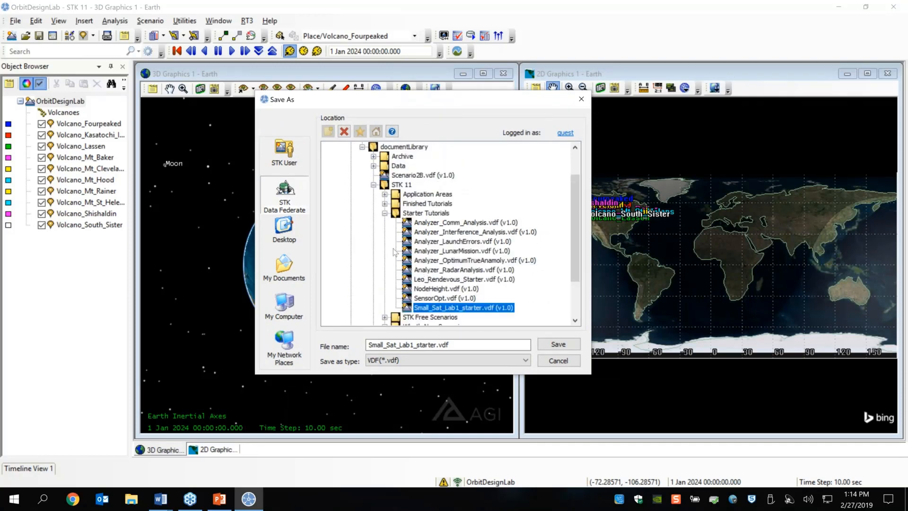
{"action": "left_click", "coordinate": [373, 185]}
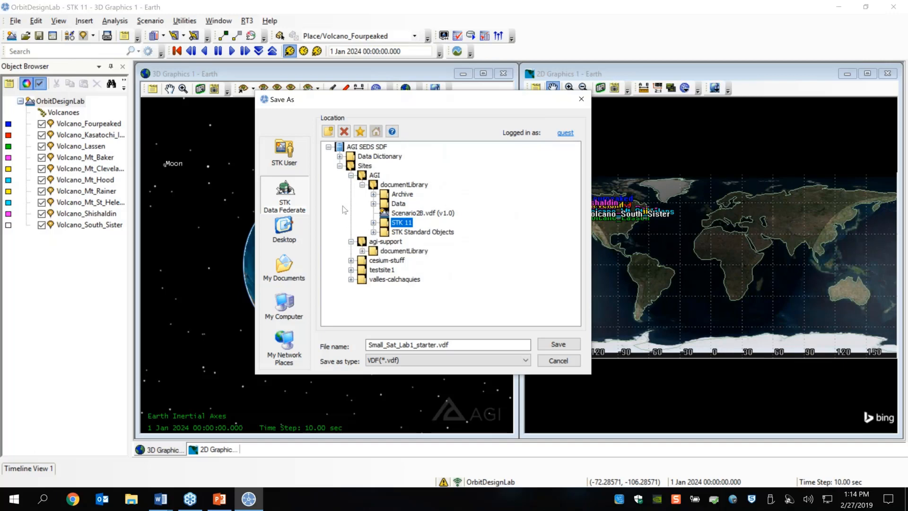
{"action": "left_click", "coordinate": [340, 166]}
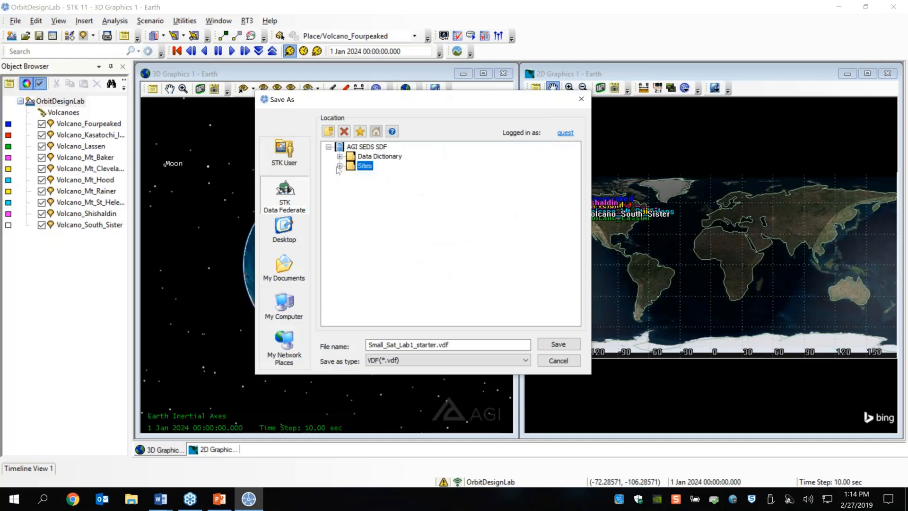
{"action": "left_click", "coordinate": [340, 166]}
{"action": "left_click", "coordinate": [351, 175]}
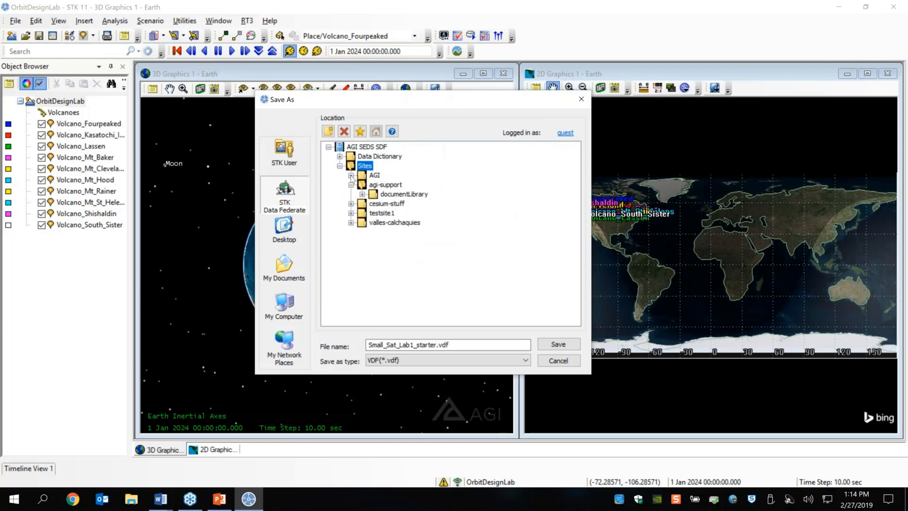
{"action": "left_click", "coordinate": [375, 186]}
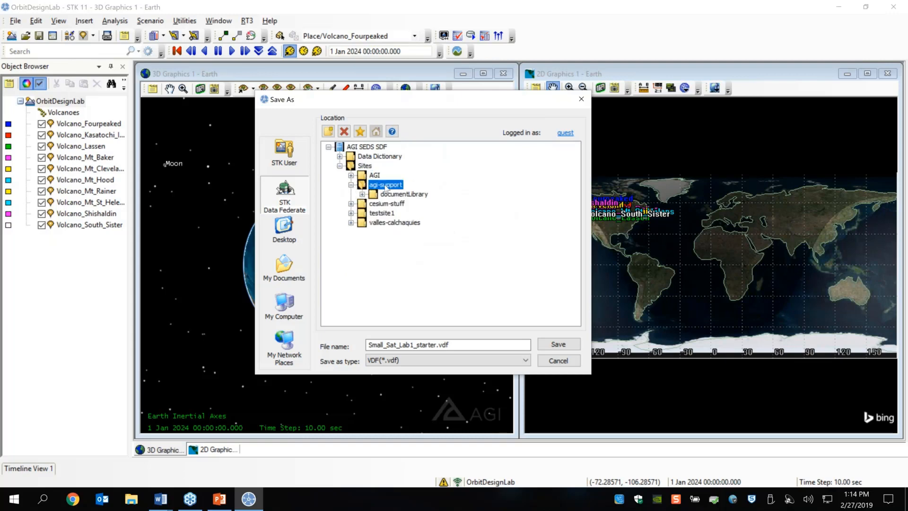
{"action": "left_click", "coordinate": [361, 195]}
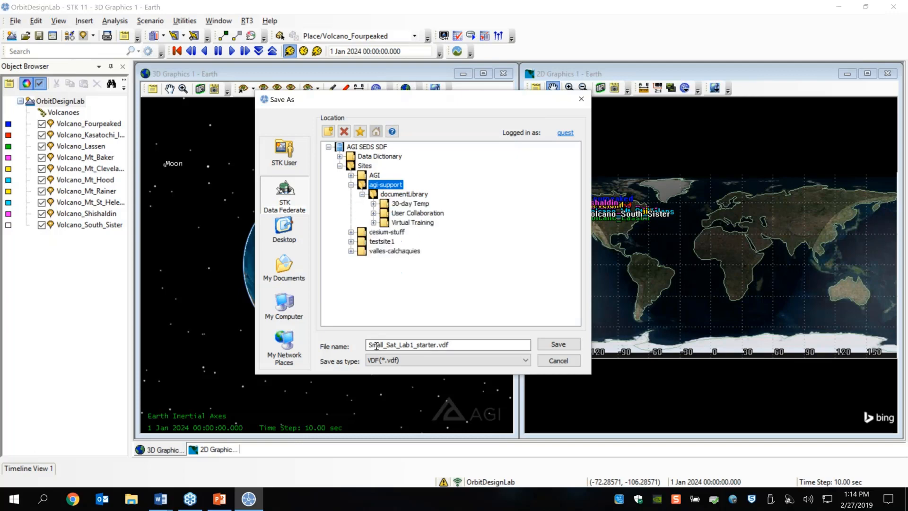
{"action": "left_click", "coordinate": [374, 222]}
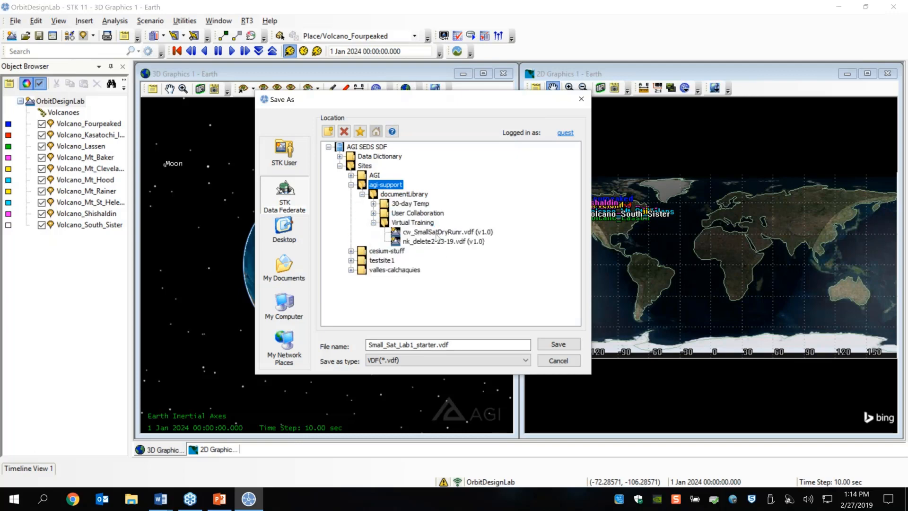
{"action": "left_click", "coordinate": [432, 345]}
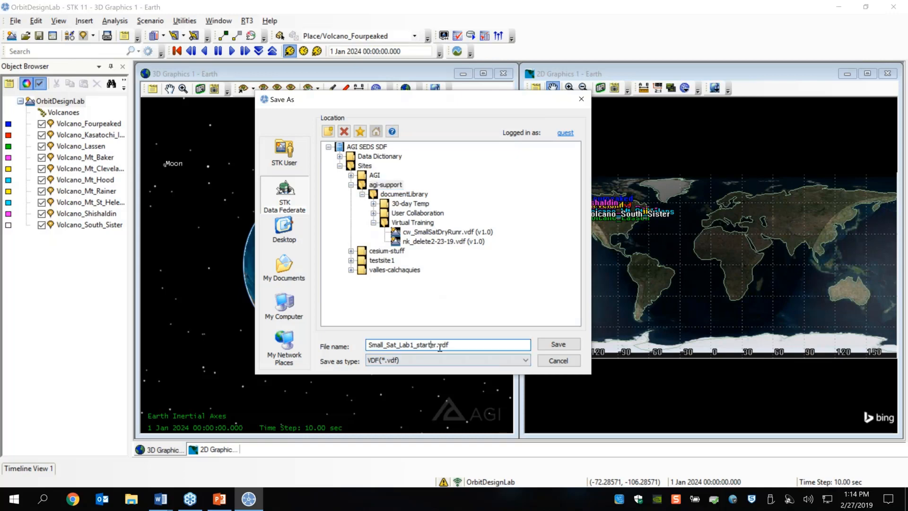
{"action": "double_click", "coordinate": [438, 344]}
{"action": "left_click", "coordinate": [377, 344]}
{"action": "left_click", "coordinate": [412, 227]}
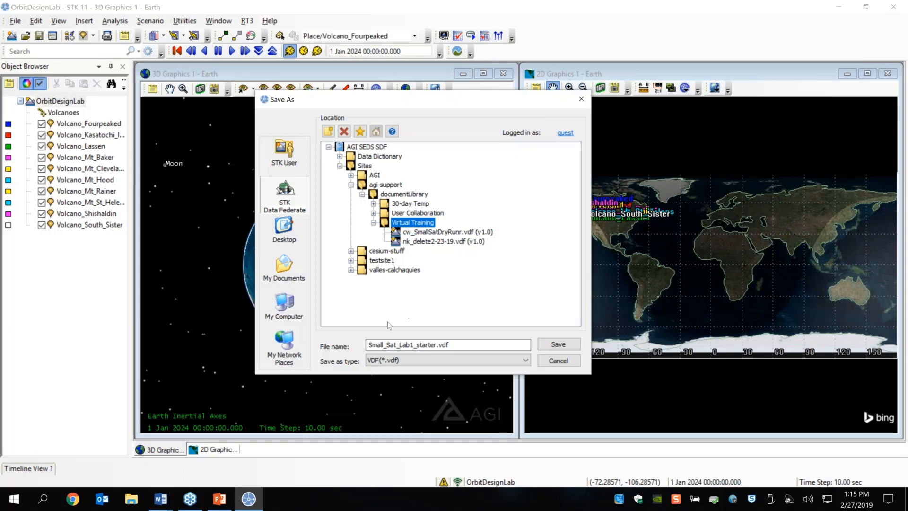
Try the prefix NK_ on the file name Small_Sat_Lab1_starter.vdf and remove it again.
{"action": "left_click", "coordinate": [370, 346]}
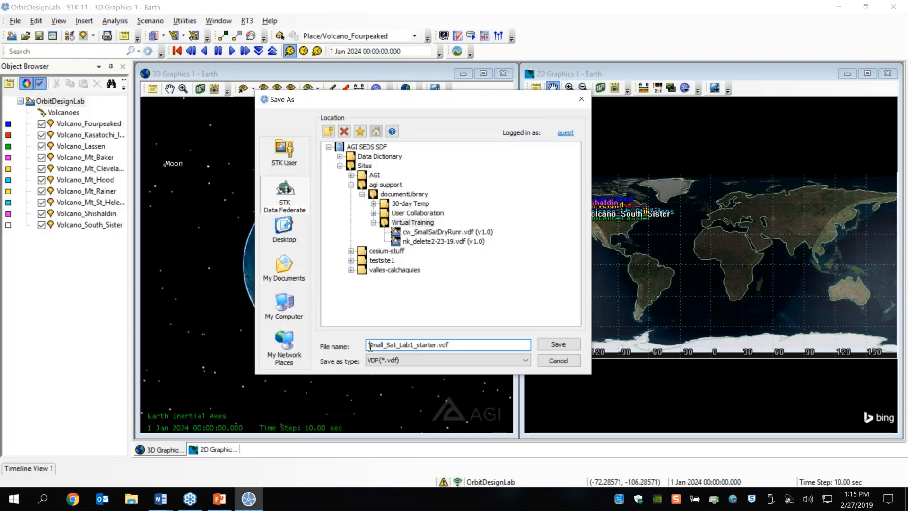
{"action": "type", "text": "NK_"}
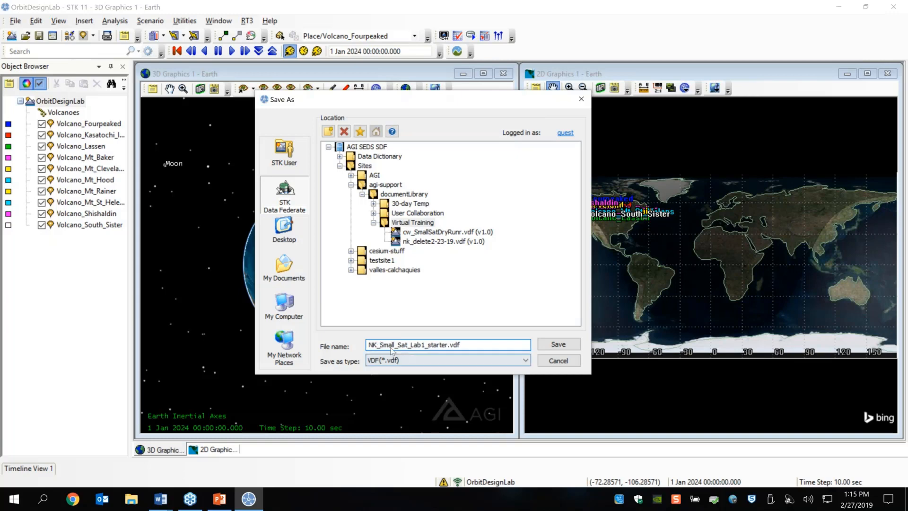
{"action": "left_click_drag", "start_coordinate": [380, 345], "coordinate": [368, 345]}
{"action": "key", "text": "BackSpace"}
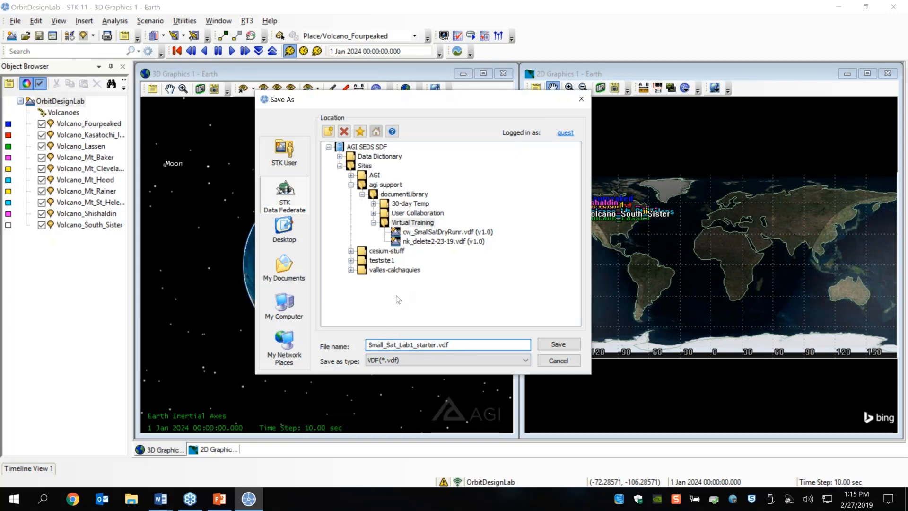
Create a folder named Small_Sat_Orbit_Design in the STK User location and open it as the save location.
{"action": "left_click", "coordinate": [290, 163]}
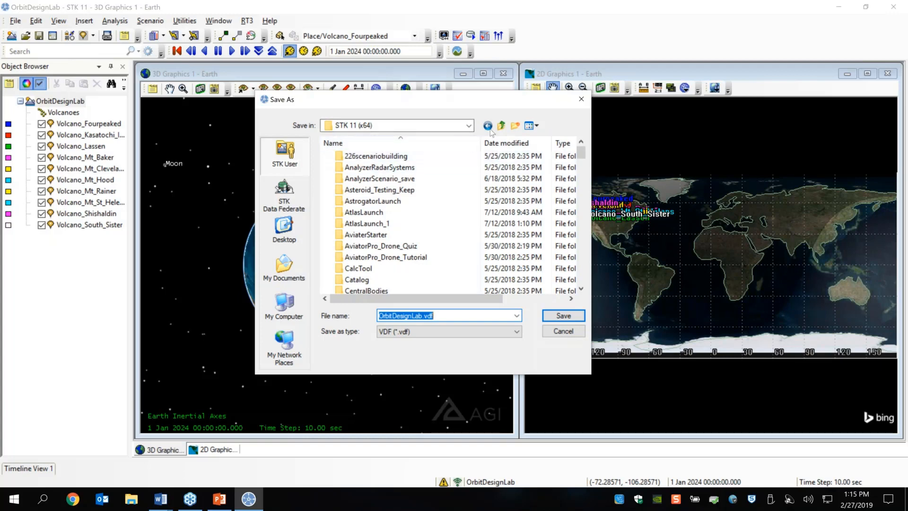
{"action": "left_click", "coordinate": [515, 125]}
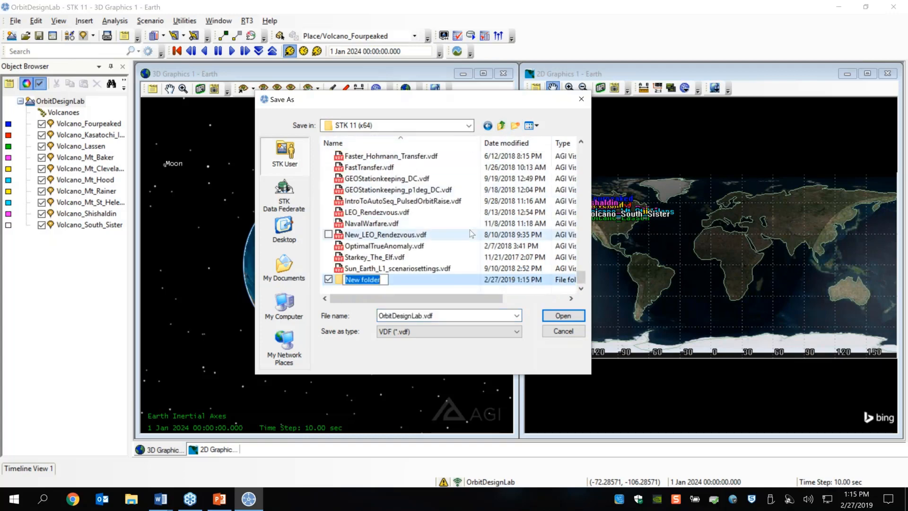
{"action": "type", "text": "S"}
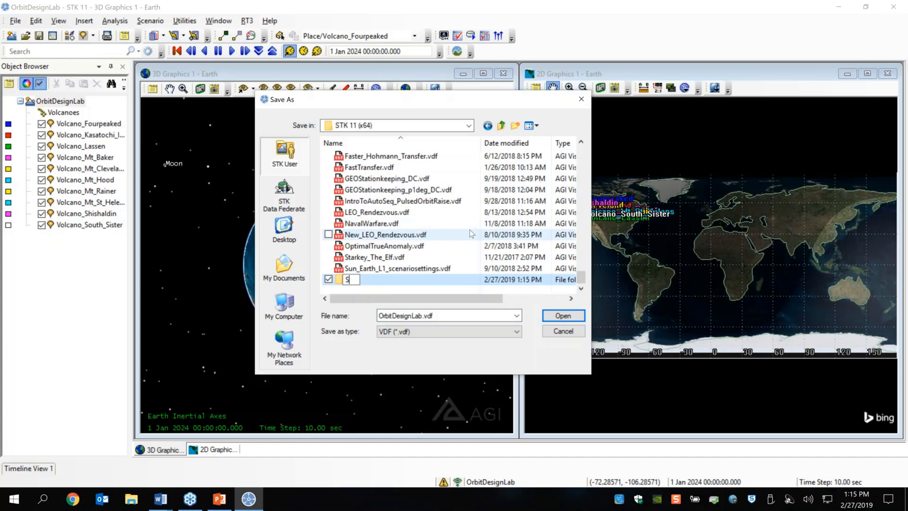
{"action": "key", "text": "BackSpace"}
{"action": "type", "text": "Small_"}
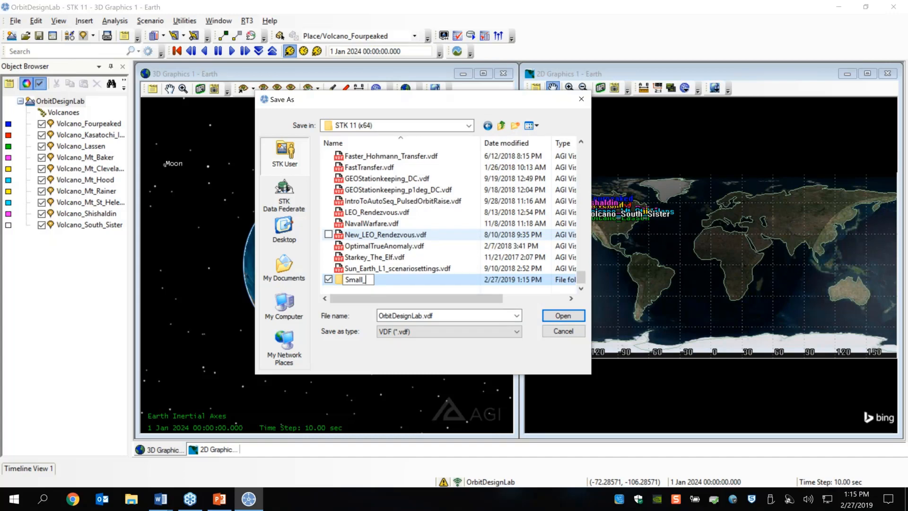
{"action": "type", "text": "Sat_Orbit_Design"}
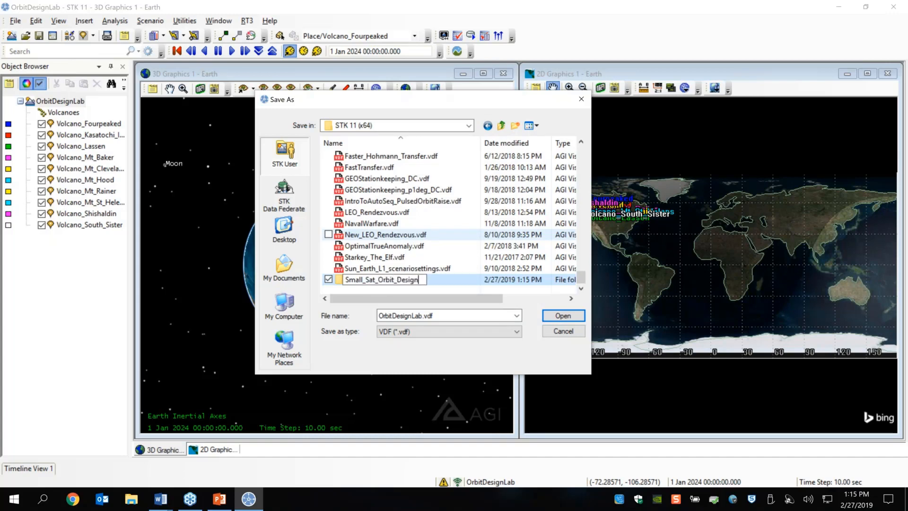
{"action": "double_click", "coordinate": [445, 279]}
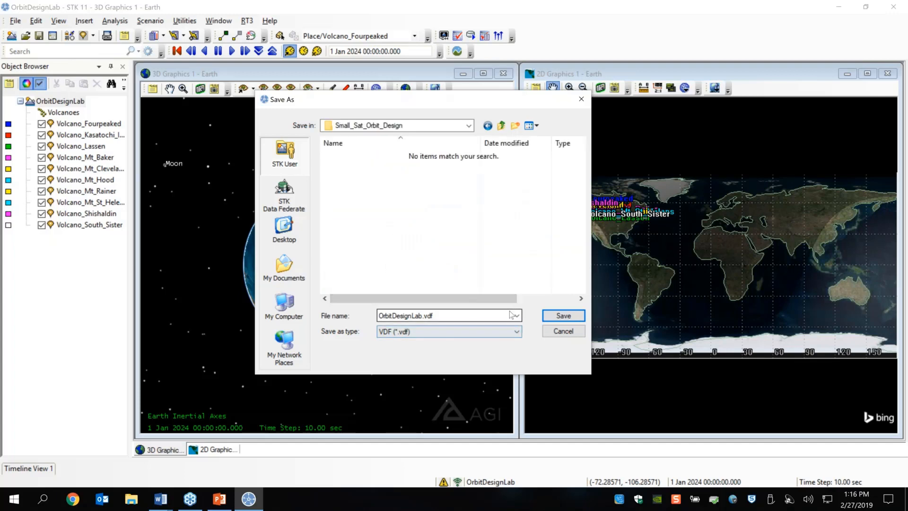
Save the scenario as OrbitDesignLab.sc in the Small_Sat_Orbit_Design folder, using the Scenario Files (*.sc) type.
{"action": "left_click", "coordinate": [517, 331]}
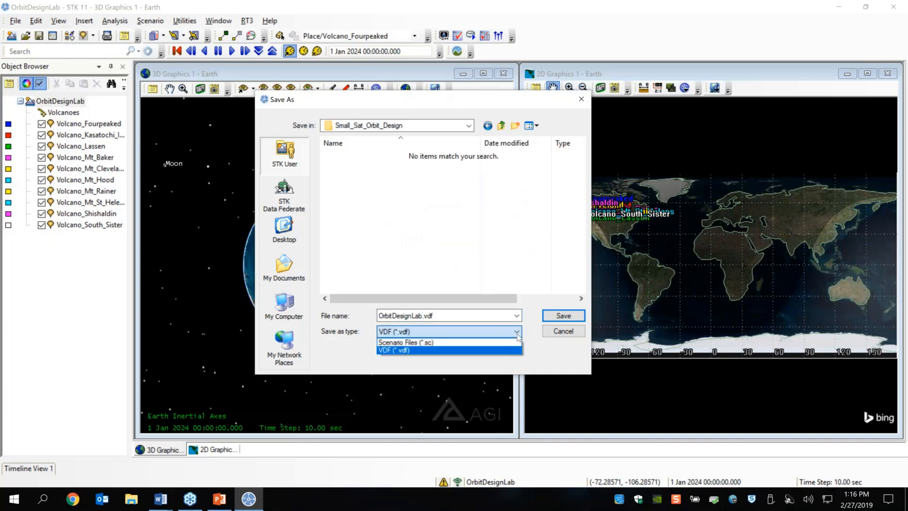
{"action": "left_click", "coordinate": [509, 348]}
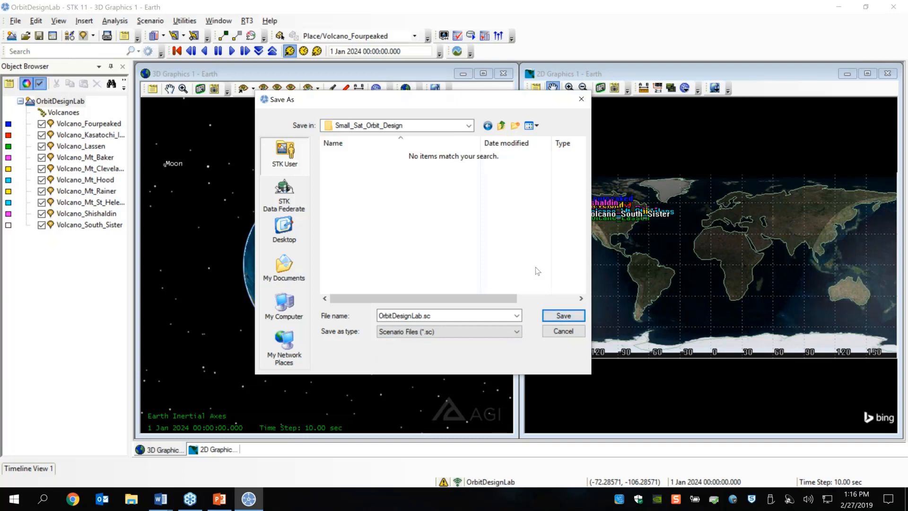
{"action": "left_click", "coordinate": [552, 318]}
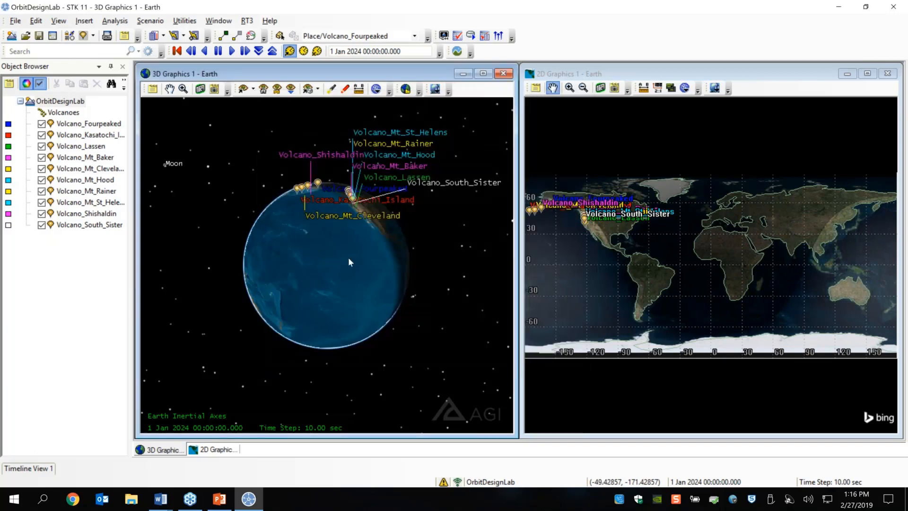
{"action": "left_click", "coordinate": [40, 36]}
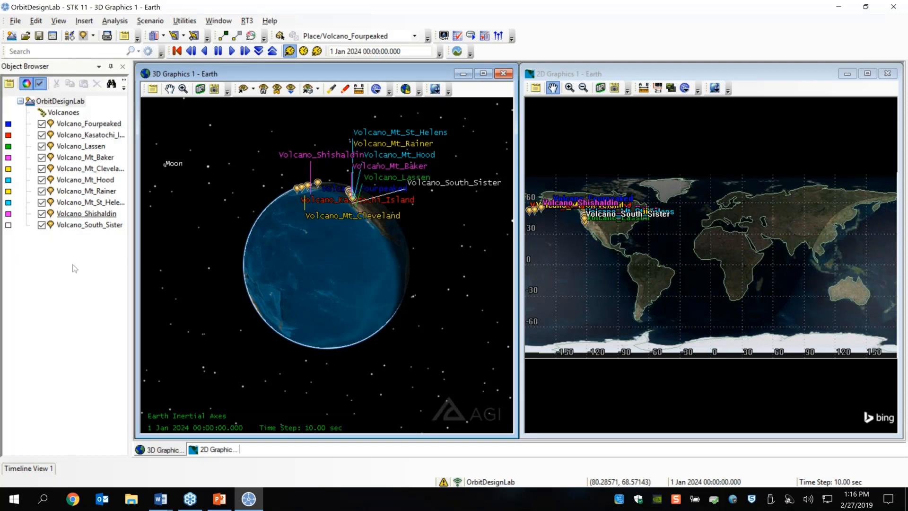
Zoom the 3D view to Volcano_Shishaldin and tilt it to view the mountain's terrain from the side.
{"action": "left_click_drag", "start_coordinate": [319, 251], "coordinate": [338, 285]}
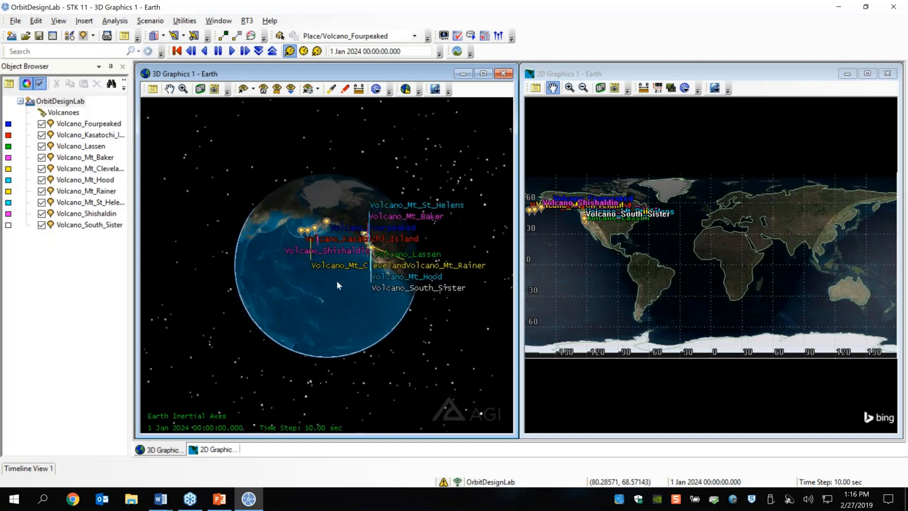
{"action": "scroll", "coordinate": [337, 281], "scroll_direction": "up", "scroll_amount": 3}
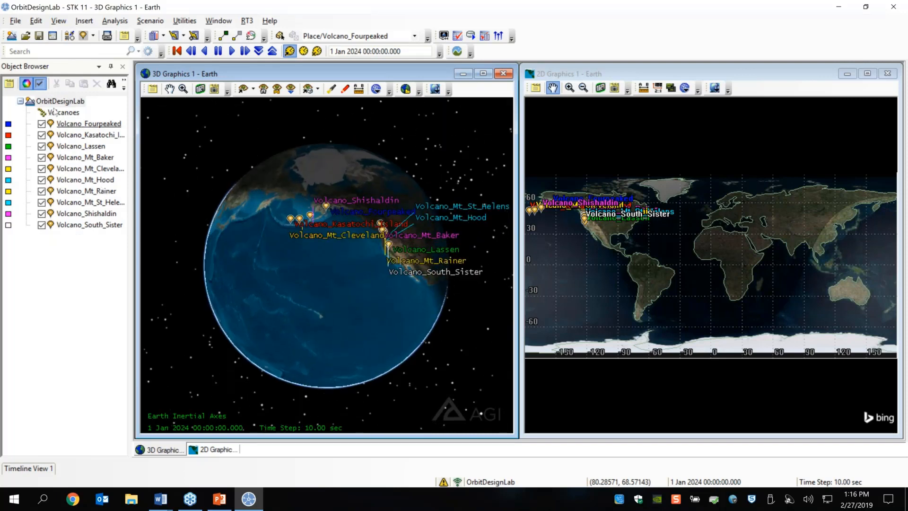
{"action": "left_click", "coordinate": [86, 217]}
{"action": "right_click", "coordinate": [87, 217]}
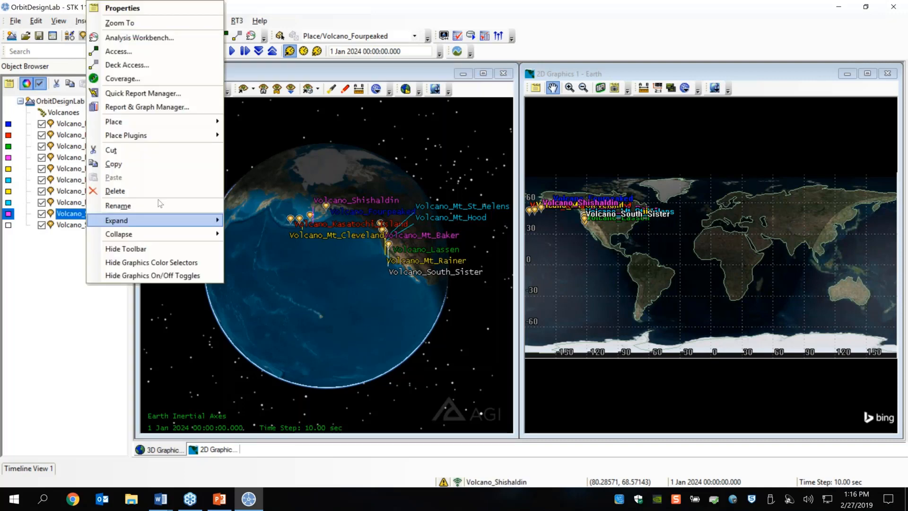
{"action": "left_click", "coordinate": [140, 29]}
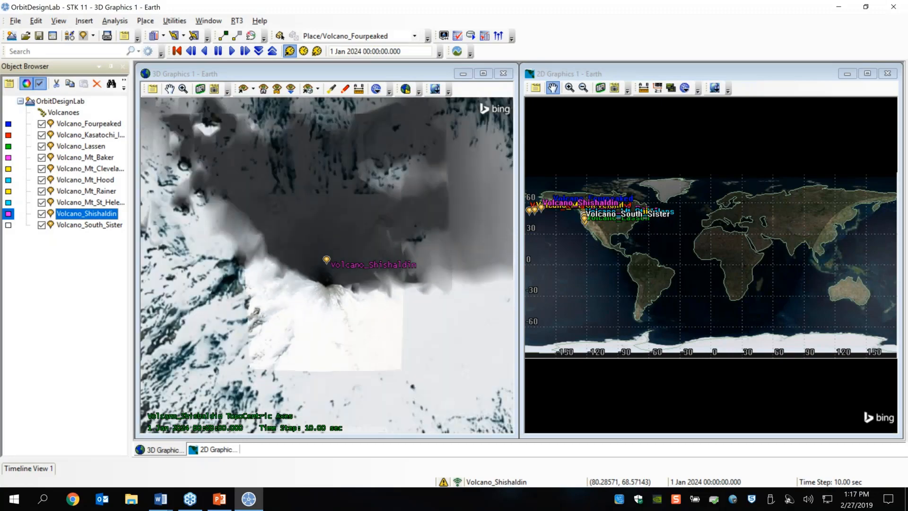
{"action": "left_click_drag", "start_coordinate": [355, 380], "coordinate": [445, 242]}
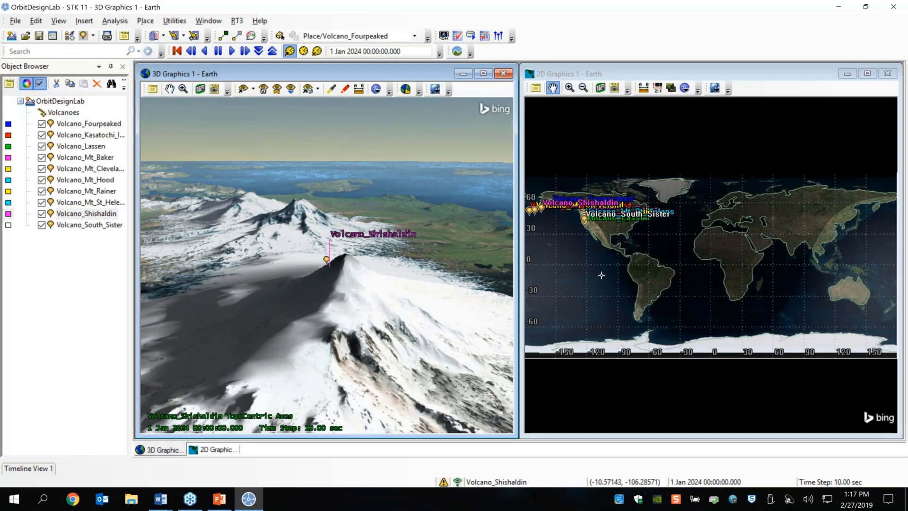
Frame the 2D map on the volcanoes in Alaska and along the west coast of North America.
{"action": "left_click_drag", "start_coordinate": [602, 276], "coordinate": [746, 279]}
{"action": "scroll", "coordinate": [720, 234], "scroll_direction": "up", "scroll_amount": 1}
{"action": "scroll", "coordinate": [720, 234], "scroll_direction": "up", "scroll_amount": 1}
{"action": "left_click_drag", "start_coordinate": [715, 225], "coordinate": [731, 315]}
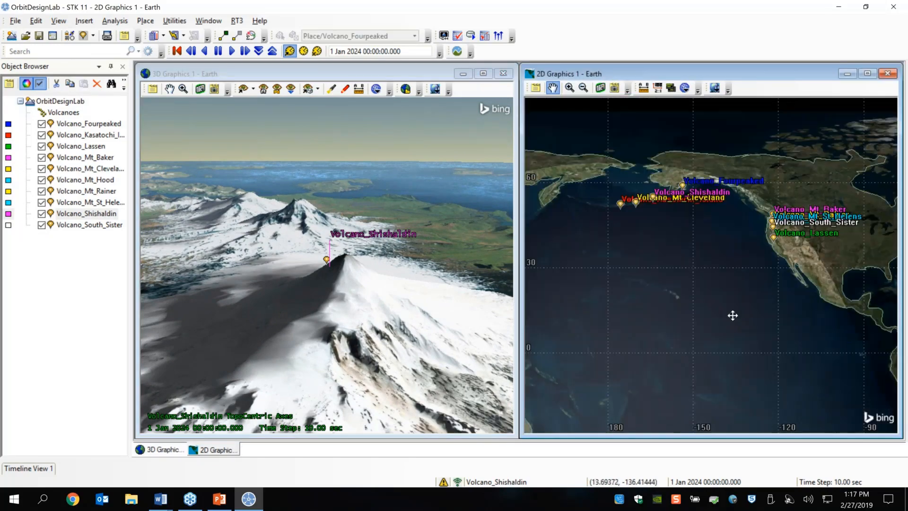
{"action": "scroll", "coordinate": [750, 228], "scroll_direction": "up", "scroll_amount": 1}
{"action": "left_click_drag", "start_coordinate": [750, 222], "coordinate": [749, 268]}
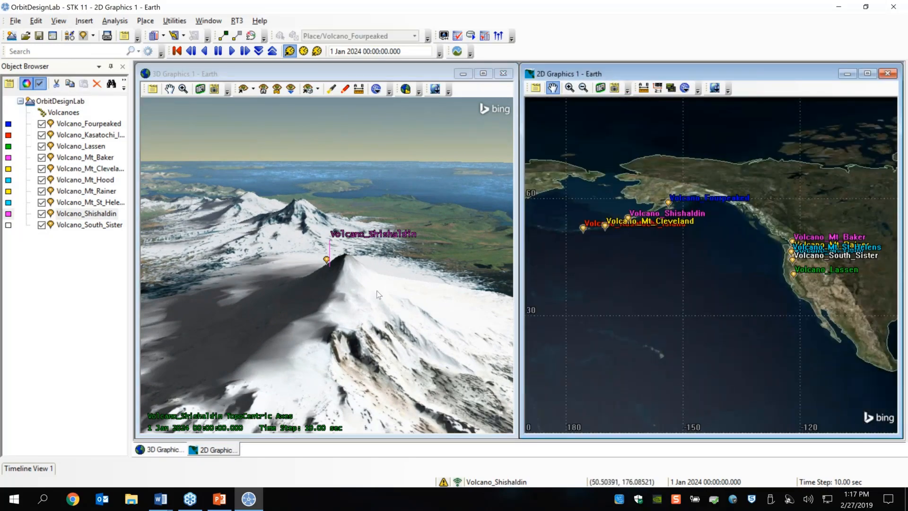
Look around the summit of Volcano_Shishaldin in 3D, then return to the home view of the globe.
{"action": "left_click_drag", "start_coordinate": [376, 291], "coordinate": [300, 317]}
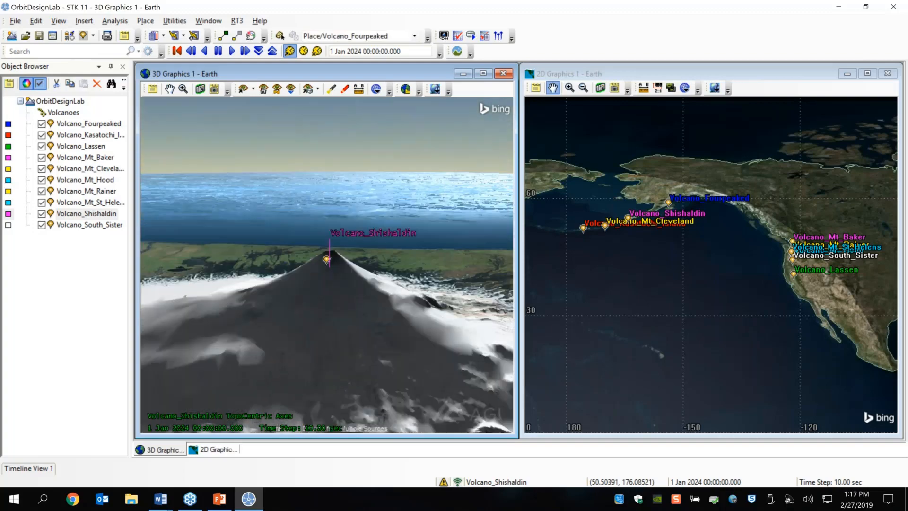
{"action": "left_click_drag", "start_coordinate": [386, 315], "coordinate": [363, 312]}
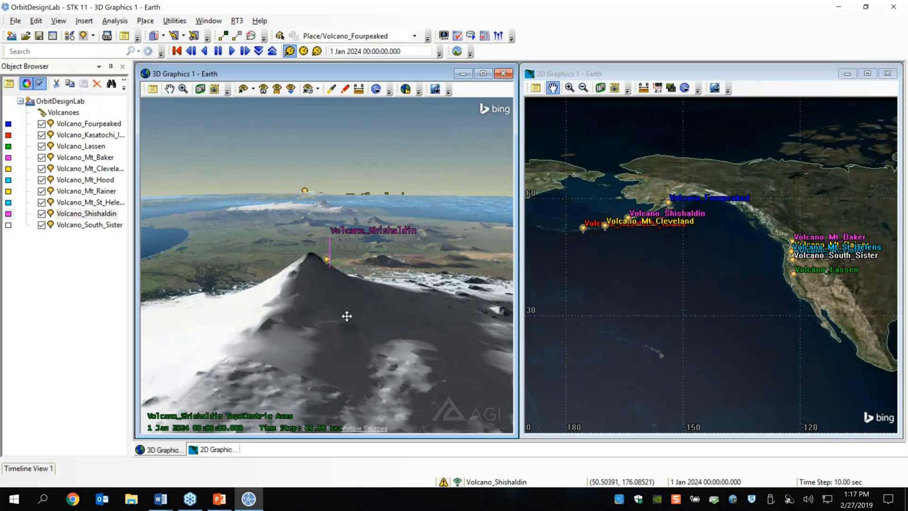
{"action": "left_click_drag", "start_coordinate": [346, 316], "coordinate": [339, 347]}
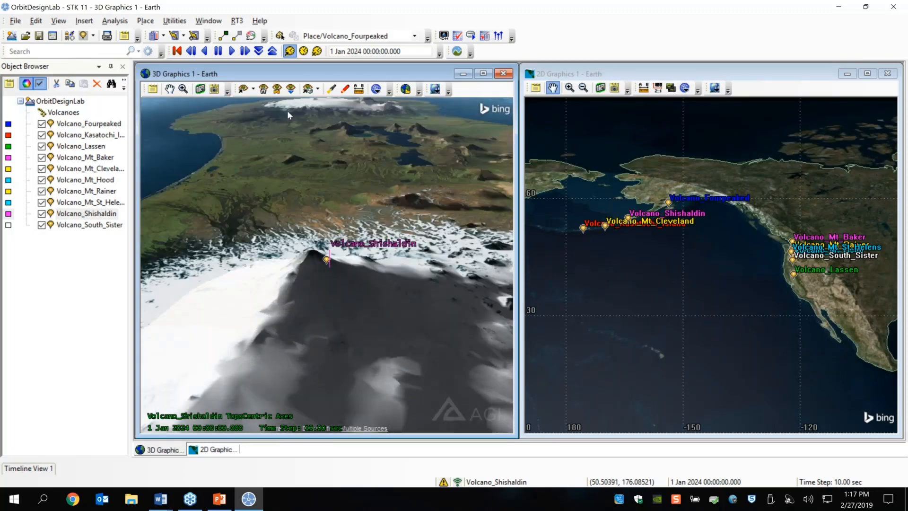
{"action": "left_click", "coordinate": [264, 89]}
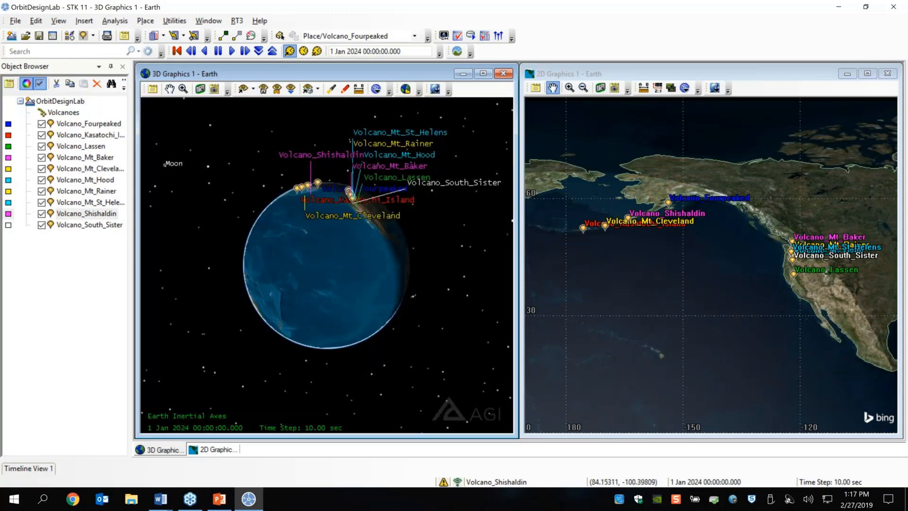
{"action": "left_click_drag", "start_coordinate": [335, 266], "coordinate": [345, 211]}
{"action": "scroll", "coordinate": [402, 272], "scroll_direction": "up", "scroll_amount": 3}
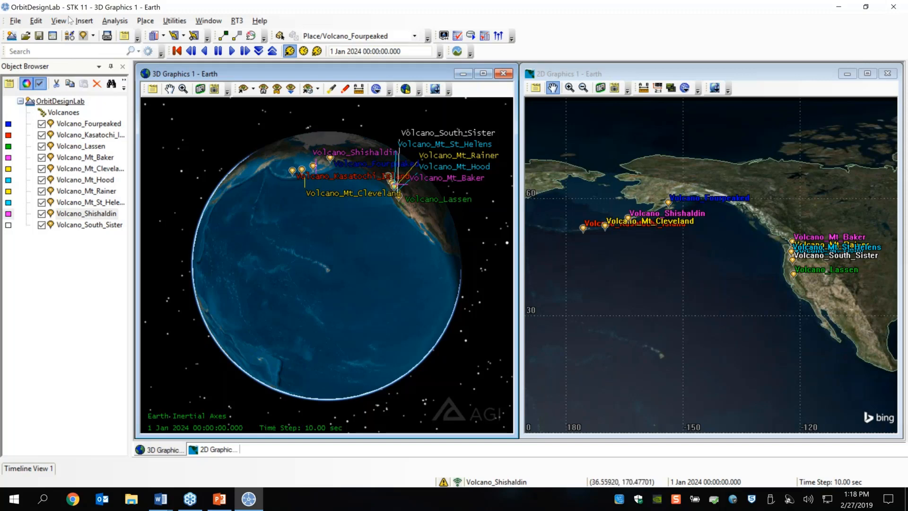
Insert a new satellite into the scenario using the Orbit Wizard method.
{"action": "left_click", "coordinate": [83, 21]}
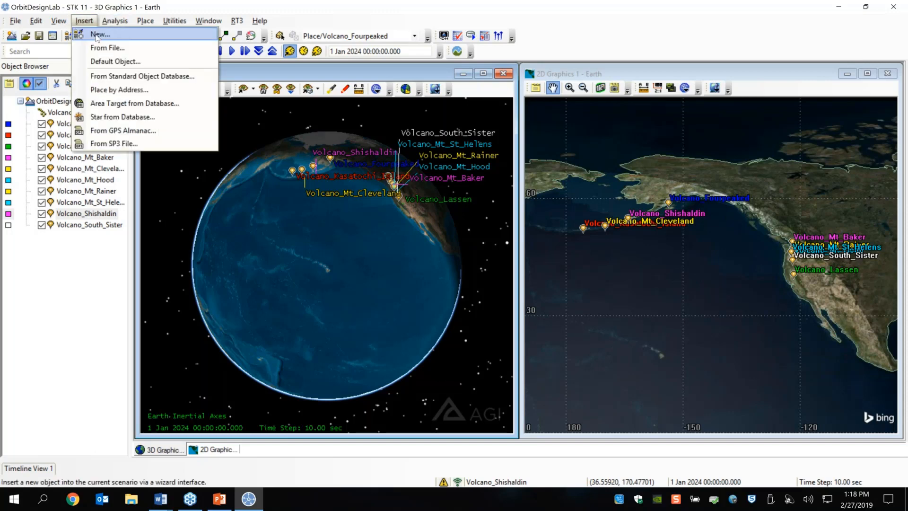
{"action": "left_click", "coordinate": [98, 35]}
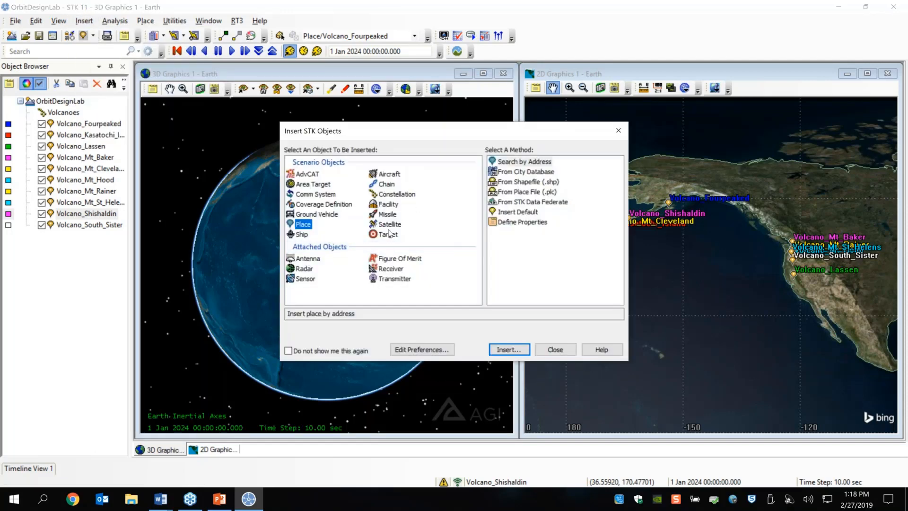
{"action": "left_click", "coordinate": [388, 226]}
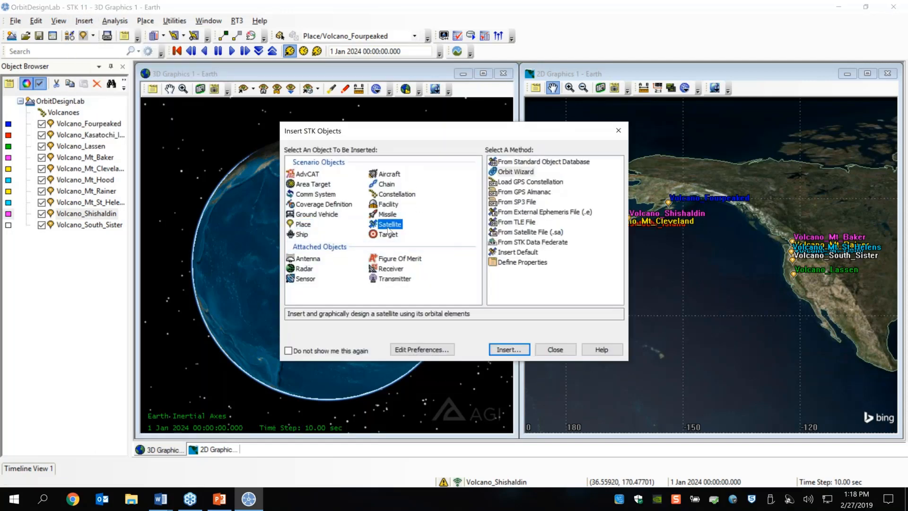
{"action": "left_click", "coordinate": [514, 173]}
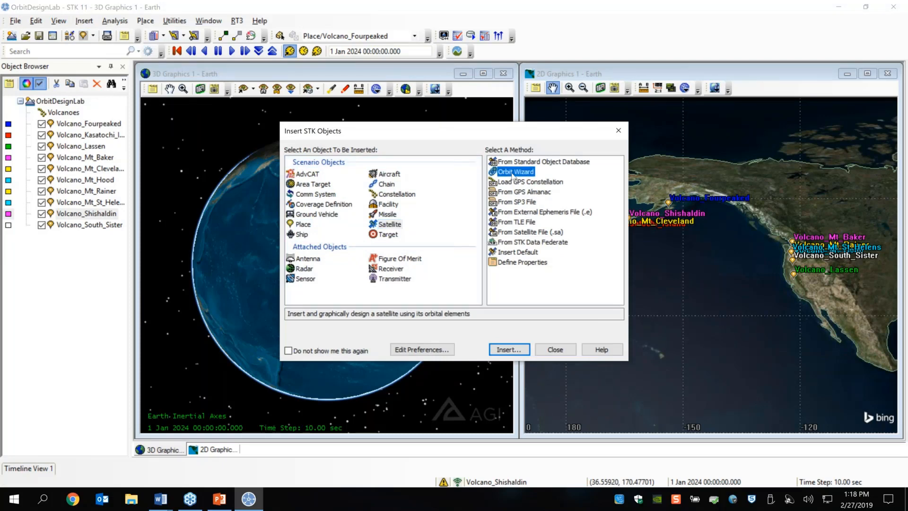
{"action": "double_click", "coordinate": [514, 173]}
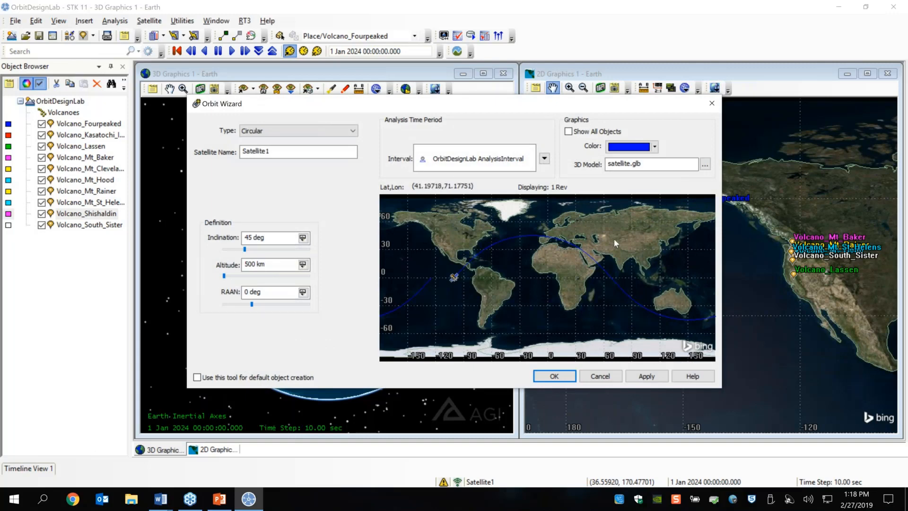
Name the satellite STKSat with the color white and show all scenario objects on the wizard's preview map.
{"action": "left_click", "coordinate": [629, 147]}
{"action": "left_click", "coordinate": [632, 171]}
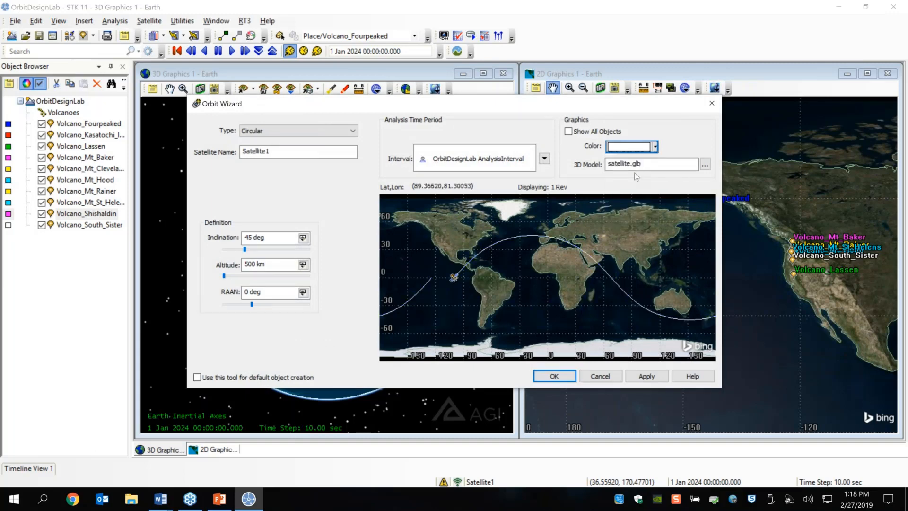
{"action": "double_click", "coordinate": [283, 152]}
{"action": "type", "text": "STK"}
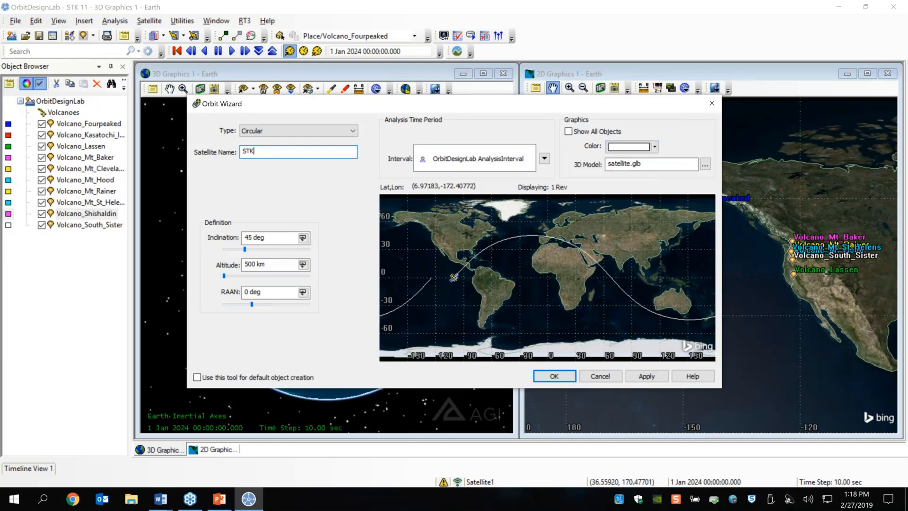
{"action": "type", "text": "Sat"}
{"action": "left_click", "coordinate": [568, 132]}
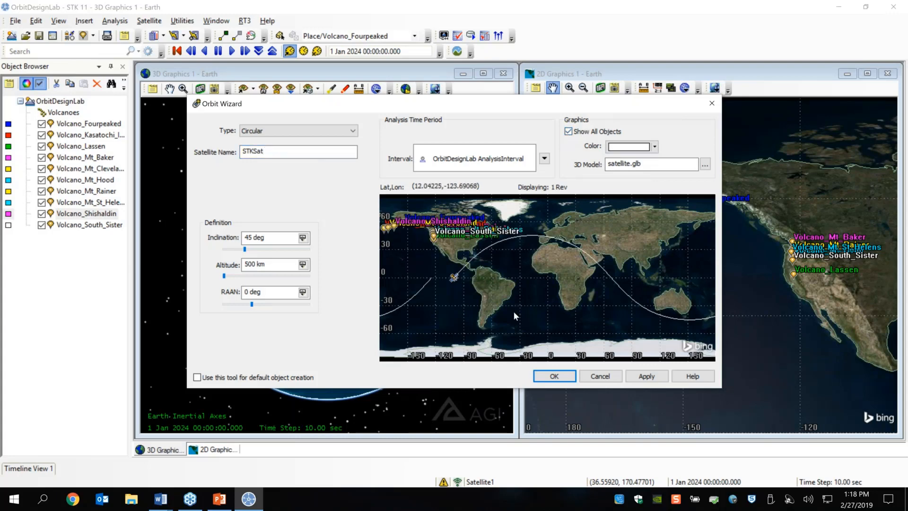
{"action": "left_click_drag", "start_coordinate": [449, 333], "coordinate": [520, 329]}
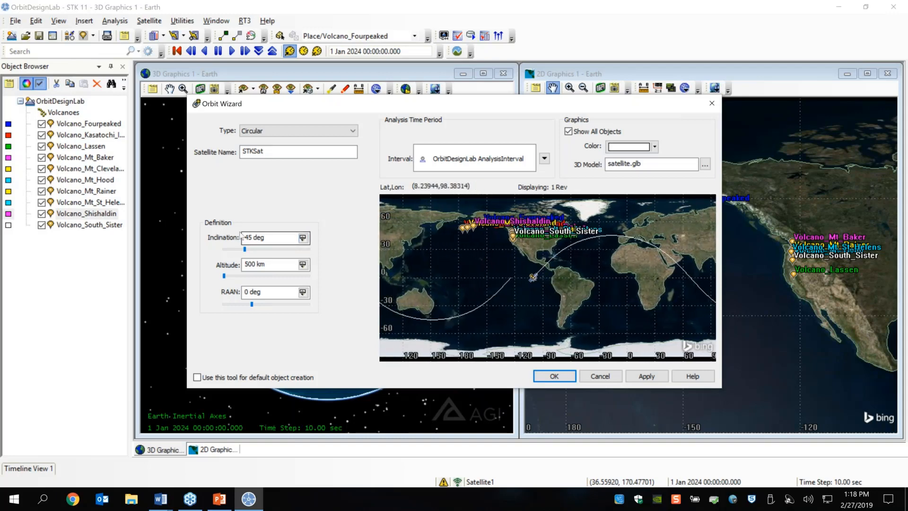
Create STKSat with the wizard's default circular orbit and finish inserting objects.
{"action": "left_click", "coordinate": [241, 263]}
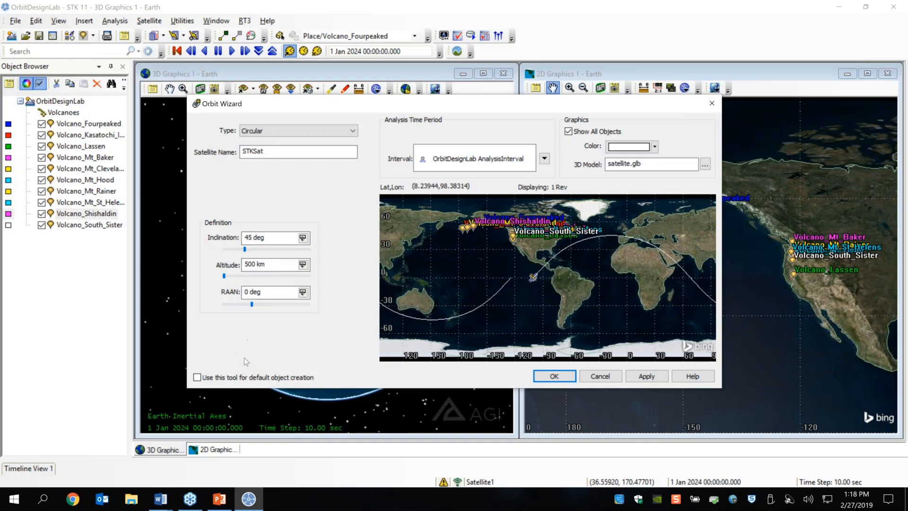
{"action": "left_click", "coordinate": [554, 377]}
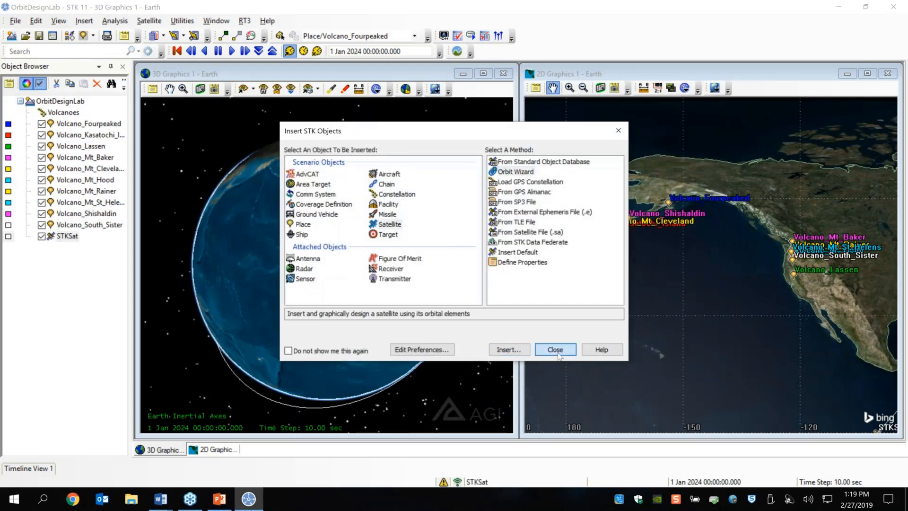
{"action": "left_click", "coordinate": [557, 352]}
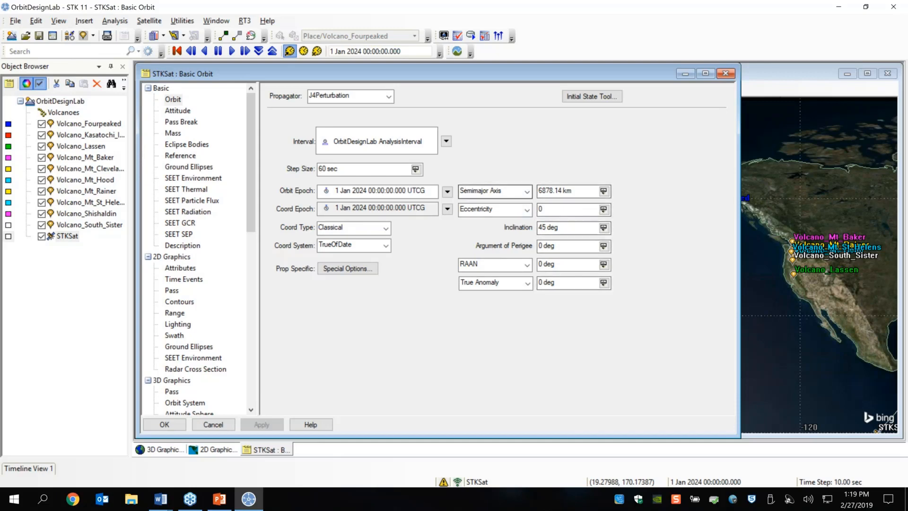
Set the propagator to J2Perturbation in STKSat's basic orbit properties and accept the change.
{"action": "left_click", "coordinate": [389, 97]}
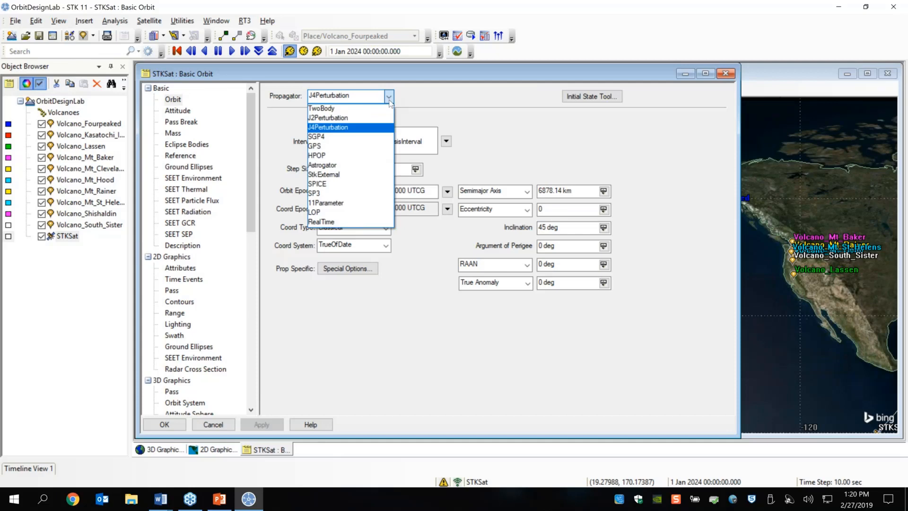
{"action": "left_click", "coordinate": [369, 120]}
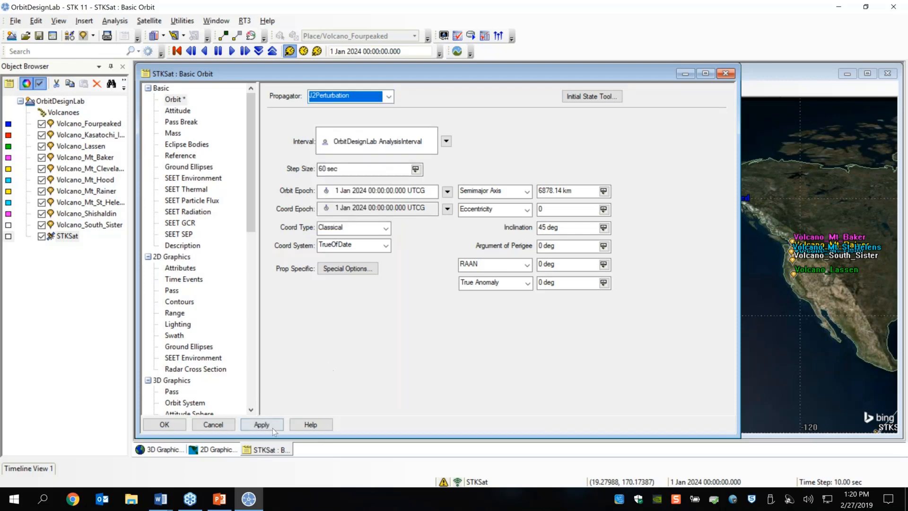
{"action": "left_click", "coordinate": [262, 424]}
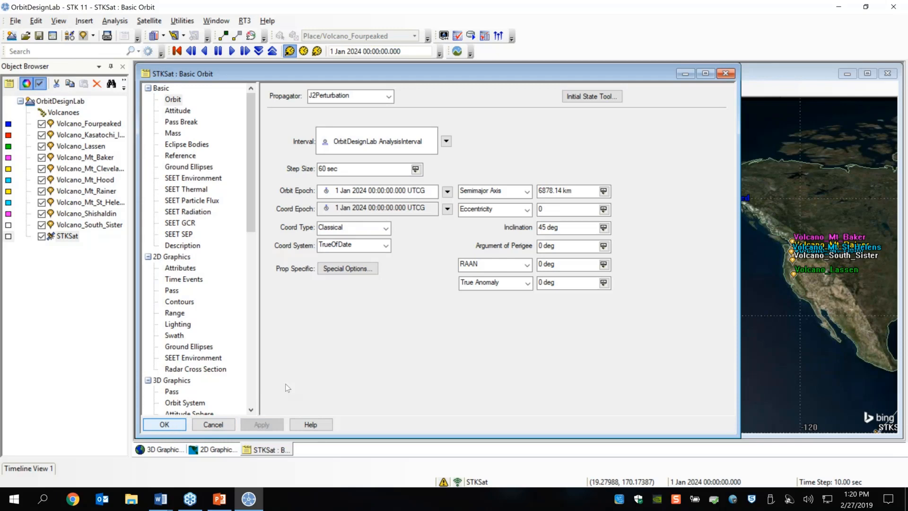
{"action": "left_click", "coordinate": [165, 424]}
Insert a default sensor attached to the STKSat satellite and finish inserting objects.
{"action": "left_click_drag", "start_coordinate": [381, 252], "coordinate": [234, 206]}
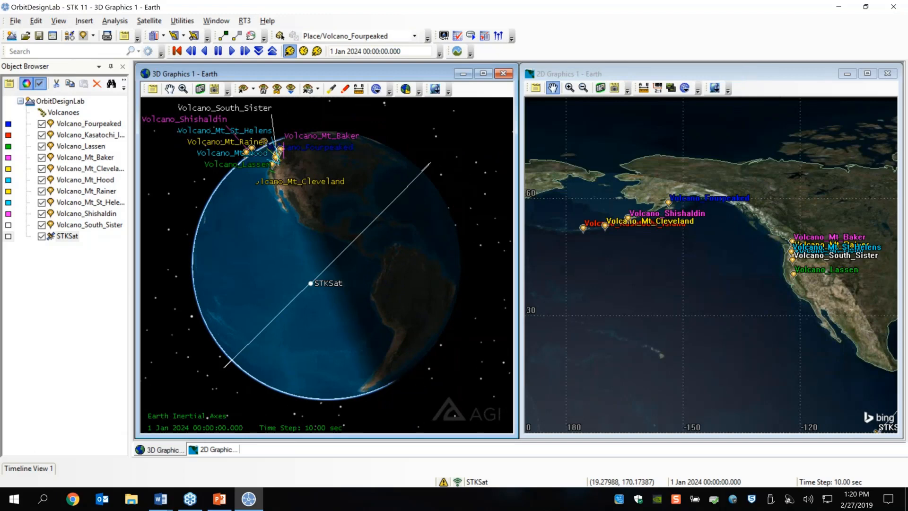
{"action": "left_click", "coordinate": [84, 20]}
{"action": "left_click", "coordinate": [101, 34]}
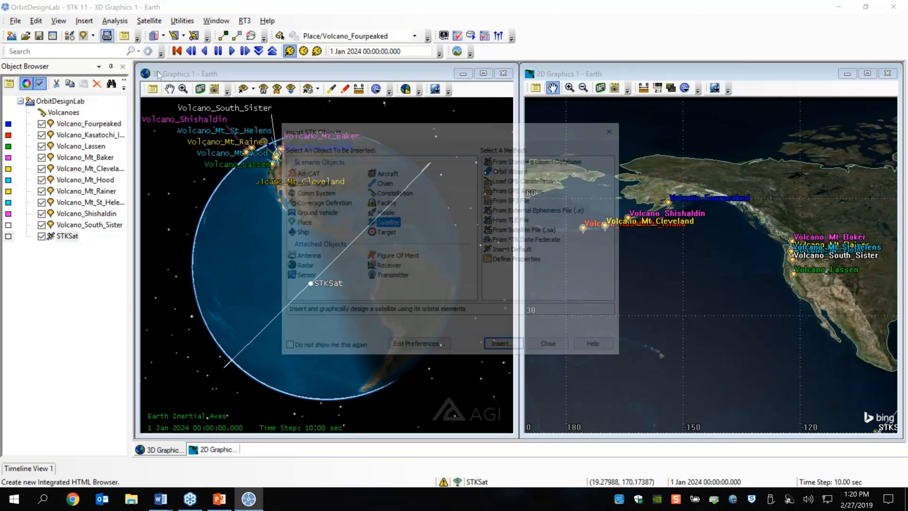
{"action": "left_click", "coordinate": [311, 280]}
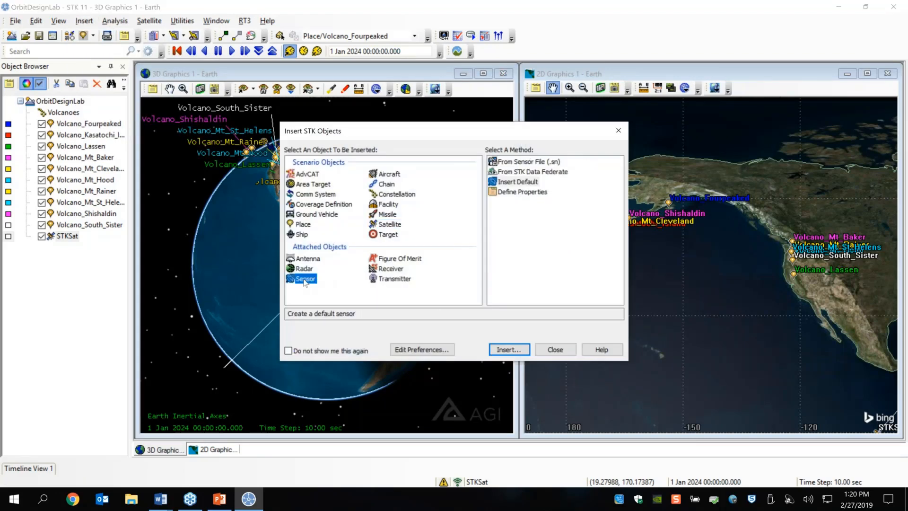
{"action": "left_click", "coordinate": [520, 183]}
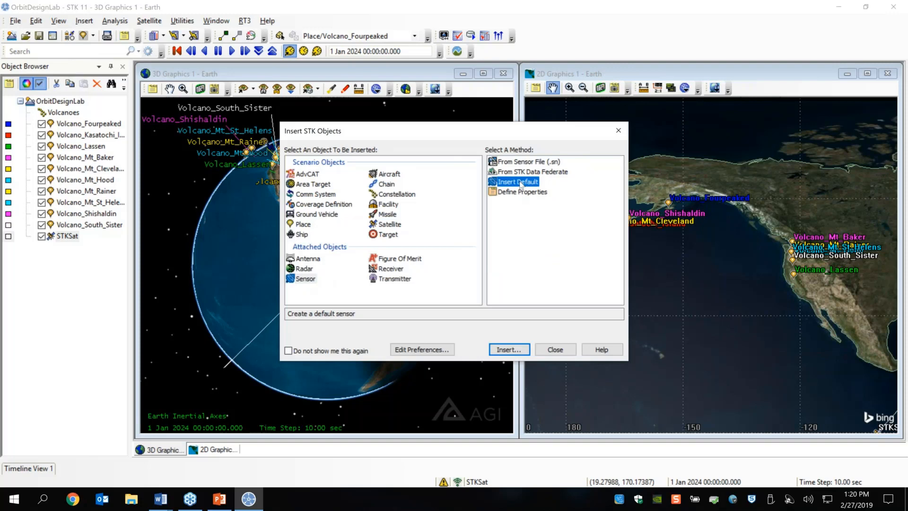
{"action": "left_click", "coordinate": [509, 352]}
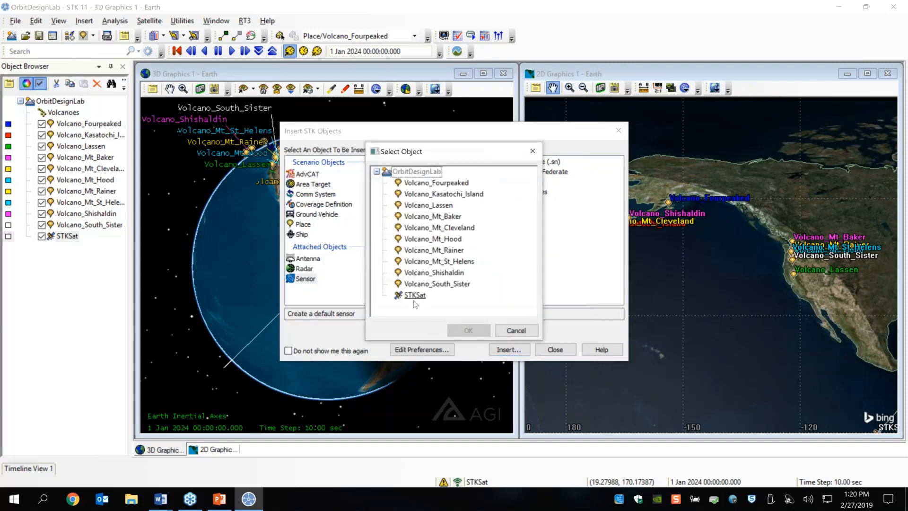
{"action": "left_click", "coordinate": [413, 298]}
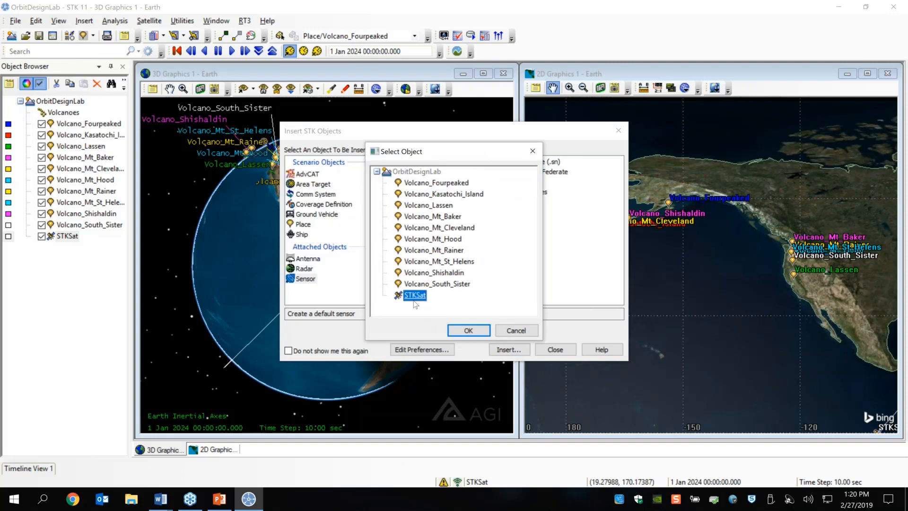
{"action": "left_click", "coordinate": [472, 332]}
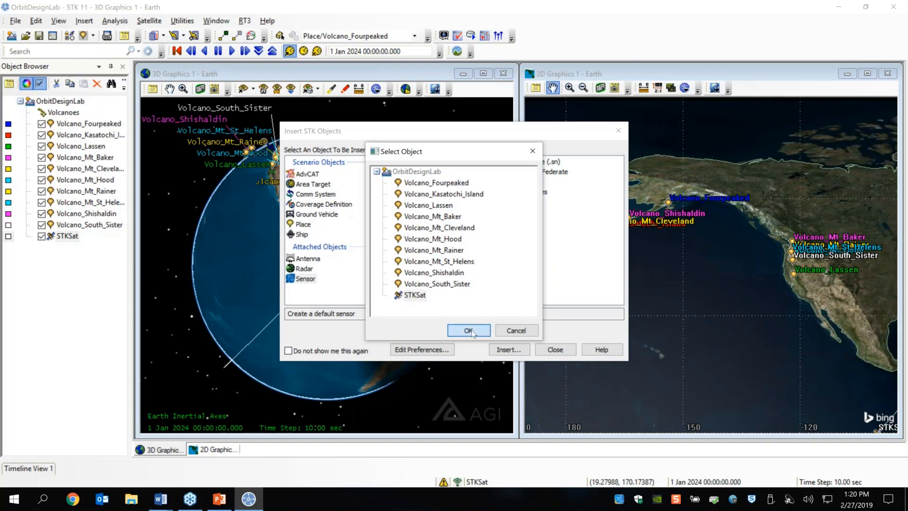
{"action": "left_click", "coordinate": [556, 350]}
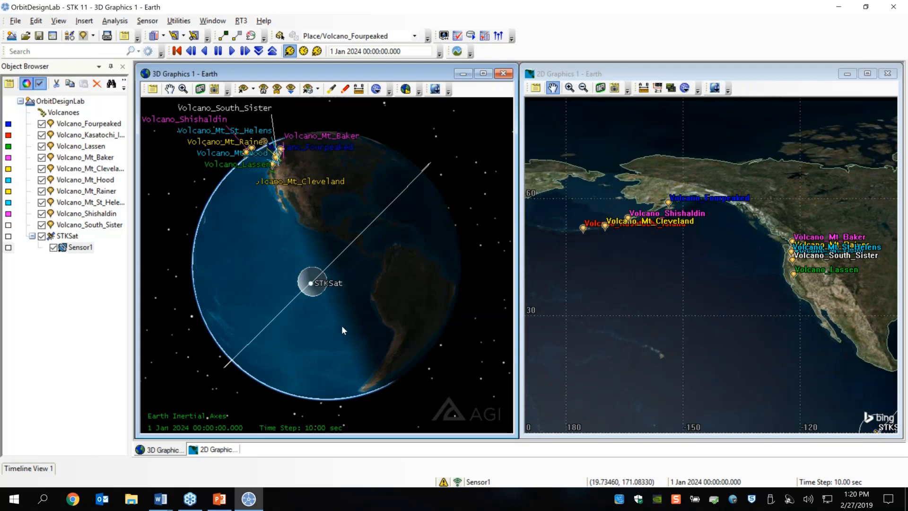
Zoom to STKSat in the 3D view and examine its sensor cone from several angles.
{"action": "mouse_move", "coordinate": [369, 295]}
{"action": "left_mouse_down"}
{"action": "mouse_move", "coordinate": [378, 308]}
{"action": "mouse_move", "coordinate": [374, 294]}
{"action": "left_mouse_up"}
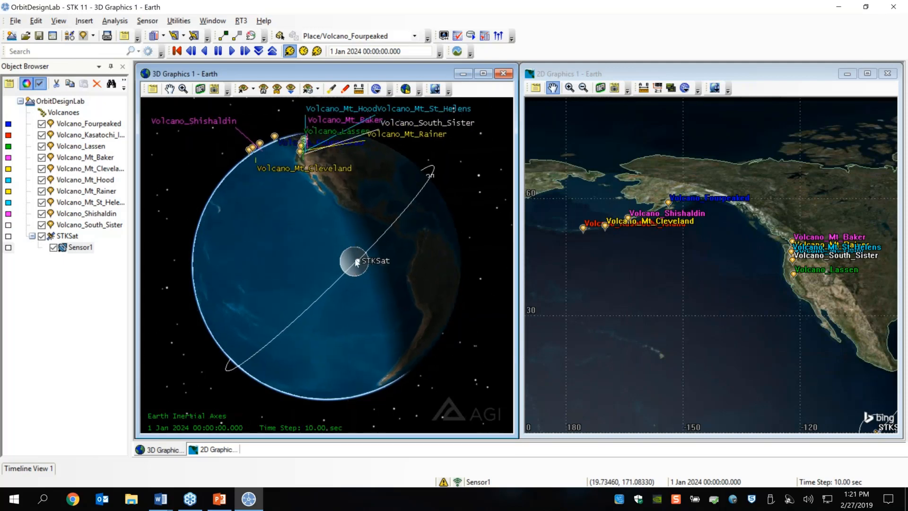
{"action": "scroll", "coordinate": [356, 263], "scroll_direction": "up", "scroll_amount": 5}
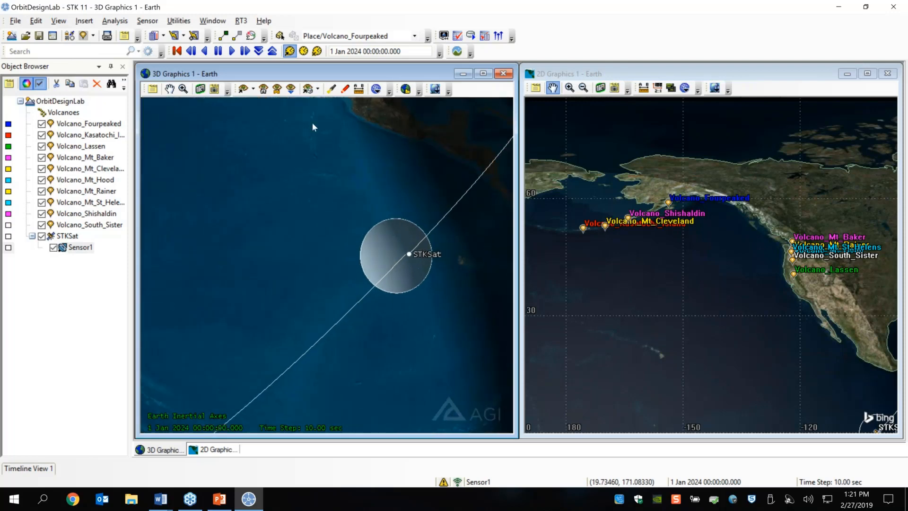
{"action": "left_click", "coordinate": [183, 89]}
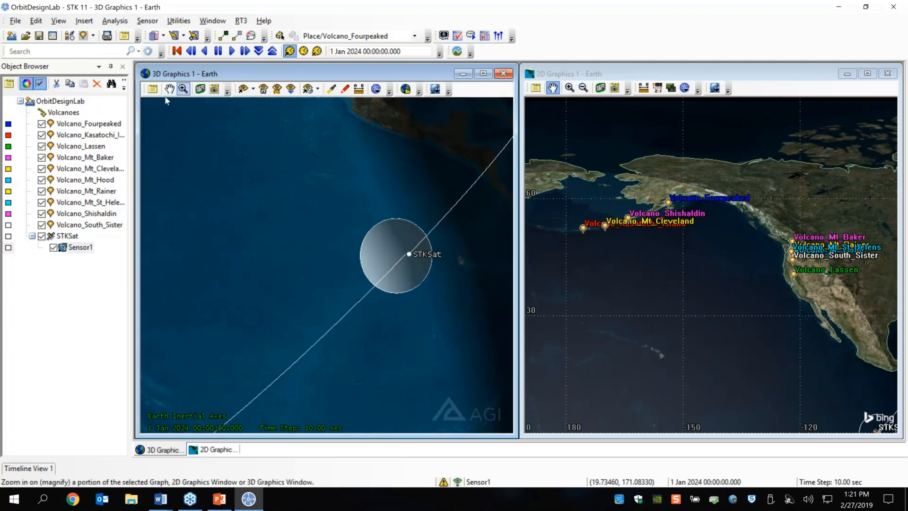
{"action": "left_click", "coordinate": [65, 236]}
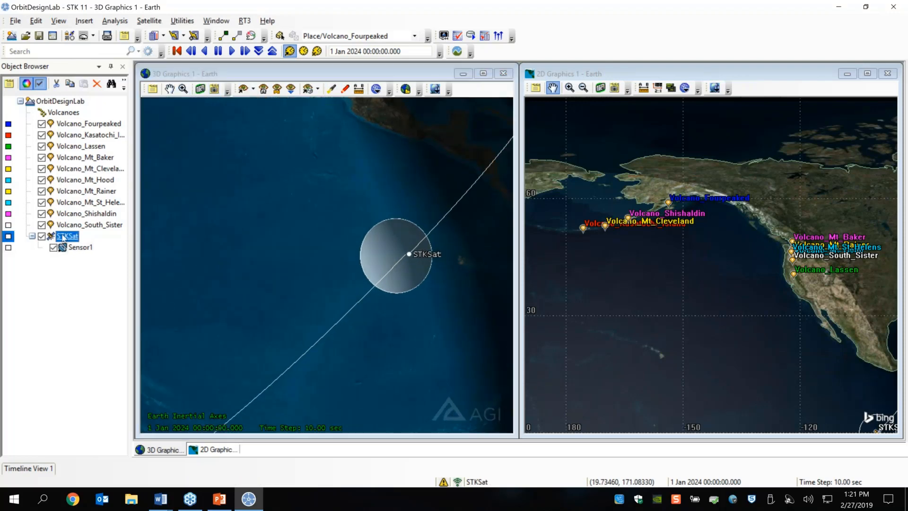
{"action": "right_click", "coordinate": [64, 238]}
{"action": "left_click", "coordinate": [93, 22]}
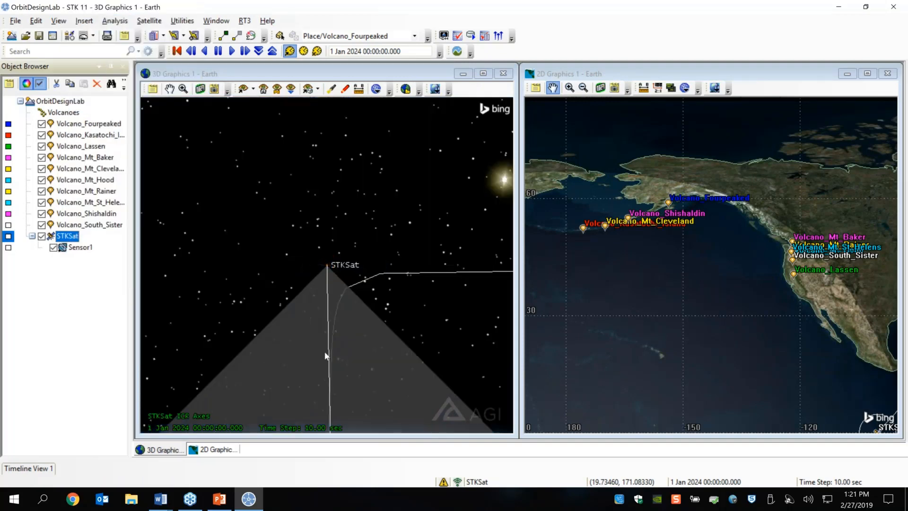
{"action": "left_click_drag", "start_coordinate": [368, 376], "coordinate": [346, 419]}
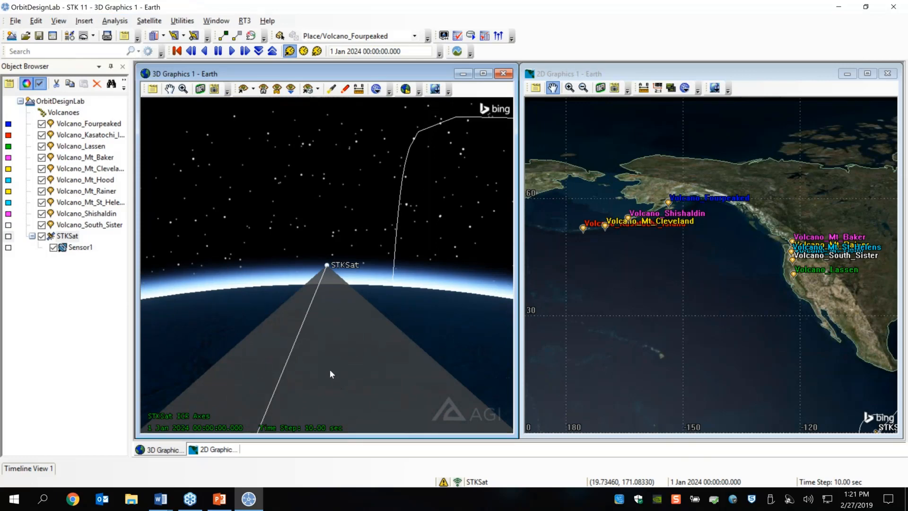
{"action": "left_click_drag", "start_coordinate": [323, 369], "coordinate": [313, 372]}
{"action": "scroll", "coordinate": [312, 369], "scroll_direction": "down", "scroll_amount": 7}
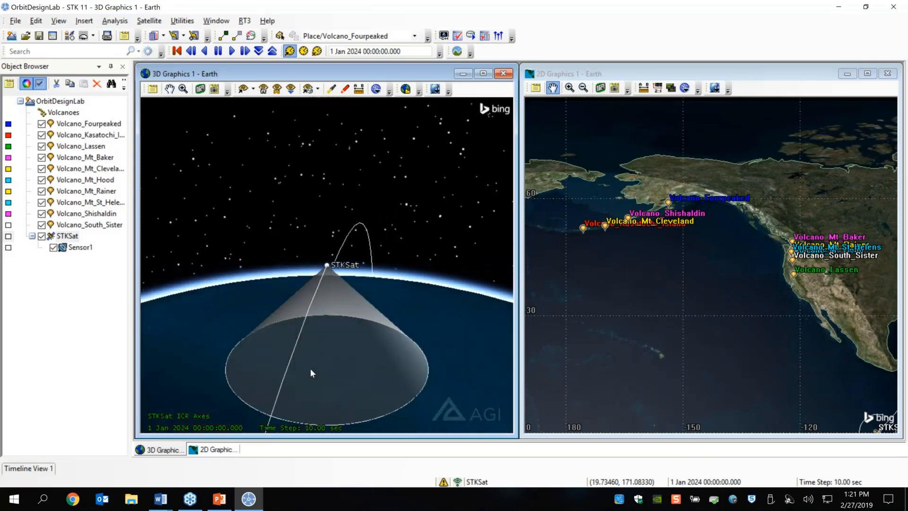
{"action": "scroll", "coordinate": [310, 369], "scroll_direction": "down", "scroll_amount": 1}
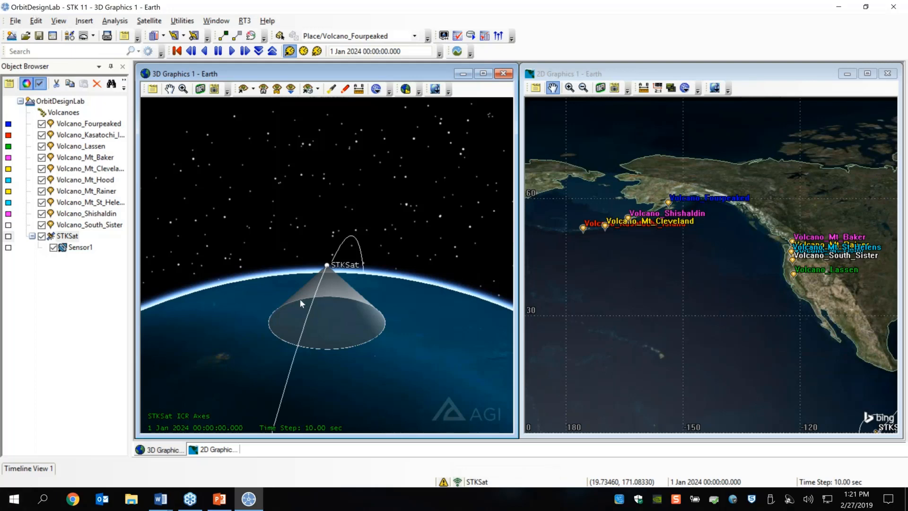
{"action": "left_click_drag", "start_coordinate": [315, 361], "coordinate": [374, 363]}
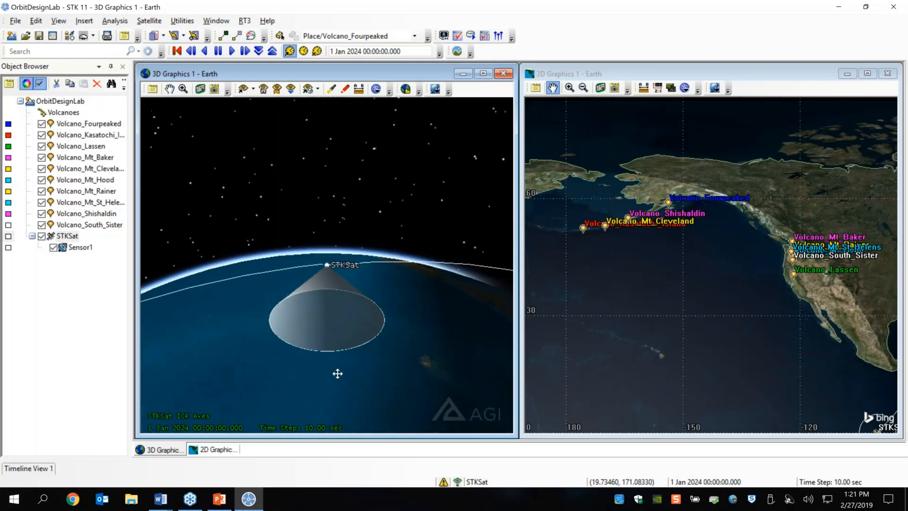
{"action": "left_click_drag", "start_coordinate": [337, 373], "coordinate": [333, 418]}
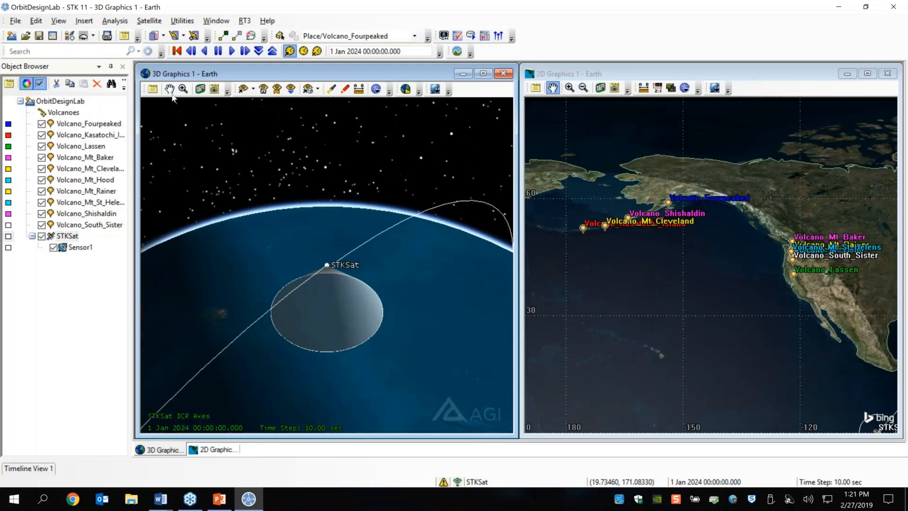
Restore the 3D home view and examine STKSat's orbit relative to Earth and the volcano sites.
{"action": "left_click", "coordinate": [263, 89]}
{"action": "left_click_drag", "start_coordinate": [349, 266], "coordinate": [386, 290]}
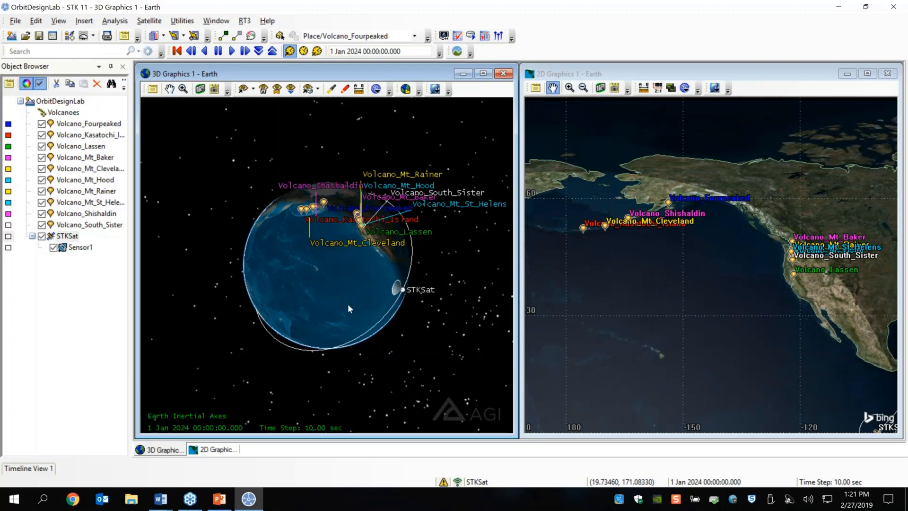
{"action": "left_click_drag", "start_coordinate": [348, 308], "coordinate": [389, 282]}
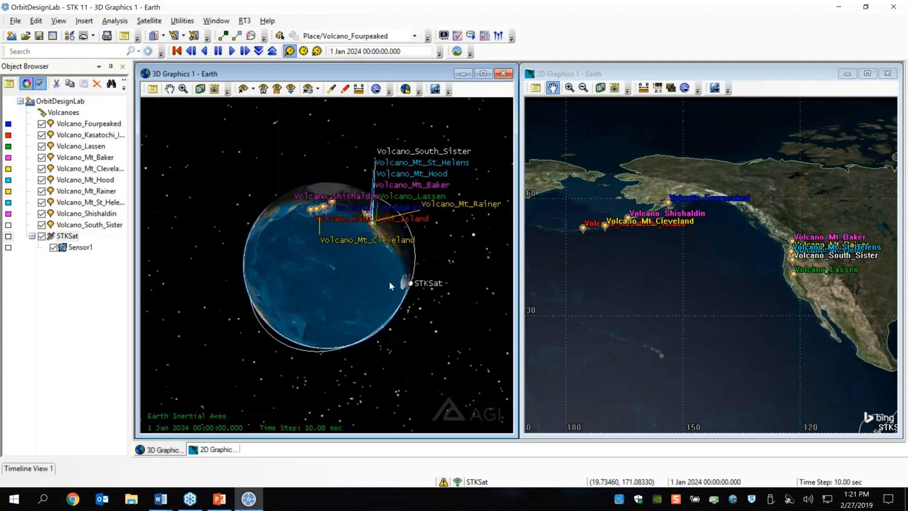
Rename STKSat's sensor as Imager.
{"action": "left_click", "coordinate": [81, 247]}
{"action": "right_click", "coordinate": [84, 249]}
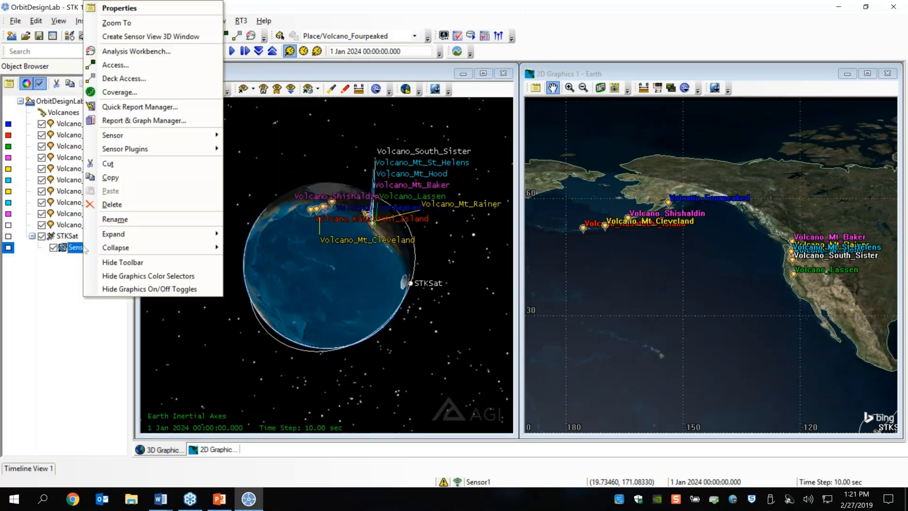
{"action": "left_click", "coordinate": [115, 219]}
{"action": "type", "text": "Imager"}
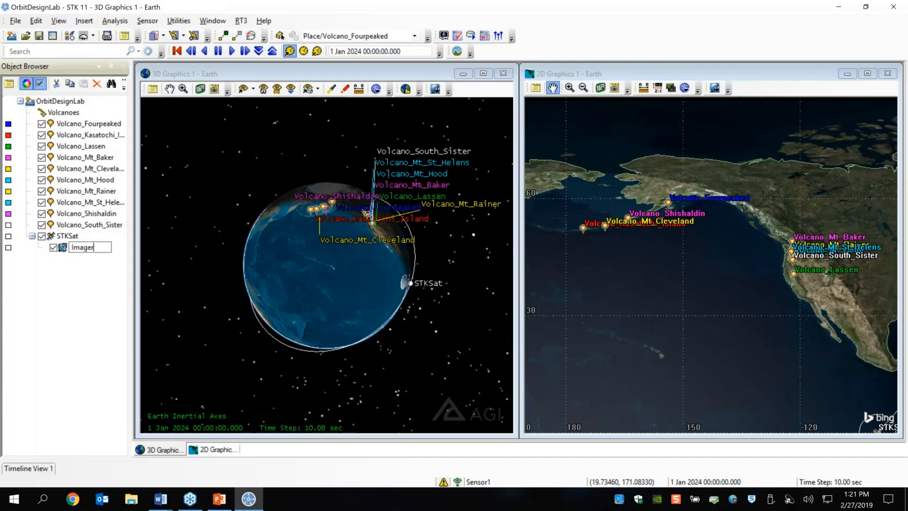
{"action": "key", "text": "Return"}
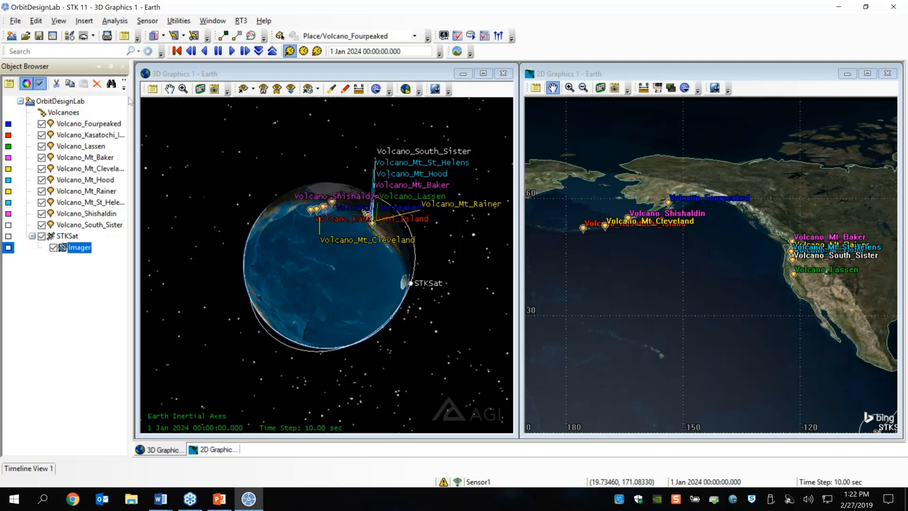
Insert a new chain into the scenario using the Define Properties method.
{"action": "left_click", "coordinate": [83, 20]}
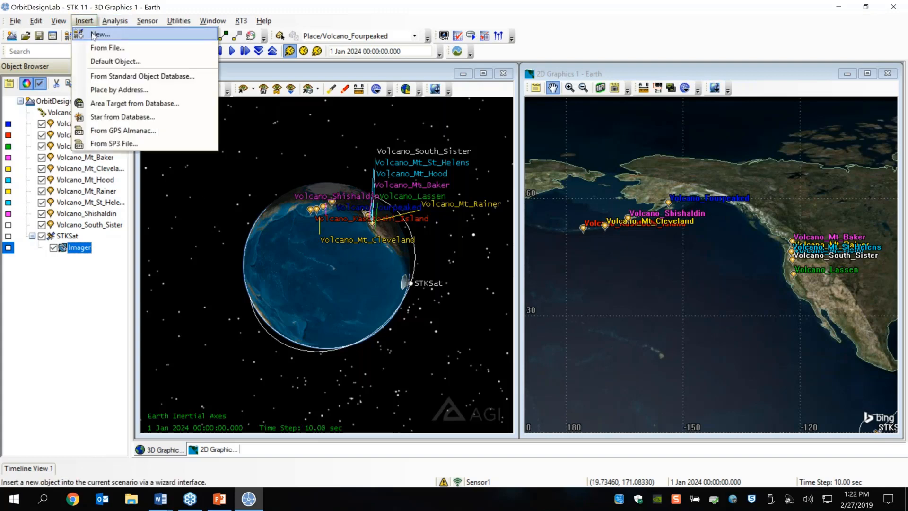
{"action": "left_click", "coordinate": [97, 34]}
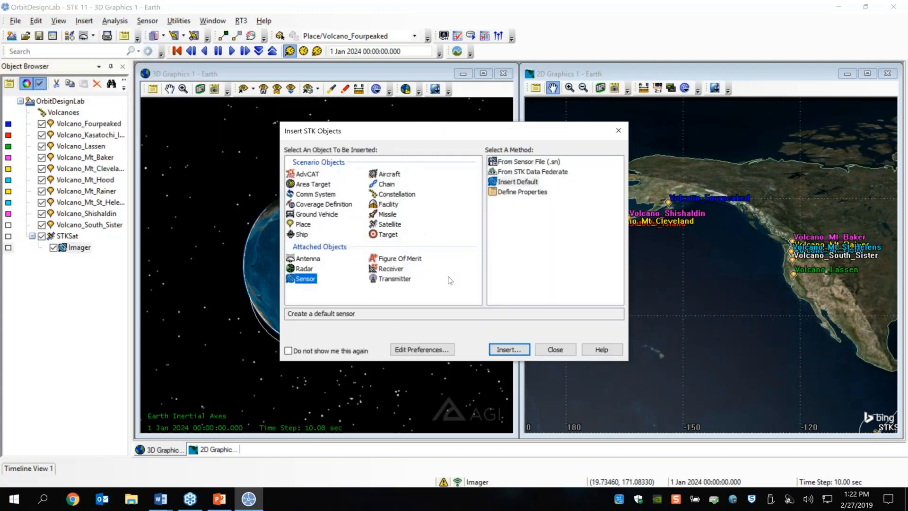
{"action": "left_click", "coordinate": [386, 184]}
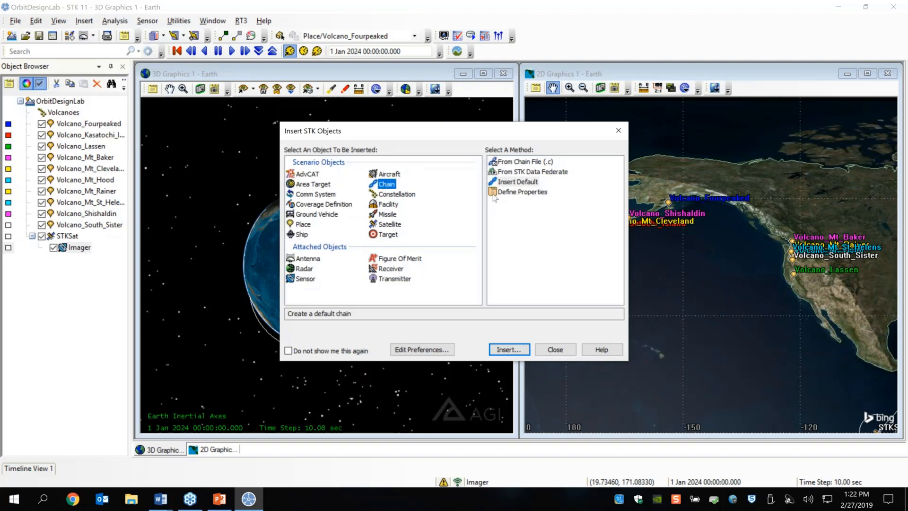
{"action": "left_click", "coordinate": [516, 182]}
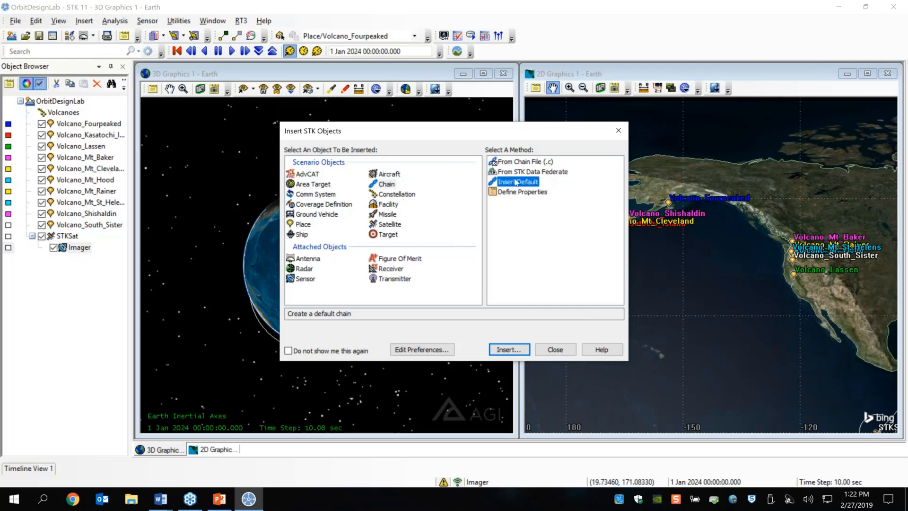
{"action": "left_click", "coordinate": [523, 192]}
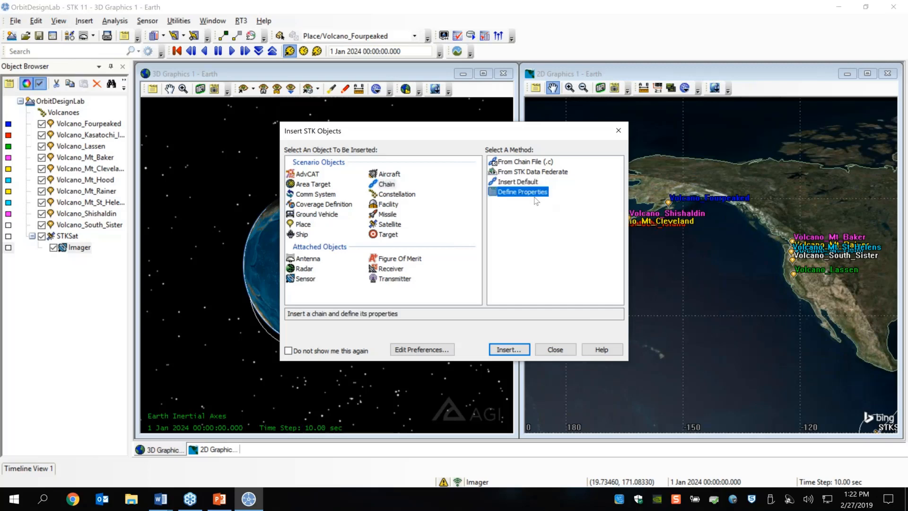
{"action": "left_click", "coordinate": [513, 350]}
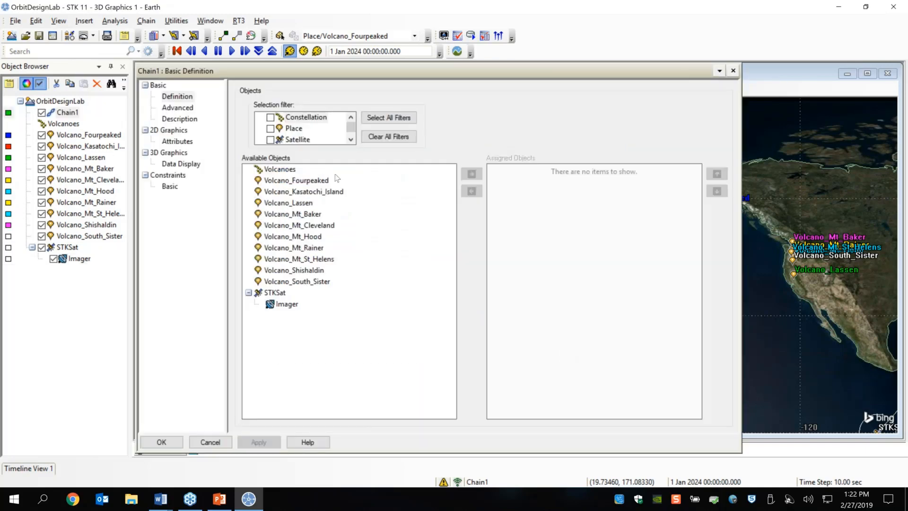
Assign STKSat's Imager sensor followed by the Volcanoes constellation to the chain's definition.
{"action": "left_click", "coordinate": [286, 304]}
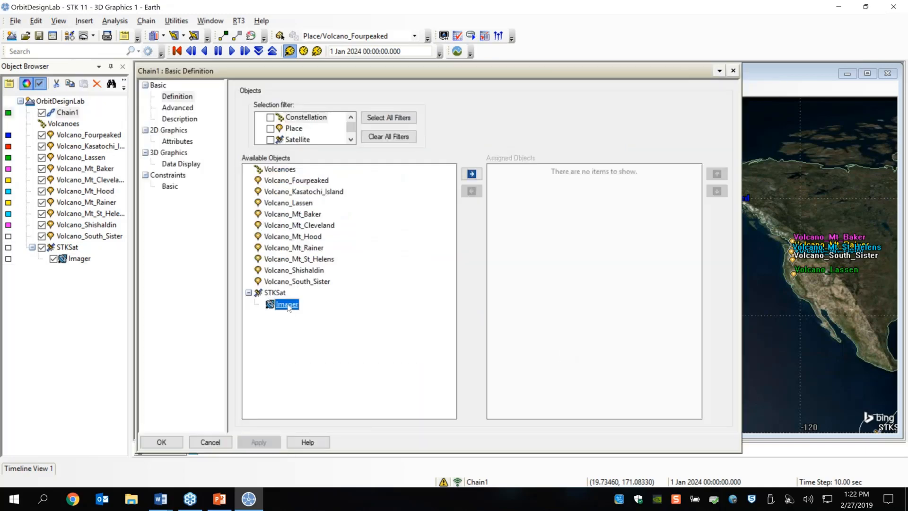
{"action": "left_click", "coordinate": [474, 174]}
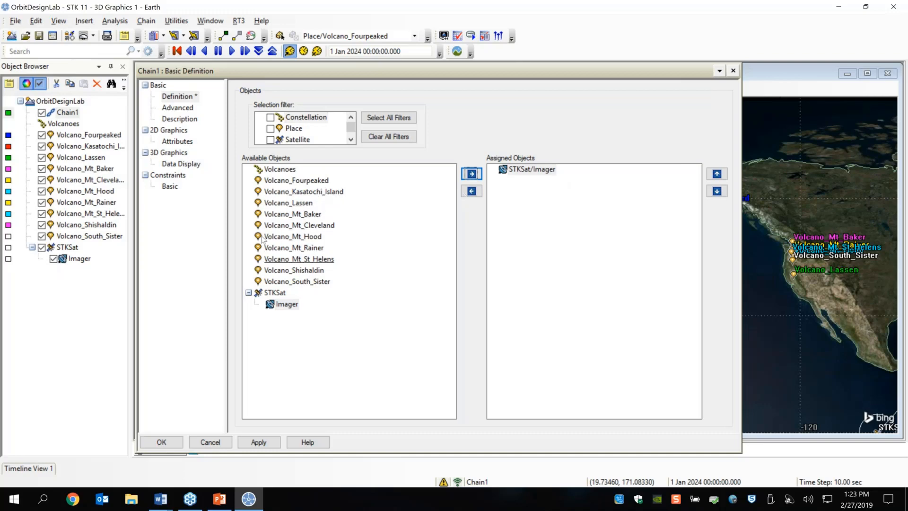
{"action": "left_click", "coordinate": [290, 171]}
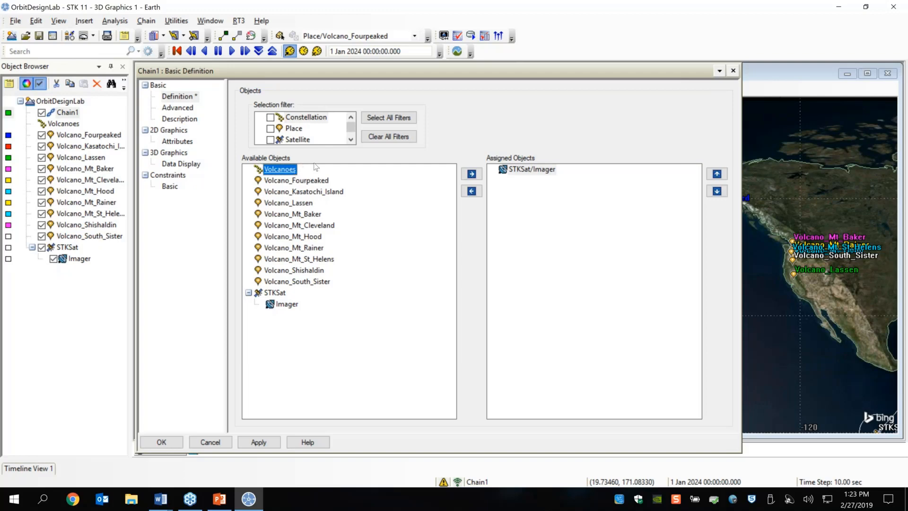
{"action": "left_click", "coordinate": [471, 174]}
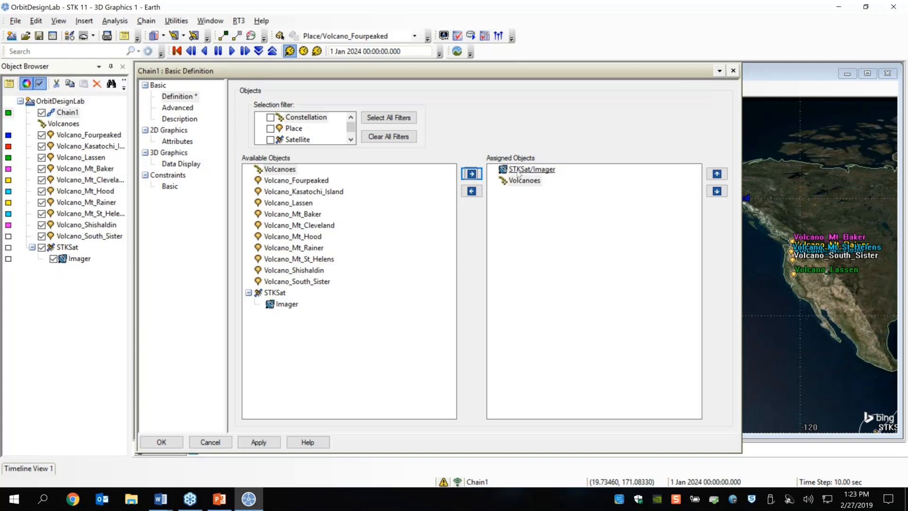
{"action": "left_click", "coordinate": [546, 169]}
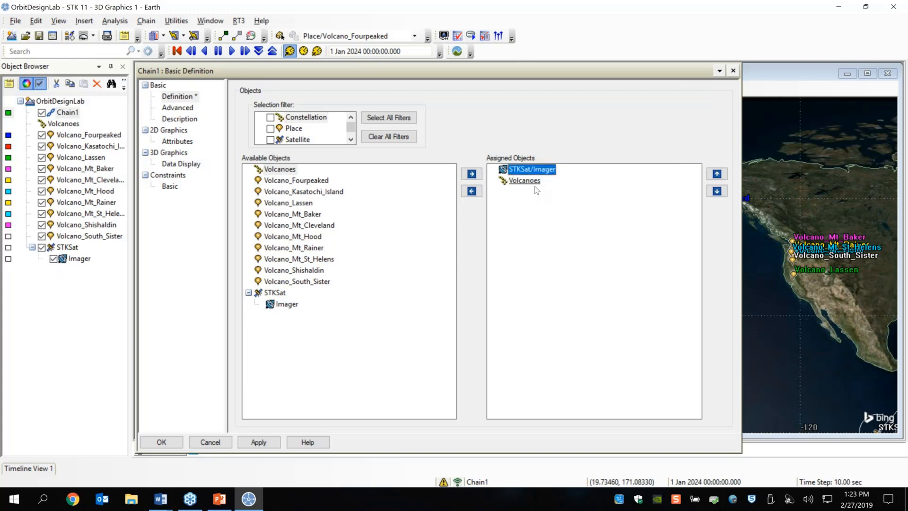
{"action": "left_click", "coordinate": [533, 183]}
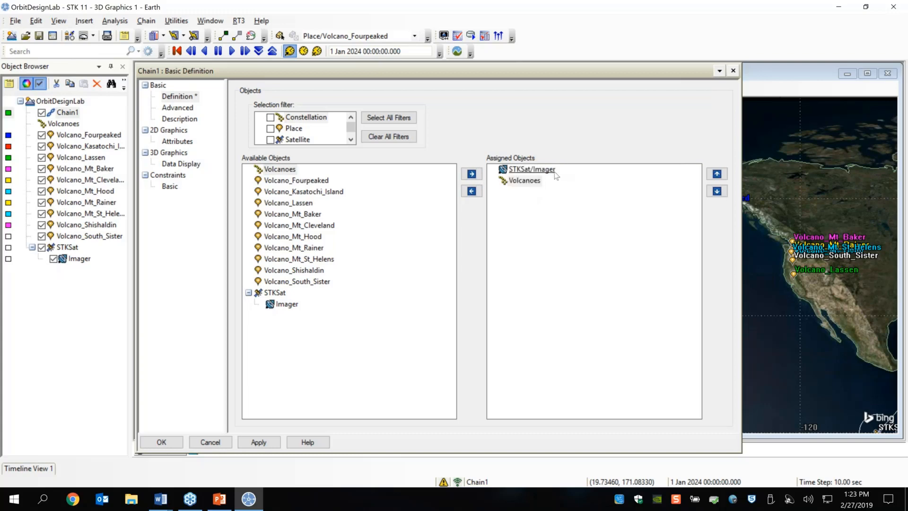
Apply the chain's definition with the Imager sensor ahead of the Volcanoes constellation, and finish inserting objects.
{"action": "left_click", "coordinate": [554, 171]}
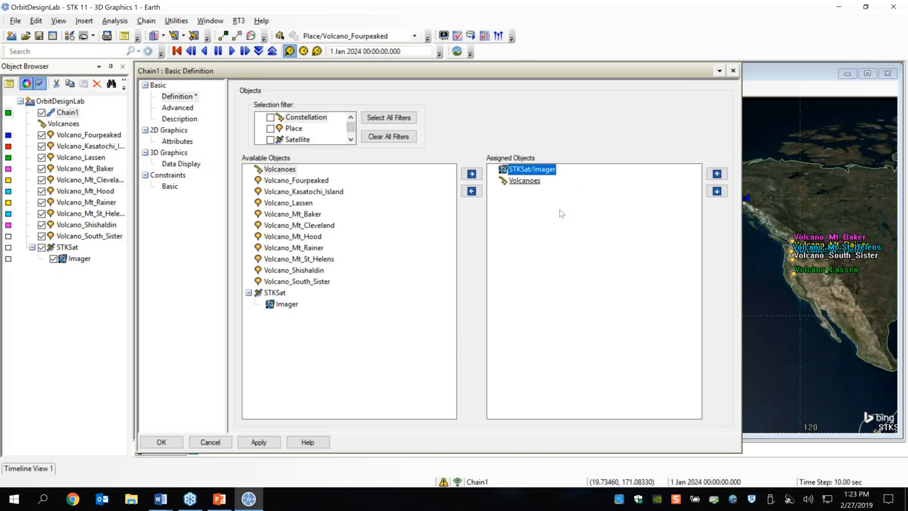
{"action": "left_click", "coordinate": [525, 181]}
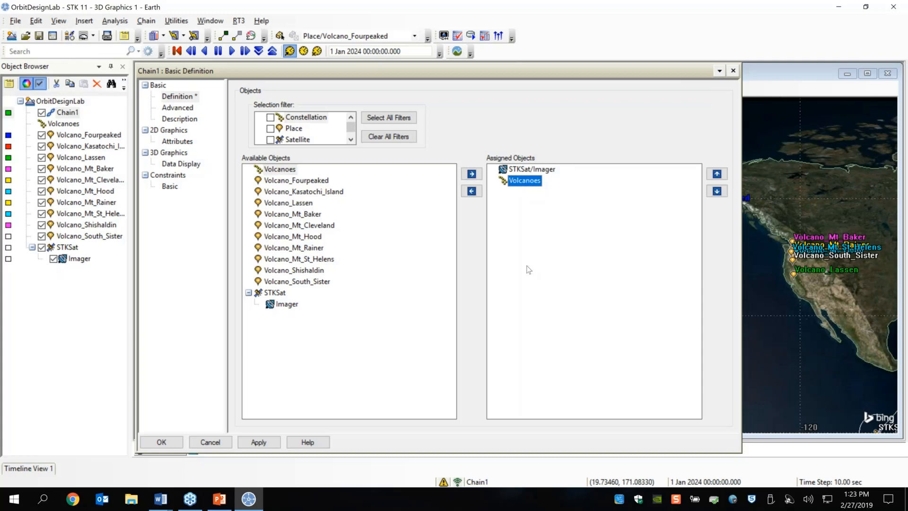
{"action": "left_click", "coordinate": [259, 443]}
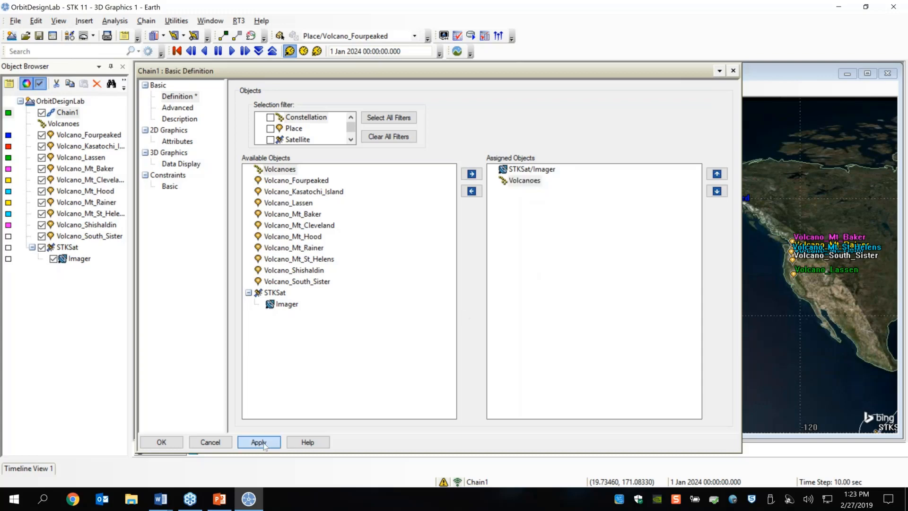
{"action": "left_click", "coordinate": [159, 442]}
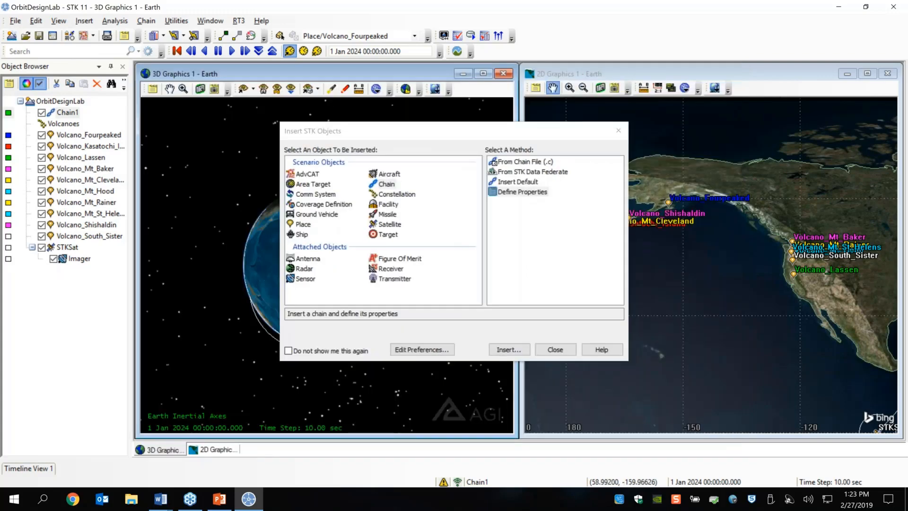
{"action": "left_click", "coordinate": [556, 349]}
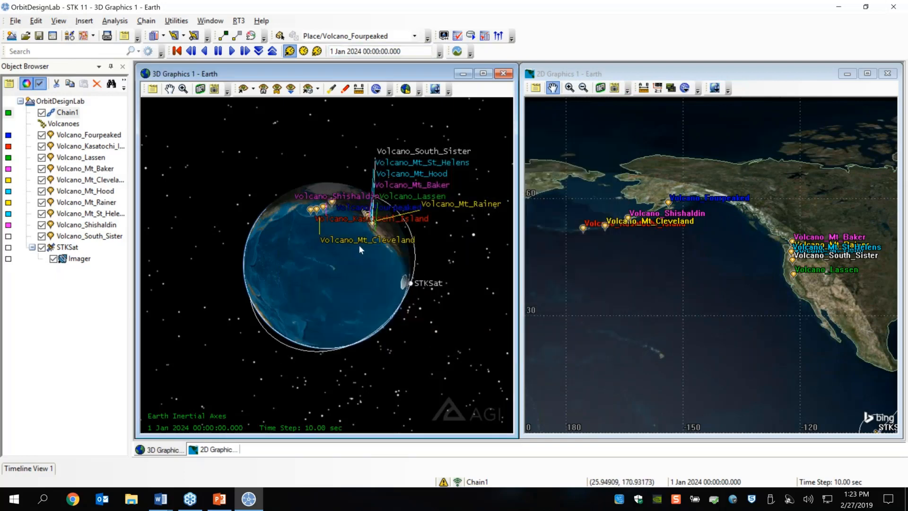
Compute the accesses for Chain1.
{"action": "right_click", "coordinate": [74, 118]}
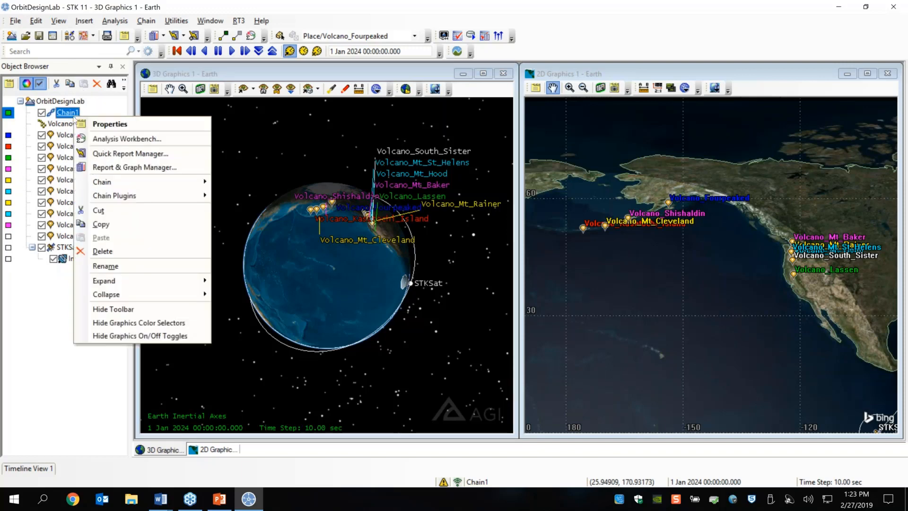
{"action": "mouse_move", "coordinate": [168, 185]}
{"action": "mouse_move", "coordinate": [137, 185]}
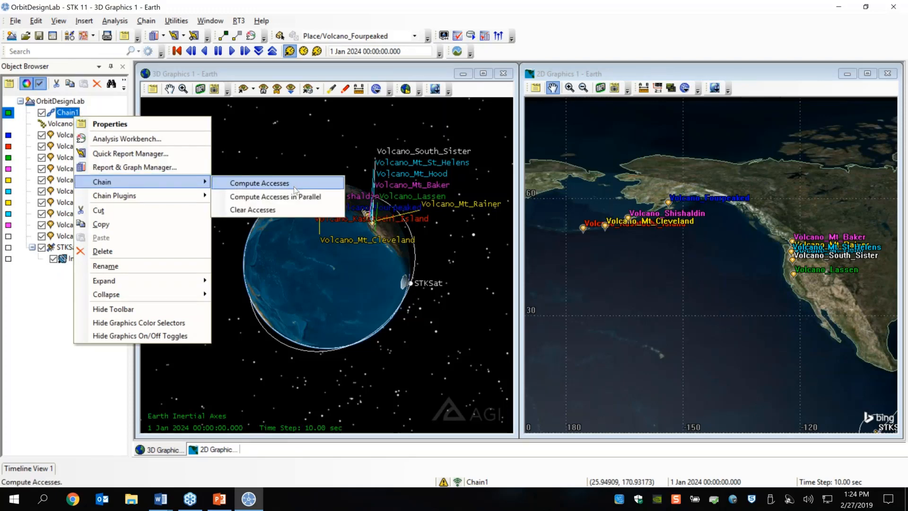
{"action": "left_click", "coordinate": [259, 183]}
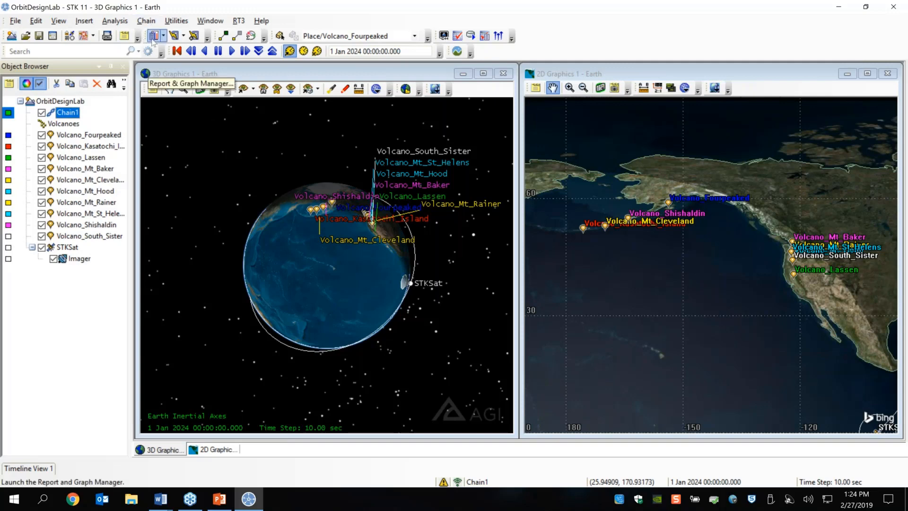
Generate the installed Complete Chain Access report for Chain1 over the object time period.
{"action": "left_click", "coordinate": [153, 39]}
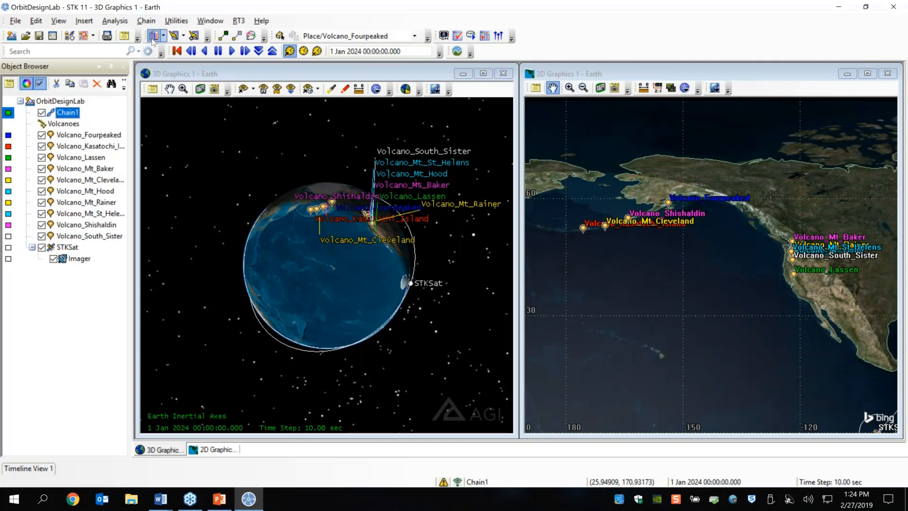
{"action": "left_click_drag", "start_coordinate": [391, 163], "coordinate": [393, 85]}
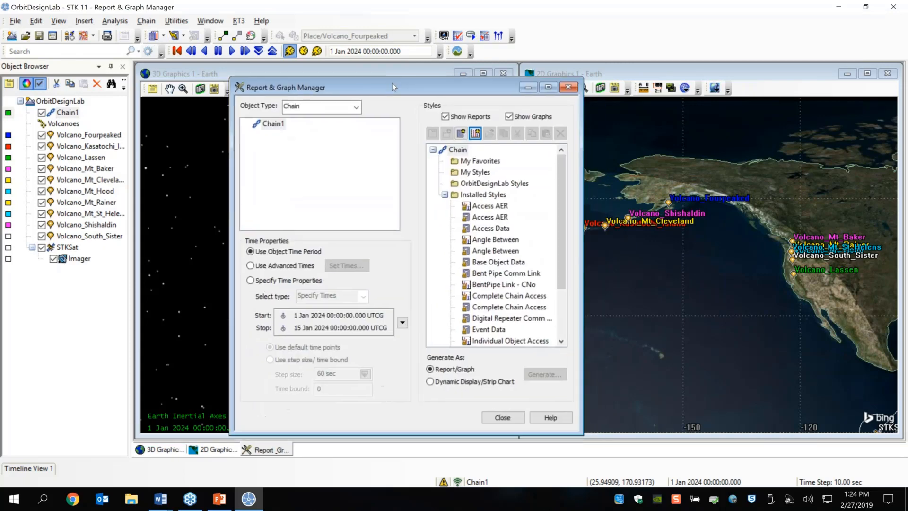
{"action": "left_click", "coordinate": [502, 308]}
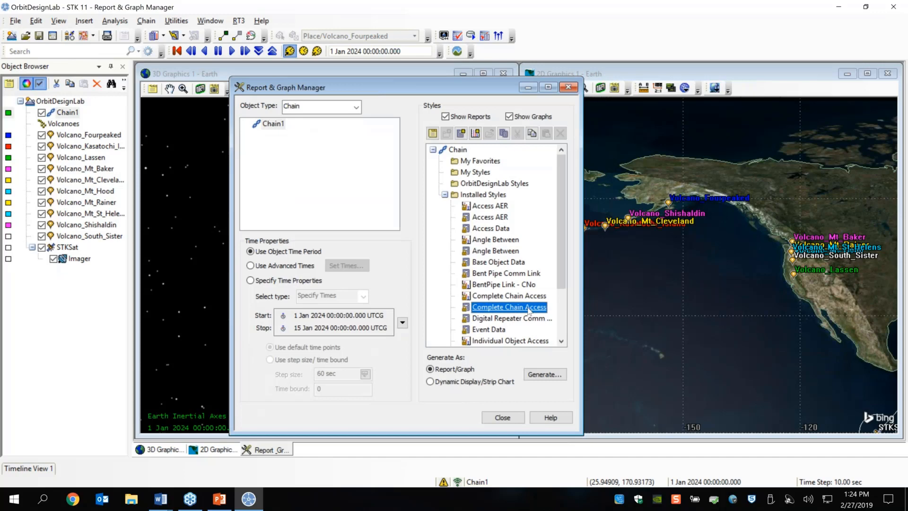
{"action": "double_click", "coordinate": [482, 310]}
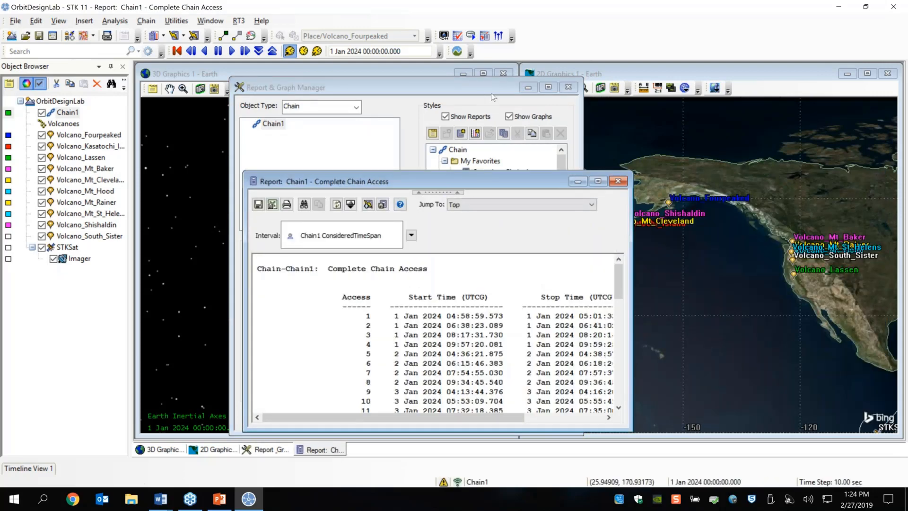
Close the Report & Graph Manager and enlarge the Complete Chain Access report to show all its columns.
{"action": "left_click_drag", "start_coordinate": [482, 90], "coordinate": [423, 96]}
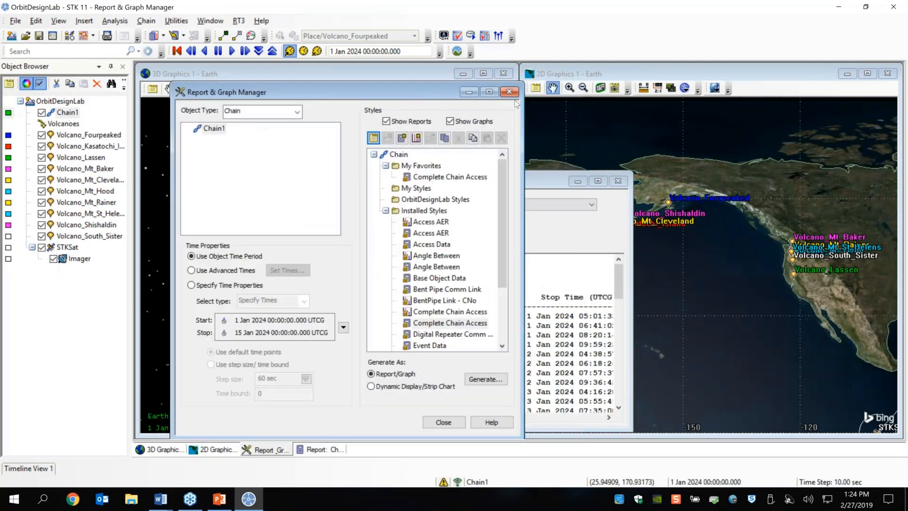
{"action": "left_click", "coordinate": [510, 91]}
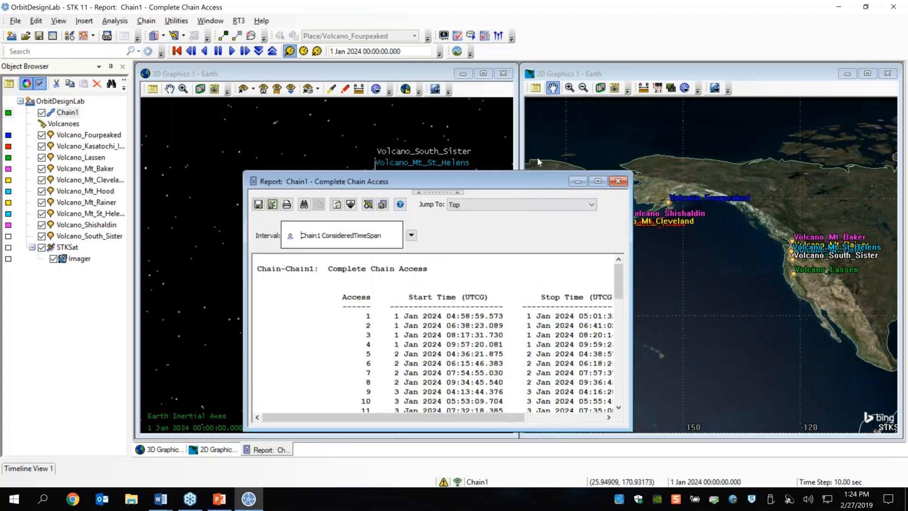
{"action": "left_click_drag", "start_coordinate": [414, 71], "coordinate": [428, 74]}
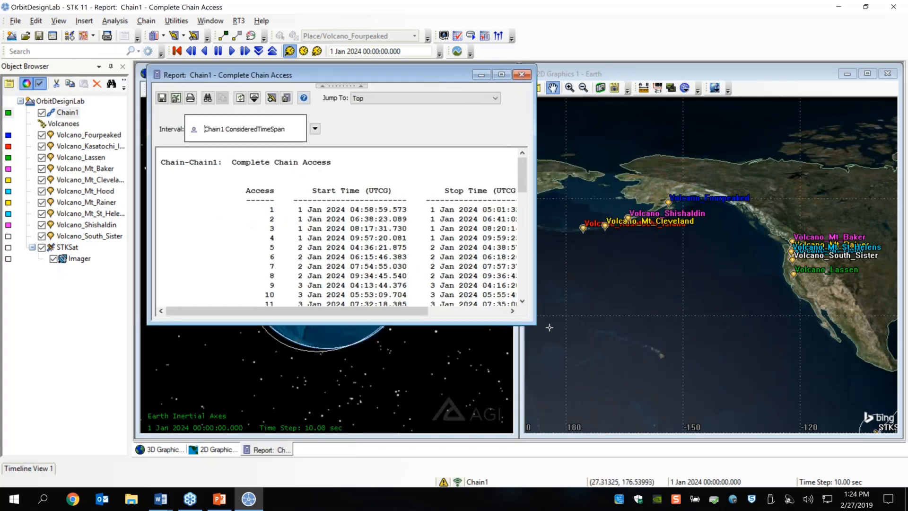
{"action": "left_click_drag", "start_coordinate": [763, 376], "coordinate": [799, 432]}
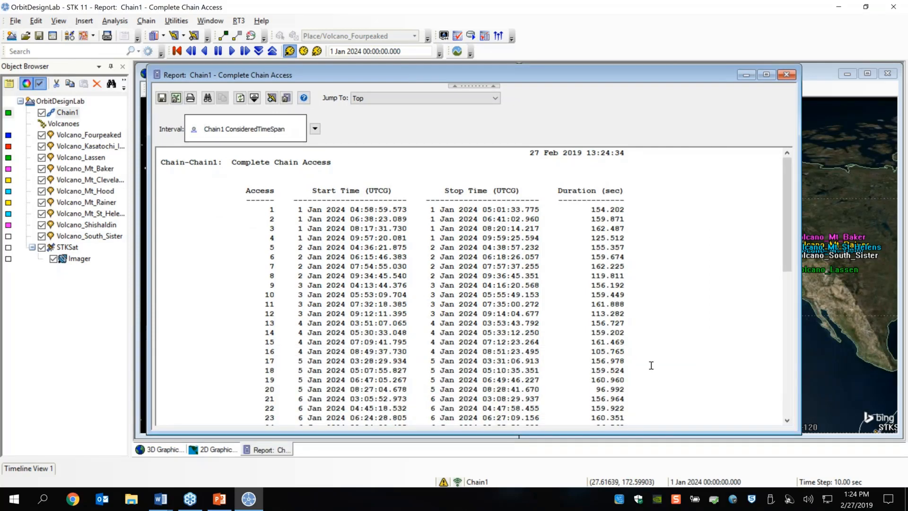
Examine the report's access intervals, their durations and the total duration in the global statistics.
{"action": "scroll", "coordinate": [652, 365], "scroll_direction": "down", "scroll_amount": 3}
{"action": "scroll", "coordinate": [651, 365], "scroll_direction": "up", "scroll_amount": 3}
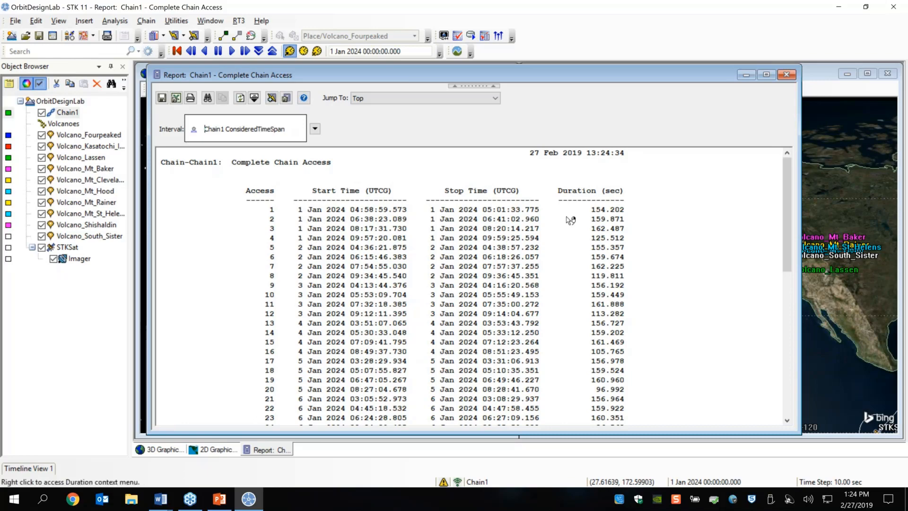
{"action": "scroll", "coordinate": [545, 287], "scroll_direction": "down", "scroll_amount": 4}
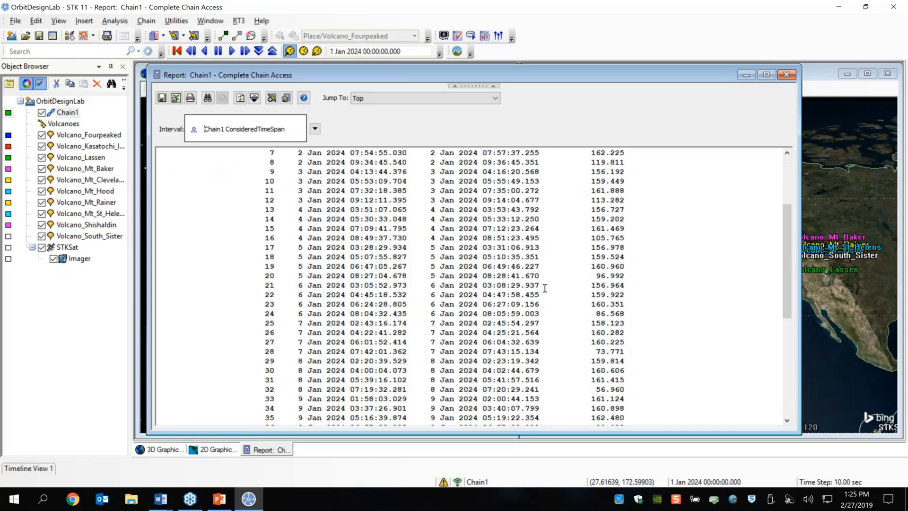
{"action": "scroll", "coordinate": [545, 288], "scroll_direction": "down", "scroll_amount": 8}
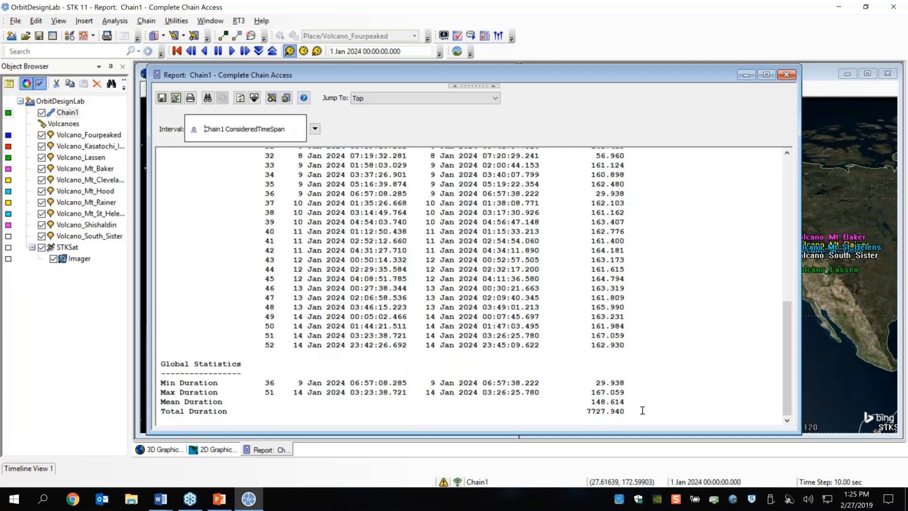
{"action": "left_click_drag", "start_coordinate": [637, 411], "coordinate": [155, 407]}
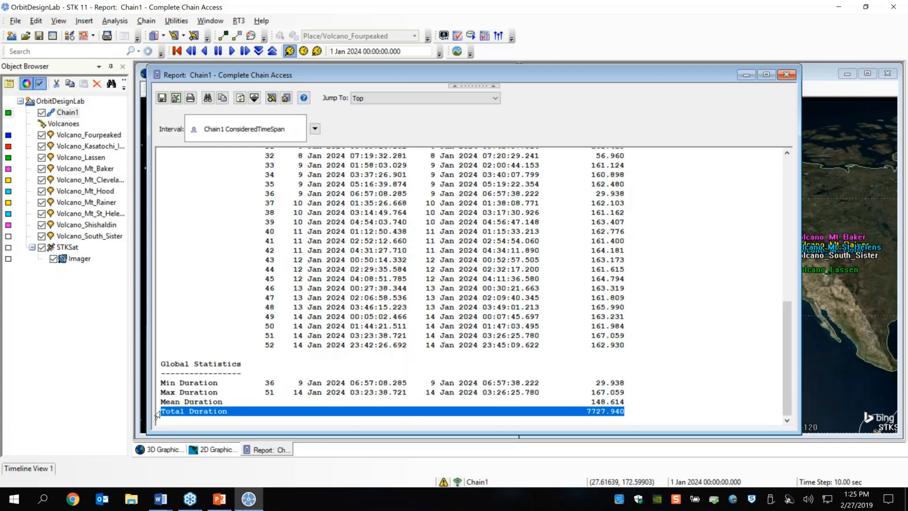
{"action": "left_click", "coordinate": [605, 407]}
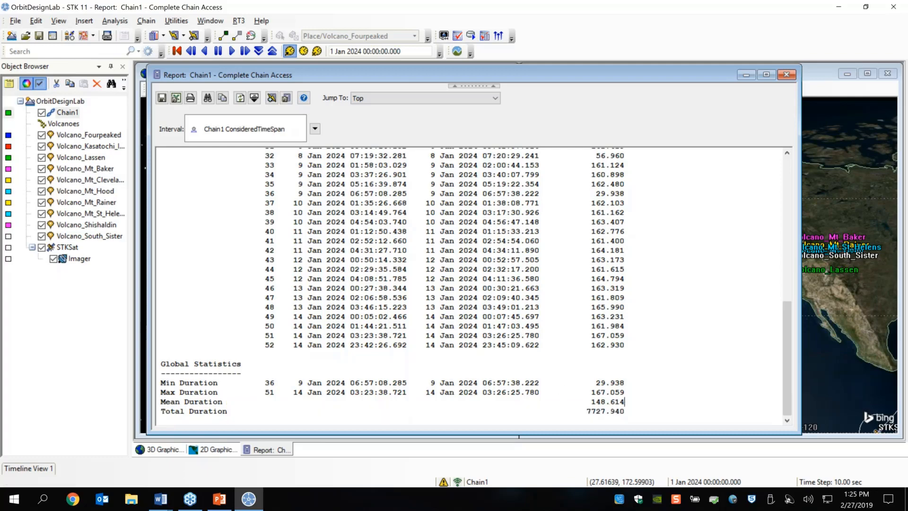
{"action": "scroll", "coordinate": [610, 415], "scroll_direction": "up", "scroll_amount": 12}
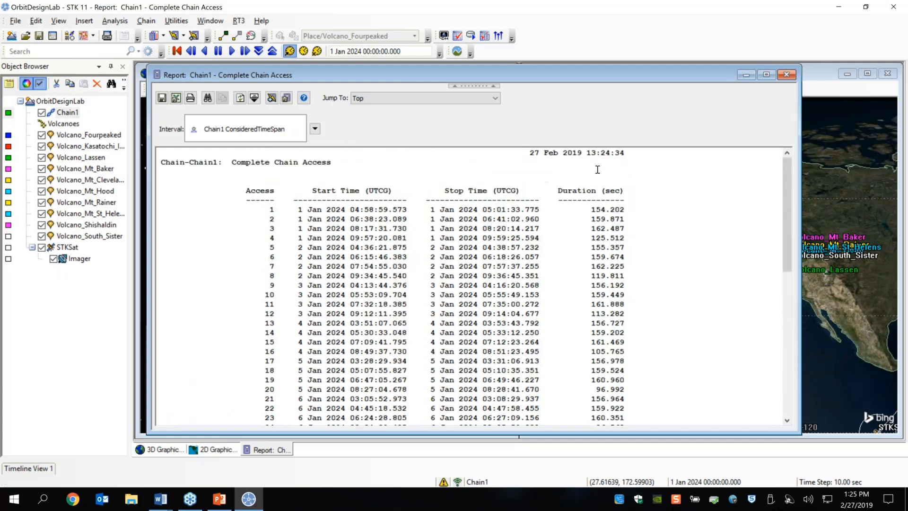
{"action": "scroll", "coordinate": [628, 369], "scroll_direction": "down", "scroll_amount": 1}
{"action": "scroll", "coordinate": [627, 369], "scroll_direction": "down", "scroll_amount": 12}
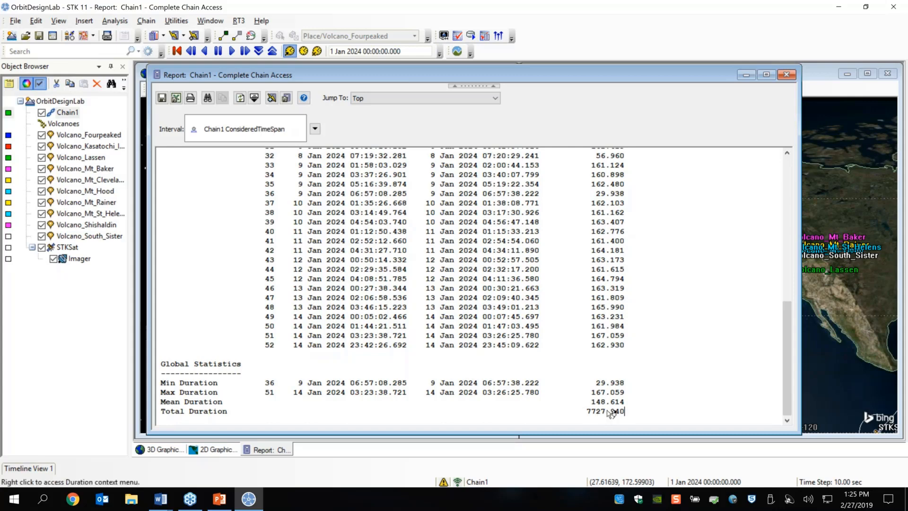
Change the report's Time unit to Hours (hr).
{"action": "right_click", "coordinate": [611, 412]}
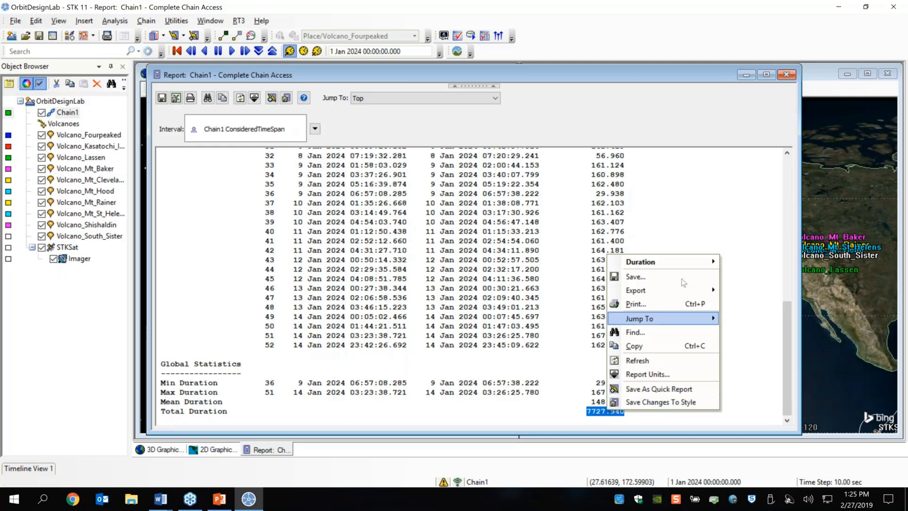
{"action": "left_click", "coordinate": [653, 374]}
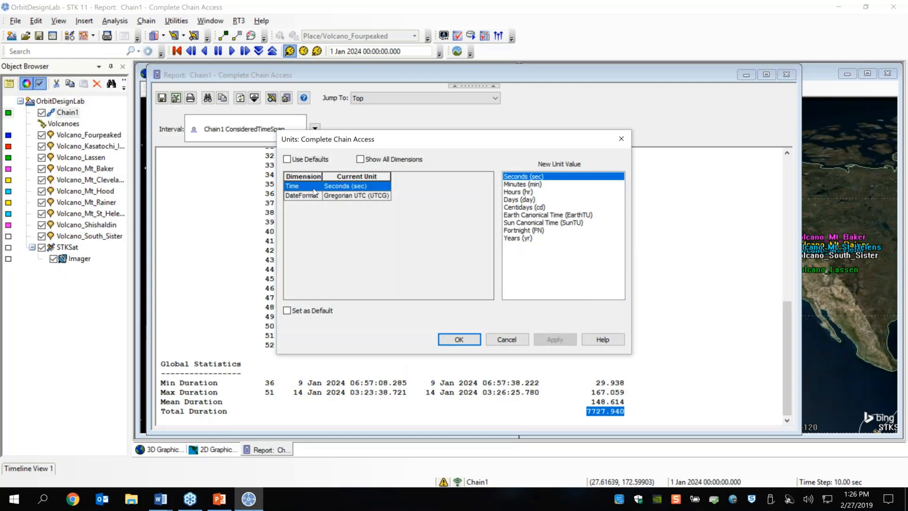
{"action": "left_click", "coordinate": [349, 188]}
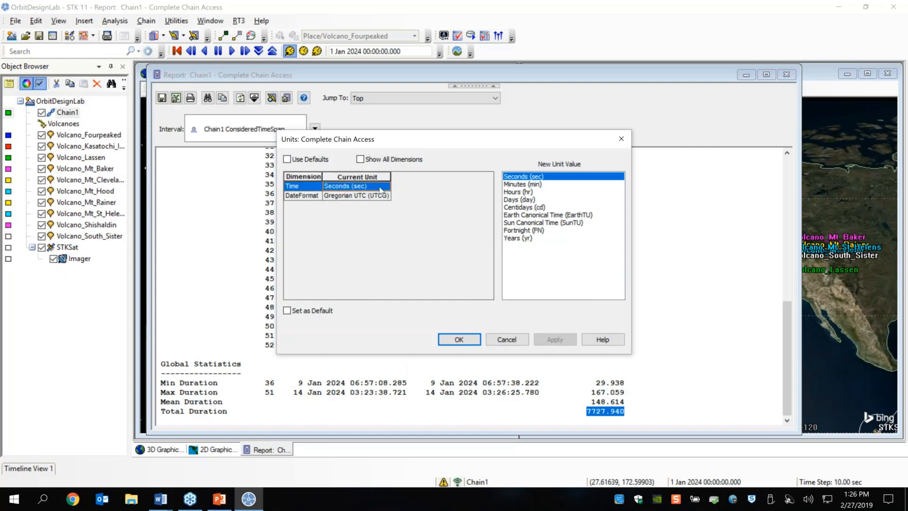
{"action": "left_click", "coordinate": [518, 192]}
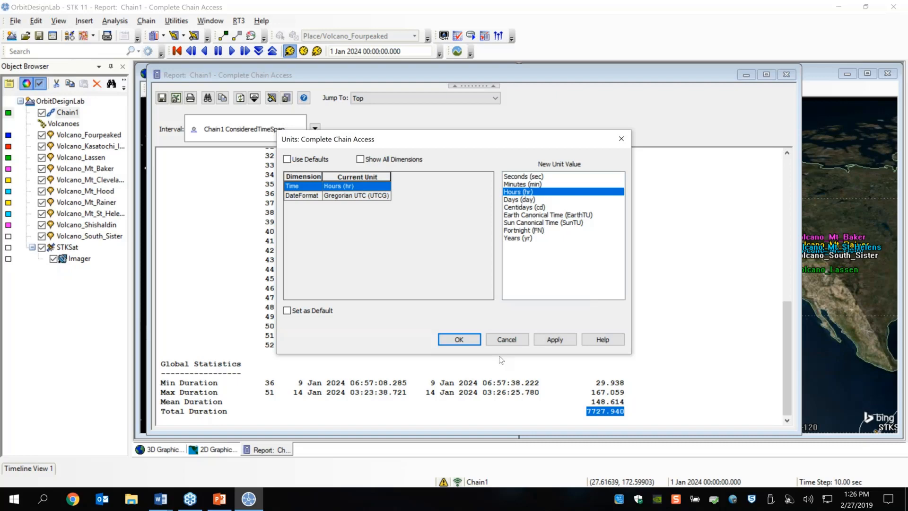
{"action": "left_click", "coordinate": [553, 339]}
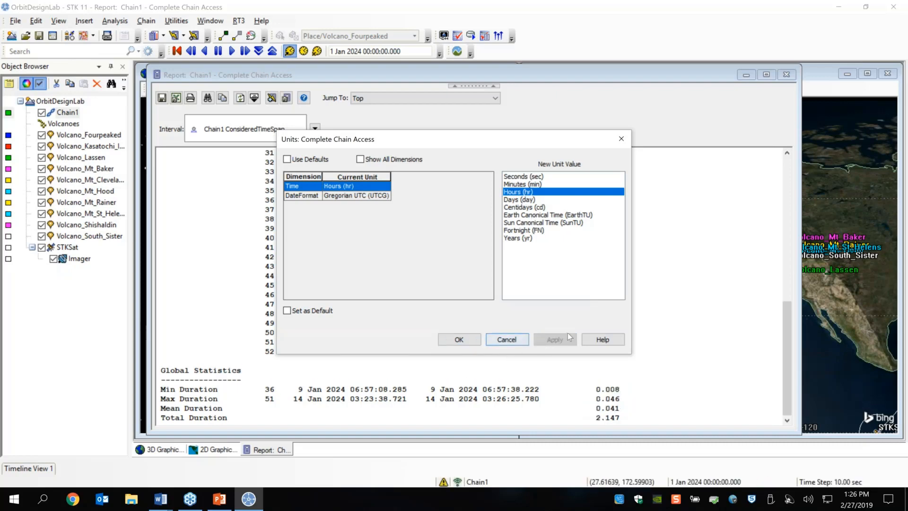
{"action": "left_click", "coordinate": [458, 339]}
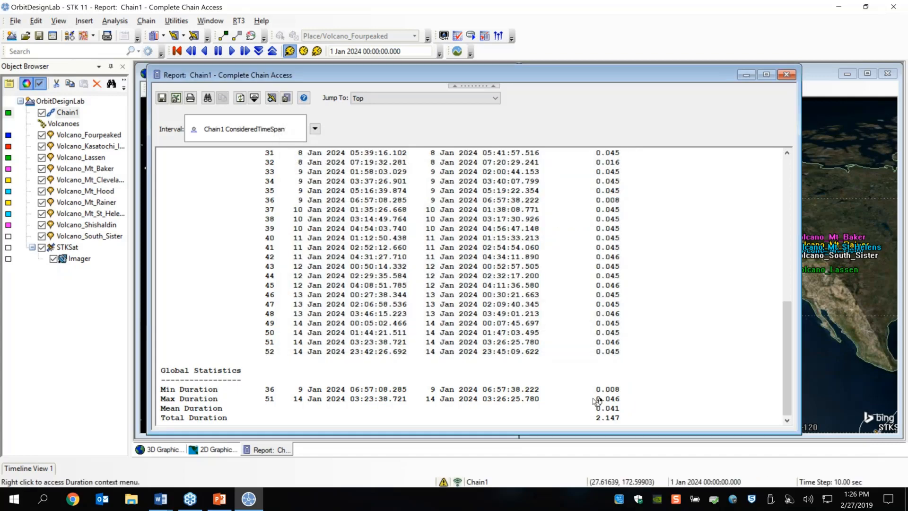
Review the total duration and the individual access durations expressed in hours.
{"action": "scroll", "coordinate": [600, 400], "scroll_direction": "down", "scroll_amount": 1}
{"action": "left_click_drag", "start_coordinate": [635, 407], "coordinate": [594, 414]}
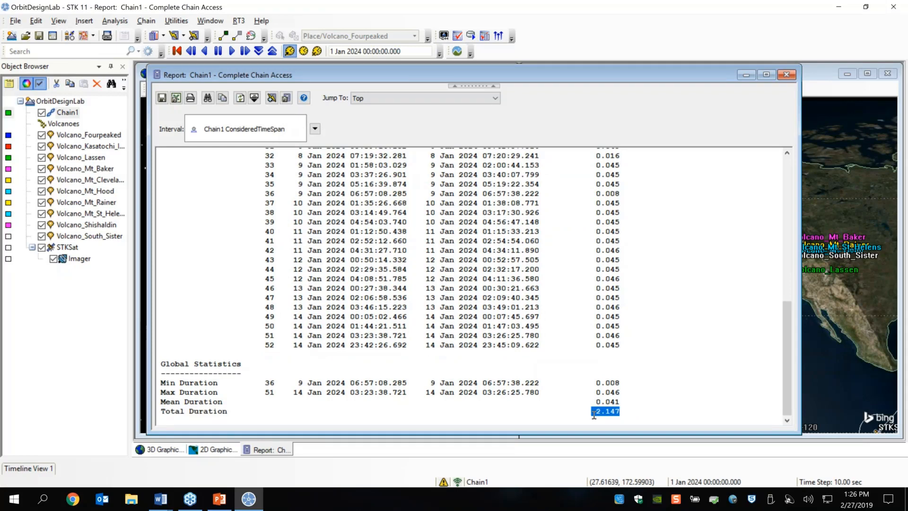
{"action": "left_click", "coordinate": [605, 420]}
{"action": "scroll", "coordinate": [633, 395], "scroll_direction": "up", "scroll_amount": 20}
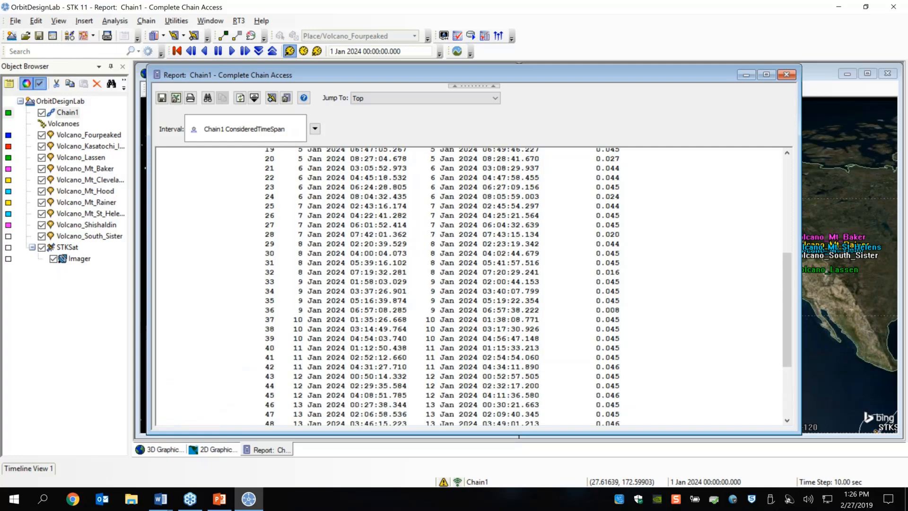
{"action": "left_click_drag", "start_coordinate": [620, 418], "coordinate": [645, 337]}
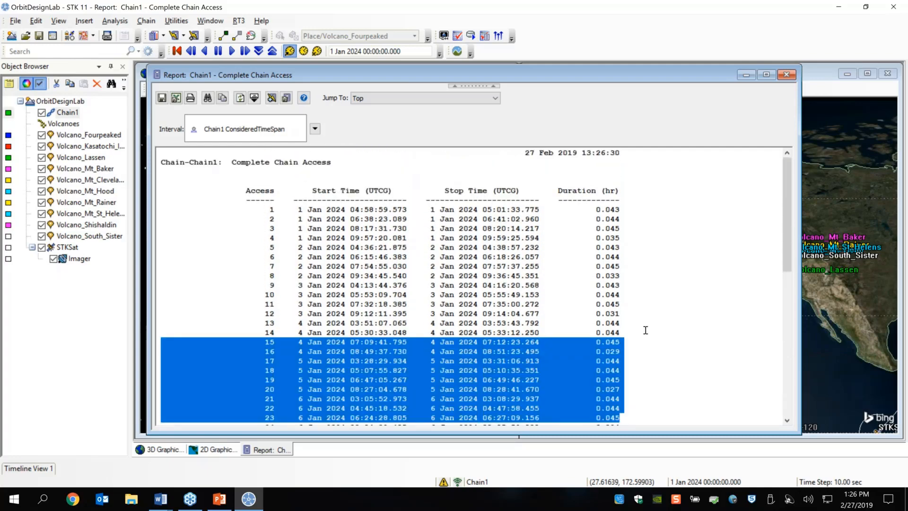
{"action": "left_click", "coordinate": [601, 282]}
{"action": "scroll", "coordinate": [600, 283], "scroll_direction": "down", "scroll_amount": 12}
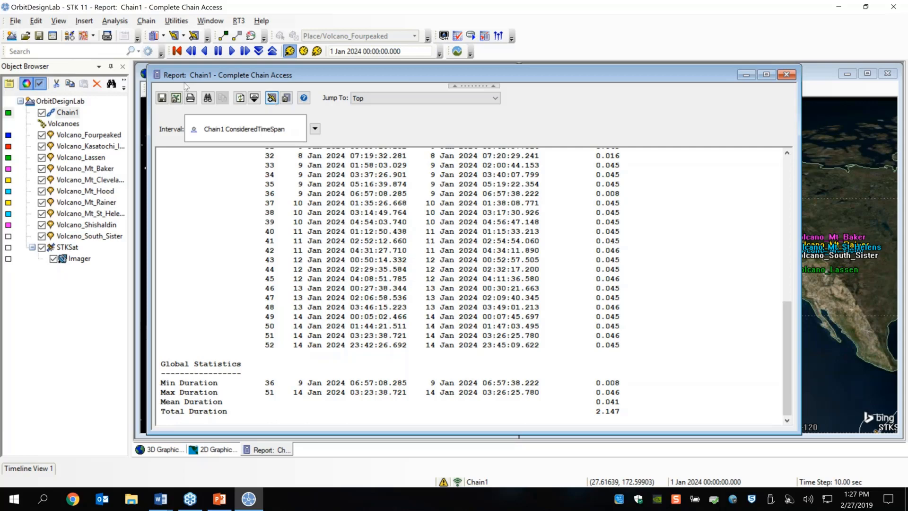
Save the Complete Chain Access report as a quick report and check for it among the quick reports.
{"action": "left_click", "coordinate": [184, 37]}
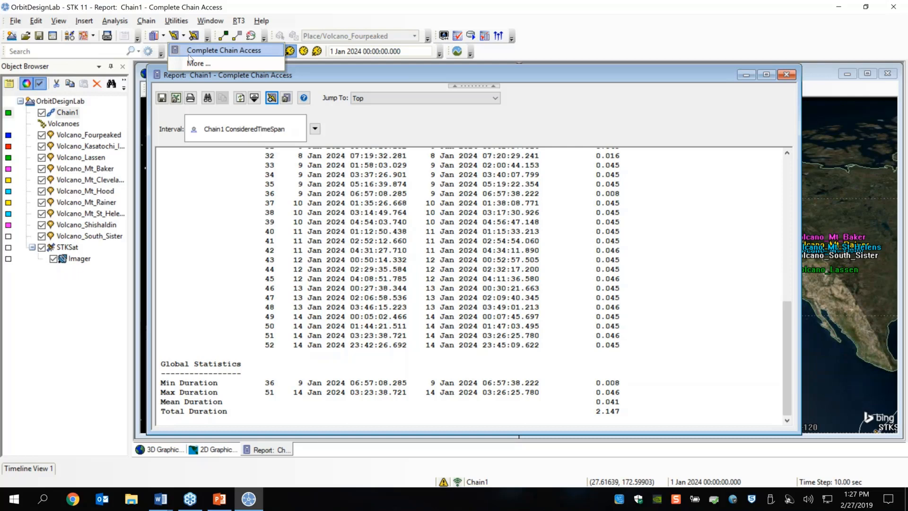
{"action": "left_click", "coordinate": [693, 254]}
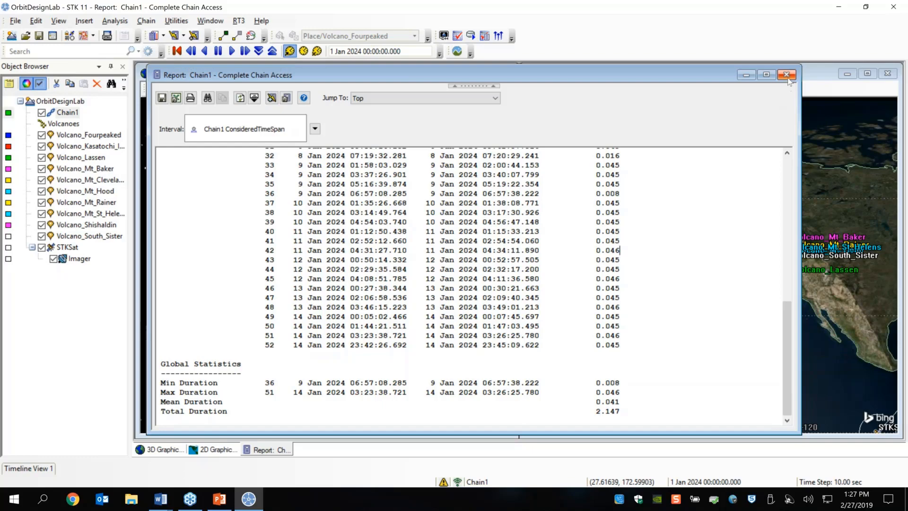
Close the Complete Chain Access report and save the OrbitDesignLab scenario.
{"action": "left_click", "coordinate": [786, 75]}
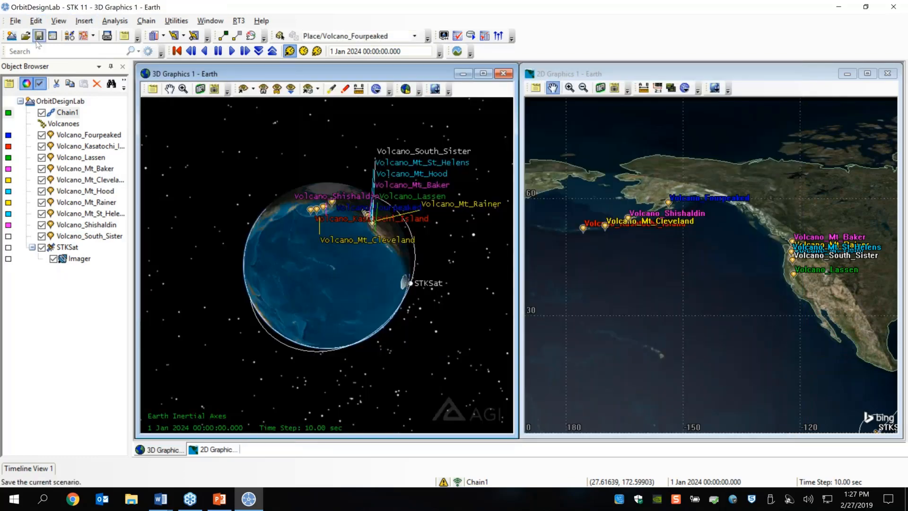
{"action": "left_click", "coordinate": [39, 35]}
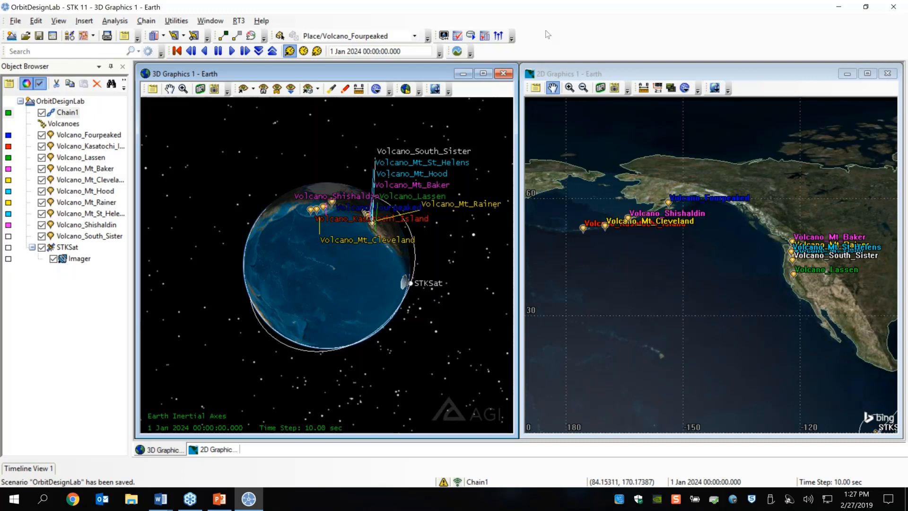
Open Analyzer for the scenario and arrange its window so the full object names in the STK variables tree are readable.
{"action": "left_click", "coordinate": [114, 21]}
{"action": "left_click", "coordinate": [114, 21]}
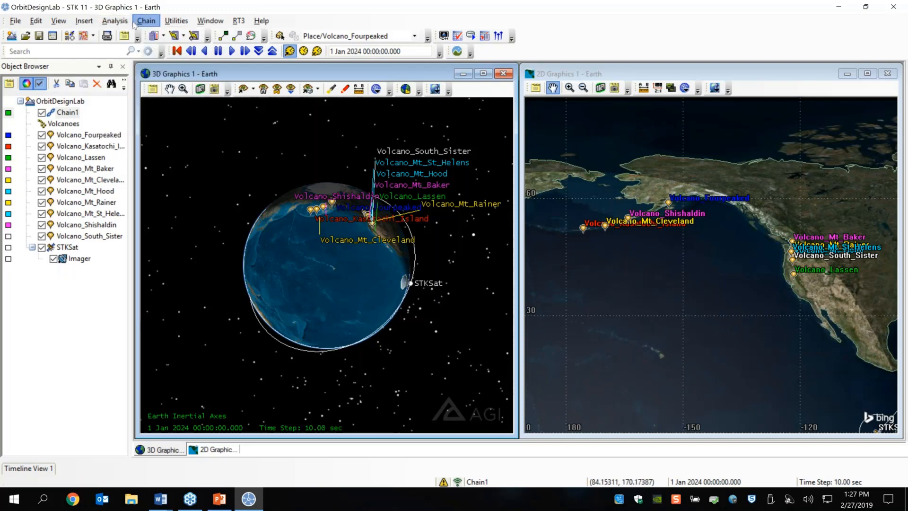
{"action": "left_click", "coordinate": [114, 21]}
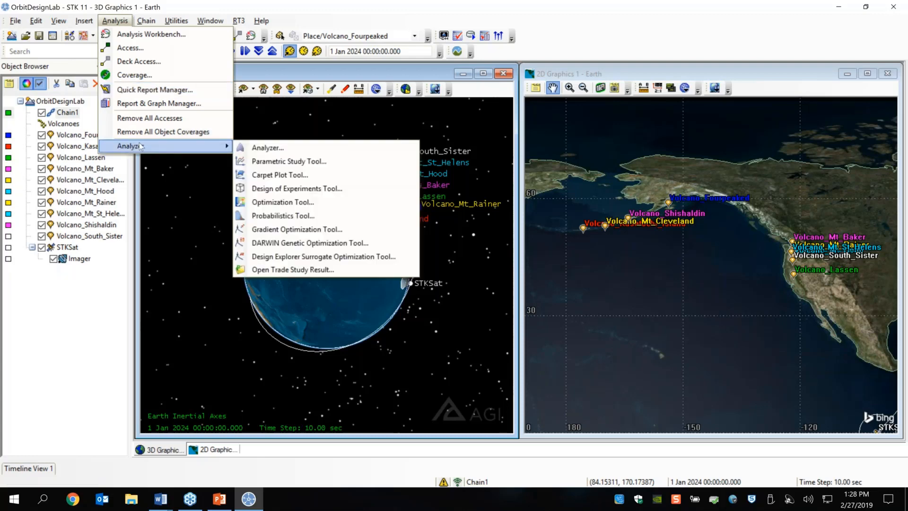
{"action": "mouse_move", "coordinate": [119, 147]}
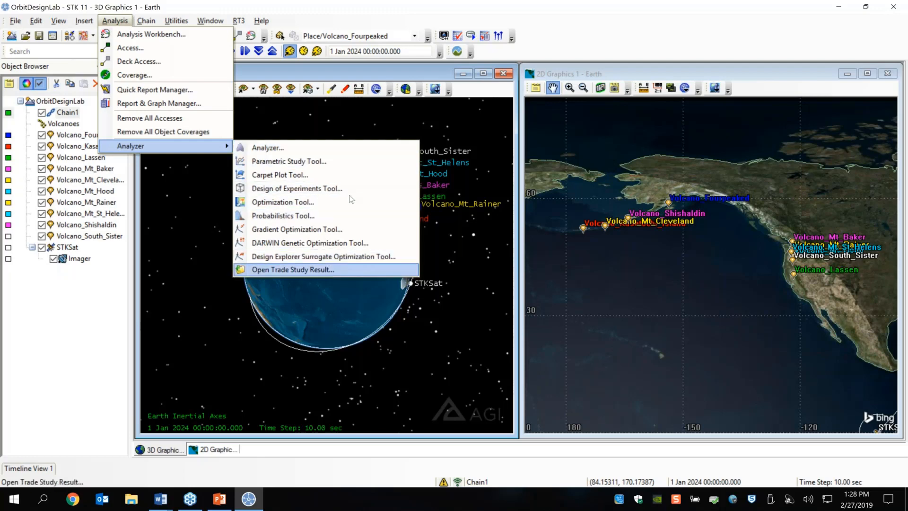
{"action": "left_click", "coordinate": [357, 147]}
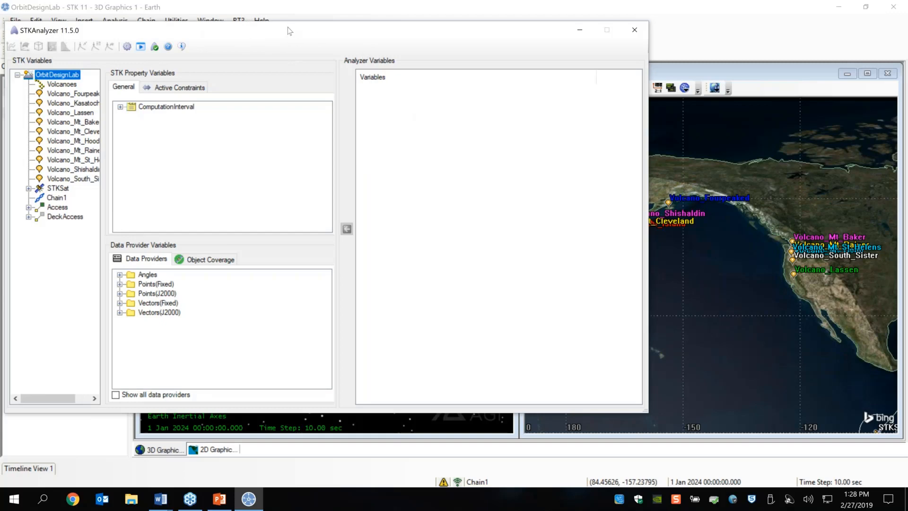
{"action": "left_click_drag", "start_coordinate": [284, 28], "coordinate": [406, 52]}
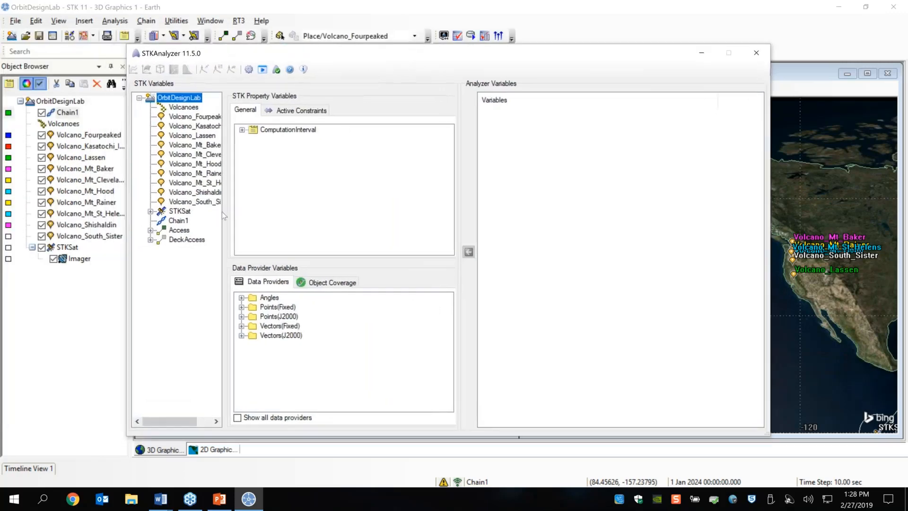
{"action": "left_click_drag", "start_coordinate": [225, 205], "coordinate": [263, 205]}
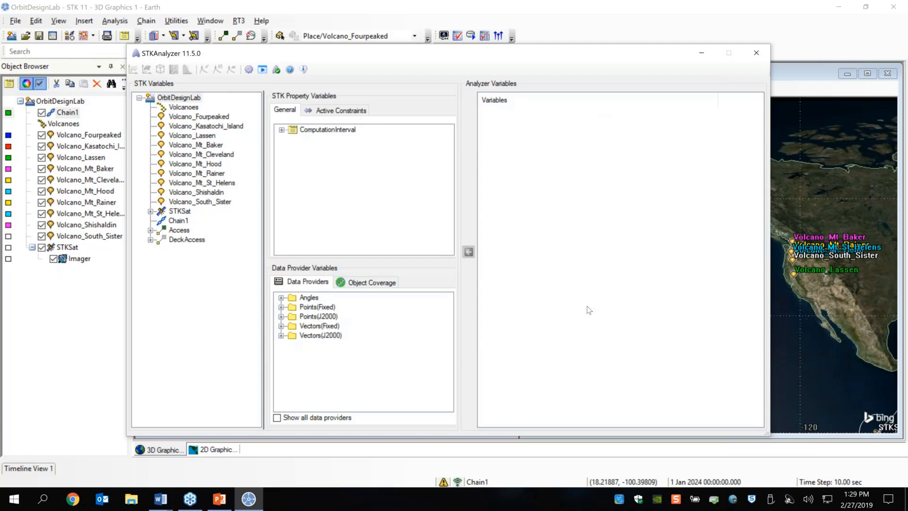
Examine STKSat's J2Perturbation propagator variables, including OrbitEpoch, SemiMajorAxis, Eccentricity and Inclination.
{"action": "left_click", "coordinate": [151, 211]}
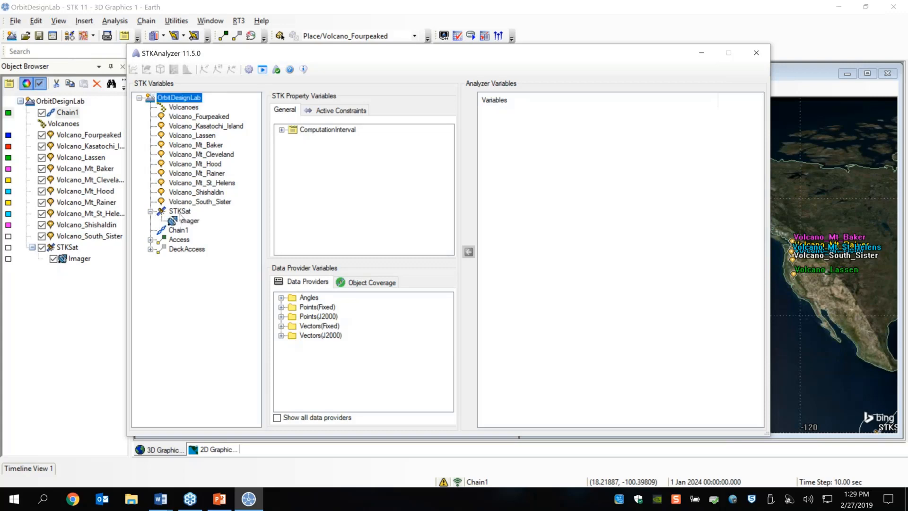
{"action": "left_click", "coordinate": [180, 211]}
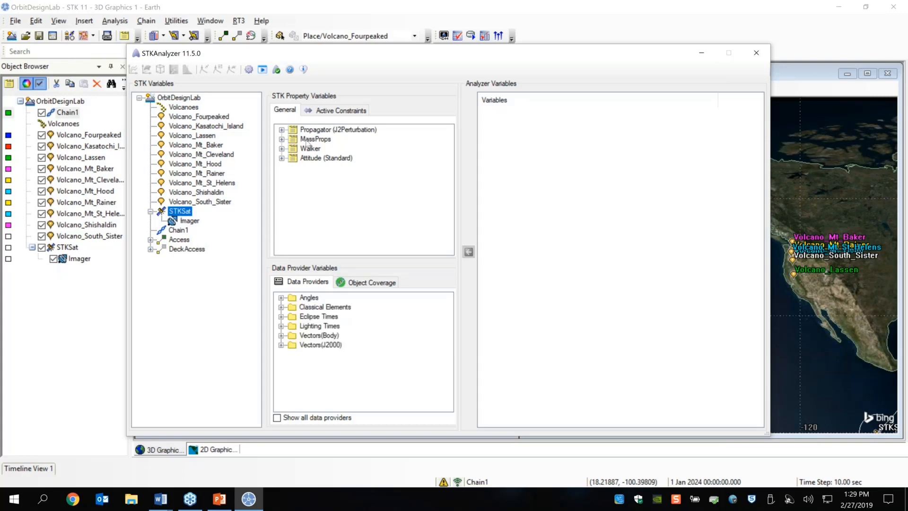
{"action": "left_click", "coordinate": [281, 129]}
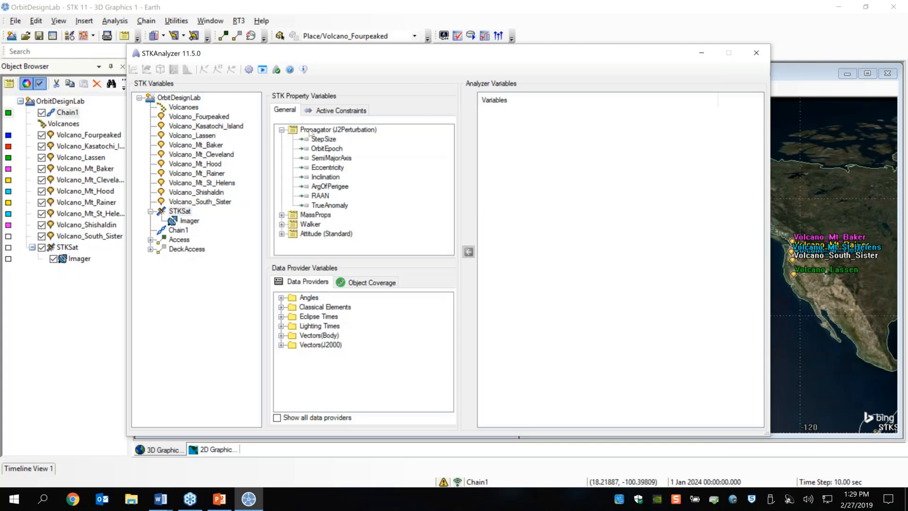
{"action": "left_click", "coordinate": [348, 131]}
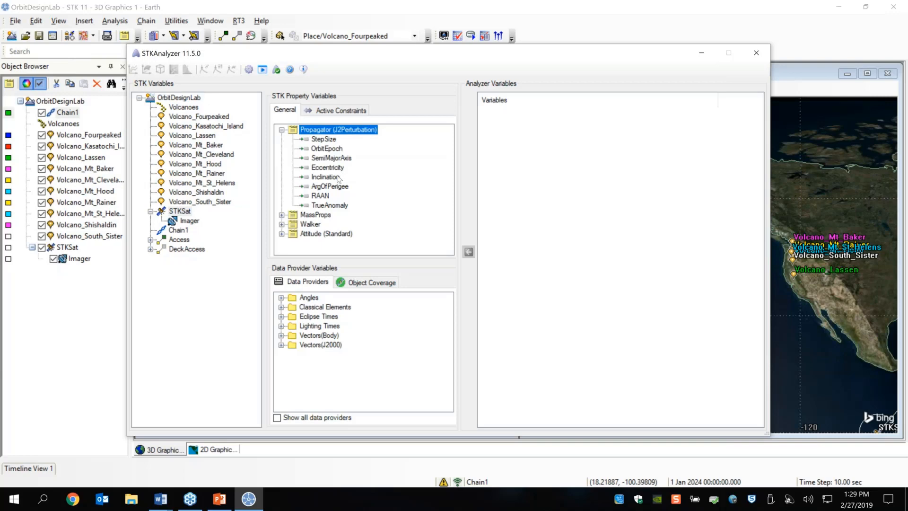
{"action": "left_click", "coordinate": [328, 150]}
{"action": "left_click", "coordinate": [327, 159]}
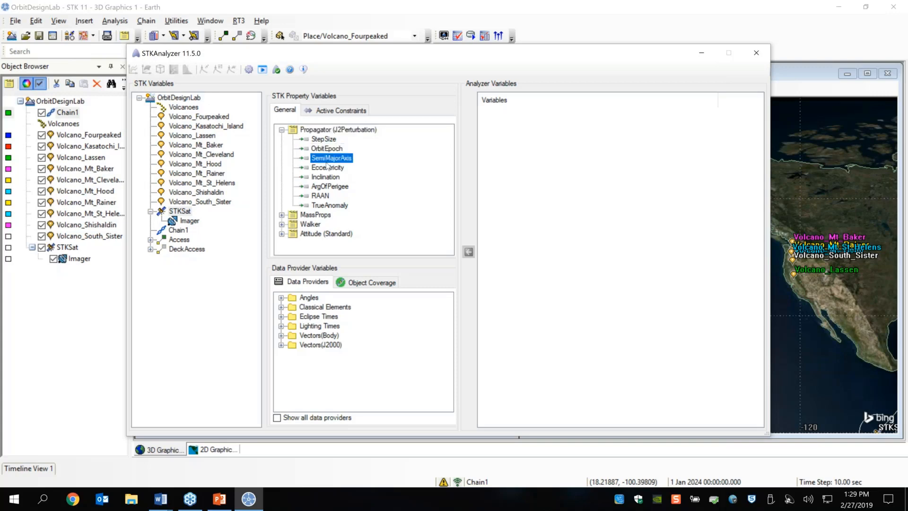
{"action": "left_click", "coordinate": [327, 168]}
{"action": "left_click", "coordinate": [327, 178]}
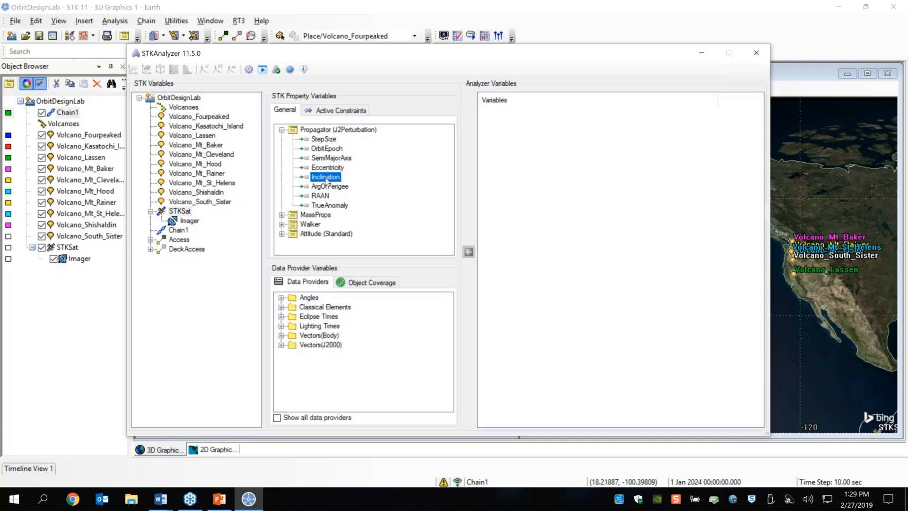
Add STKSat's Eccentricity and SemiMajorAxis as analyzer input variables, and remove Eccentricity from the inputs again.
{"action": "left_click", "coordinate": [332, 159]}
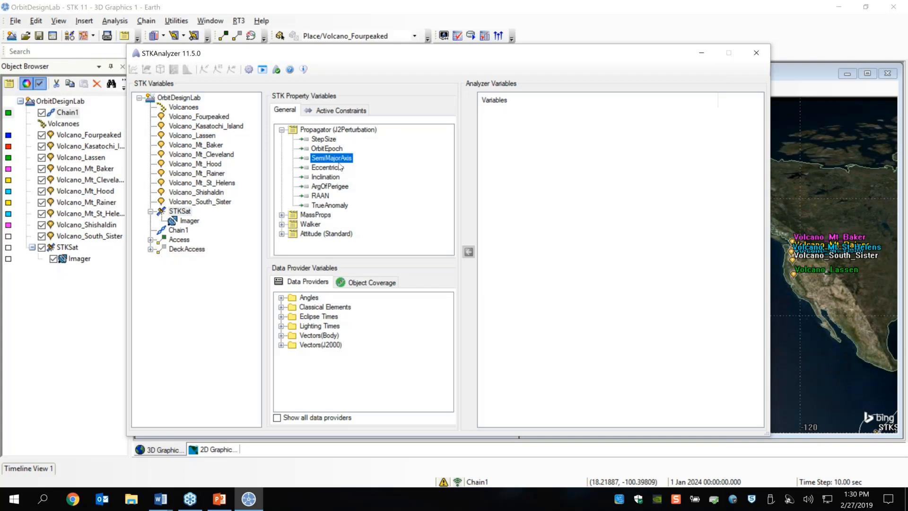
{"action": "left_click", "coordinate": [340, 166]}
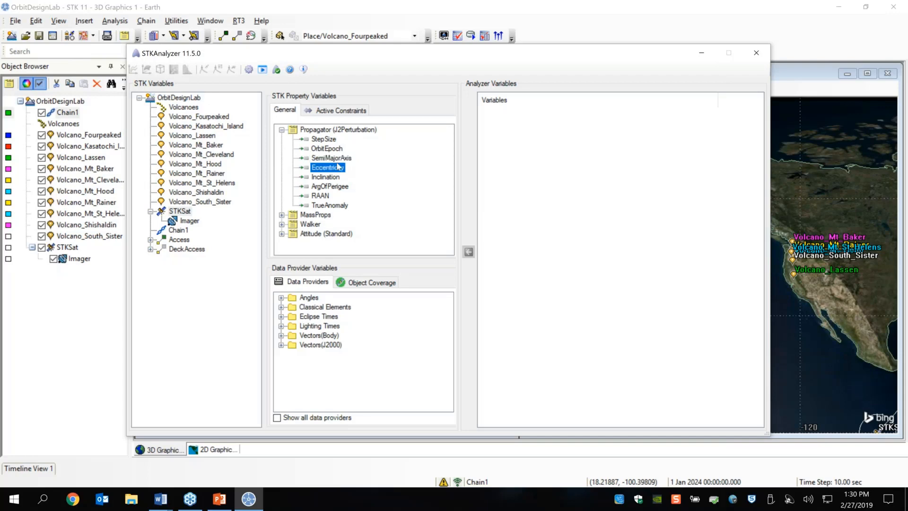
{"action": "double_click", "coordinate": [339, 166]}
{"action": "double_click", "coordinate": [336, 159]}
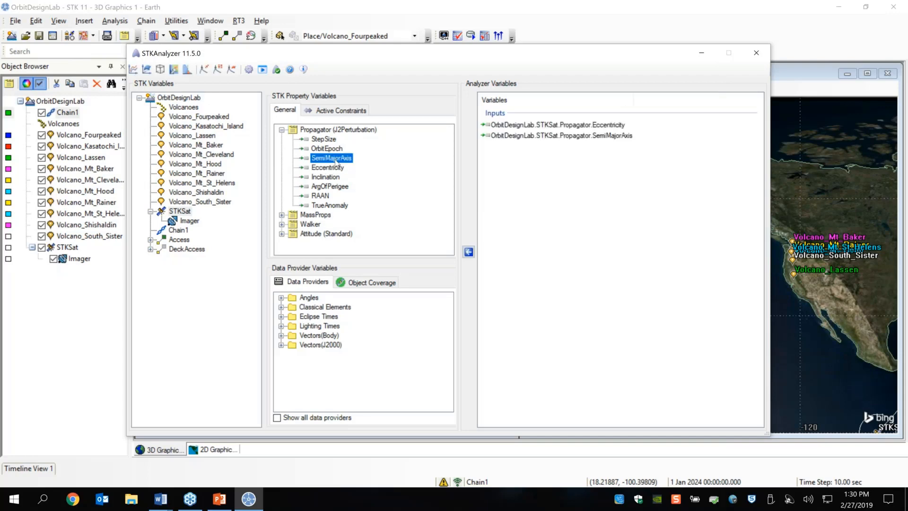
{"action": "left_click", "coordinate": [521, 125]}
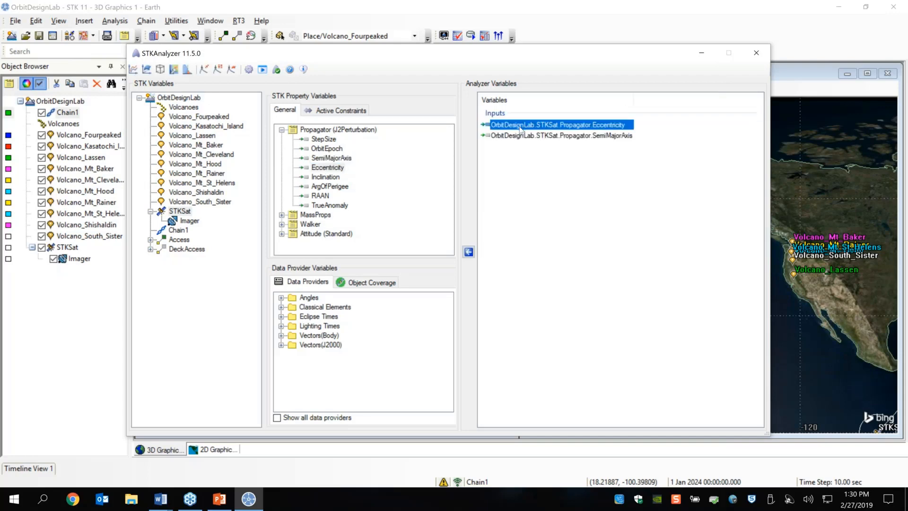
{"action": "left_click", "coordinate": [468, 251]}
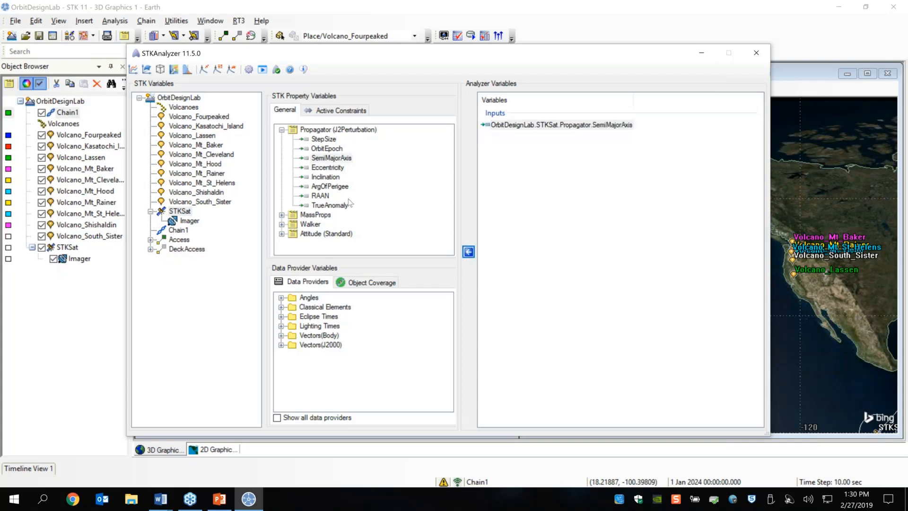
Add STKSat's Inclination, Eccentricity and ArgOfPerigee as analyzer input variables and review the resulting input list.
{"action": "left_click", "coordinate": [325, 178]}
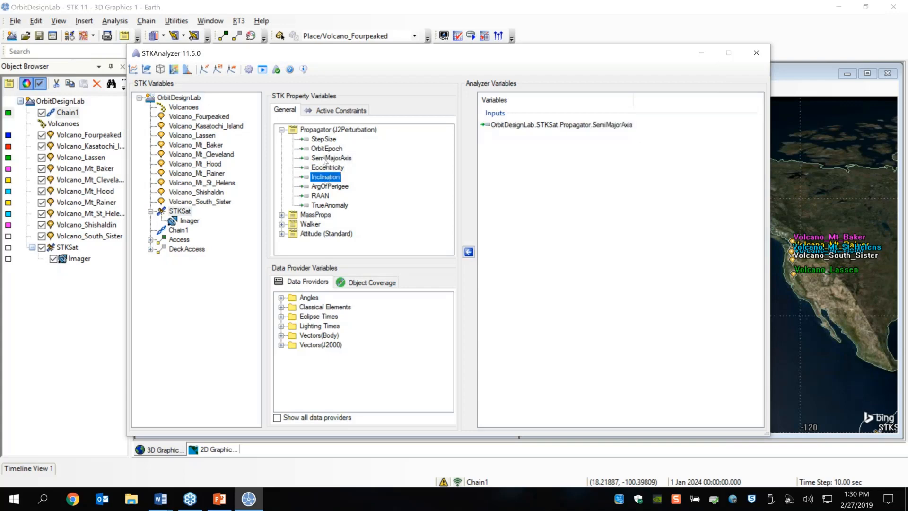
{"action": "double_click", "coordinate": [326, 177]}
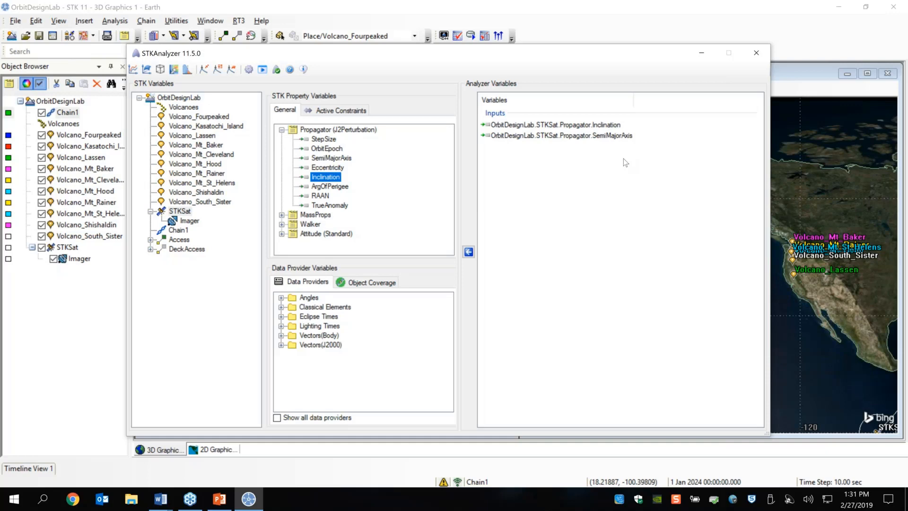
{"action": "double_click", "coordinate": [328, 167]}
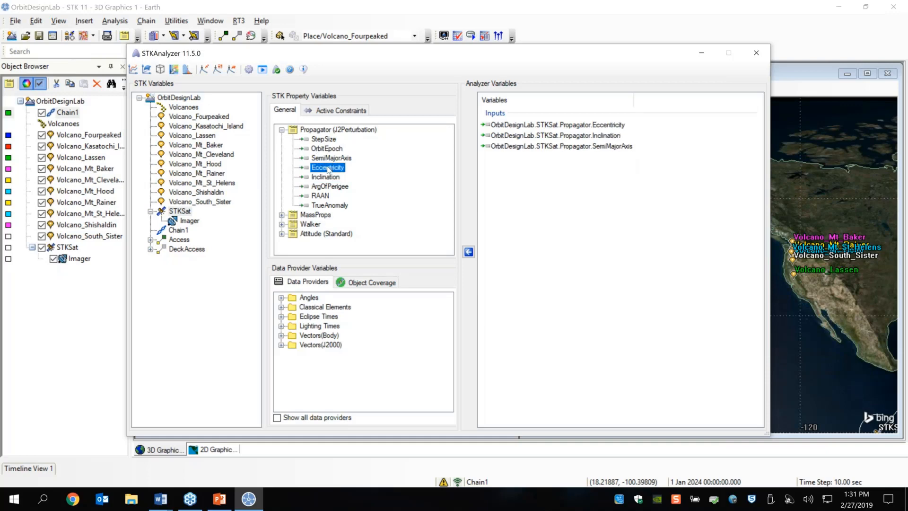
{"action": "double_click", "coordinate": [330, 186]}
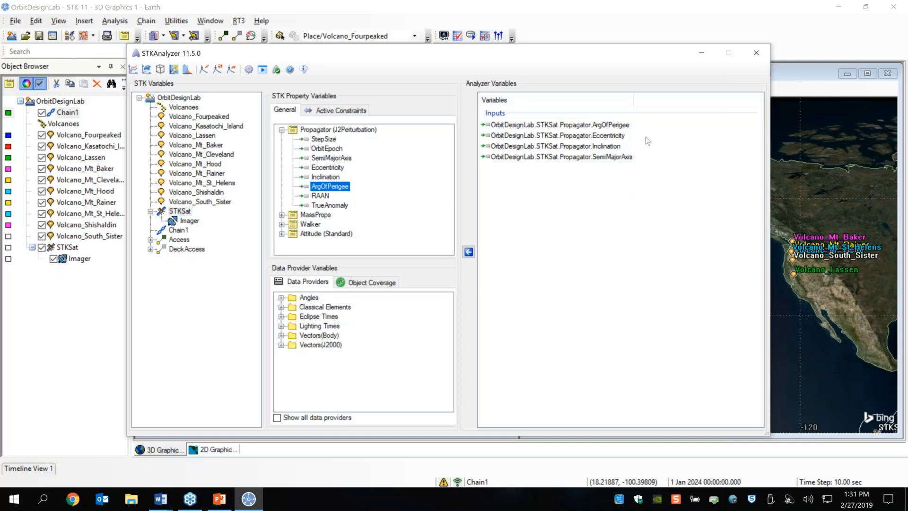
{"action": "left_click", "coordinate": [622, 158]}
{"action": "left_click", "coordinate": [605, 147]}
{"action": "left_click", "coordinate": [613, 136]}
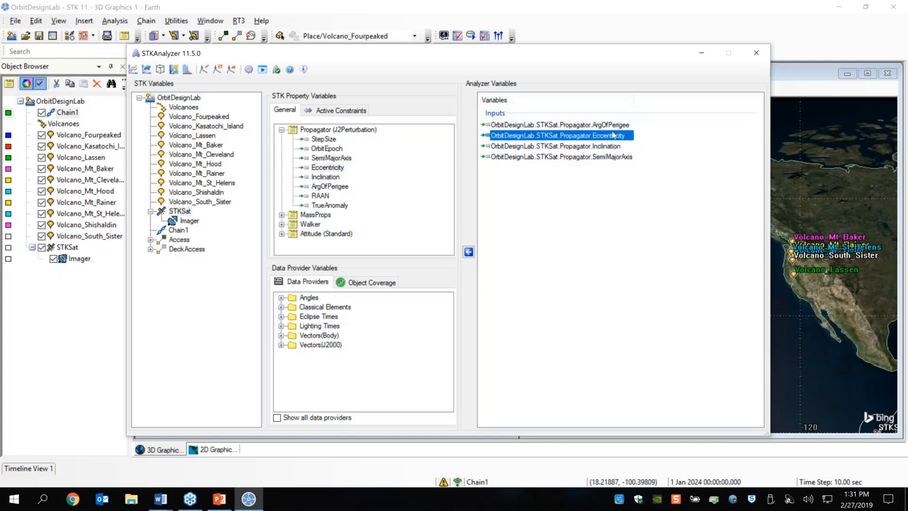
{"action": "left_click", "coordinate": [626, 125]}
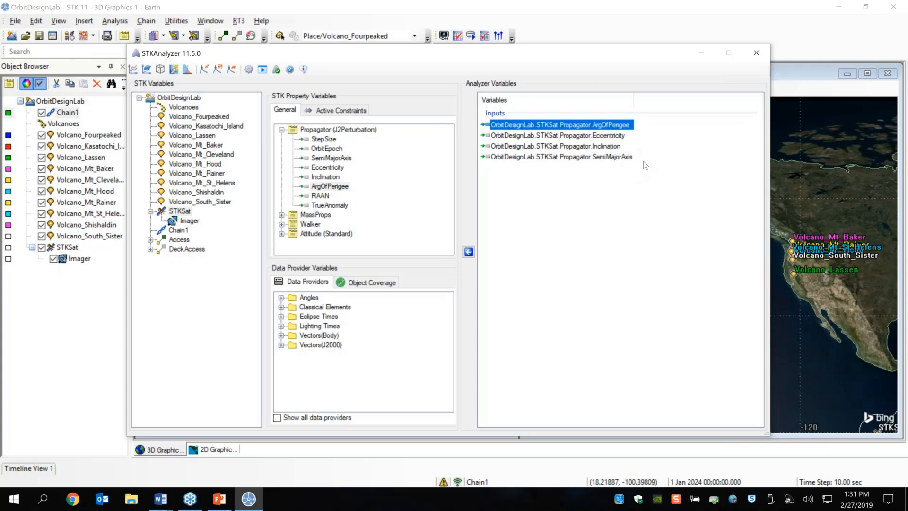
{"action": "left_click", "coordinate": [645, 165]}
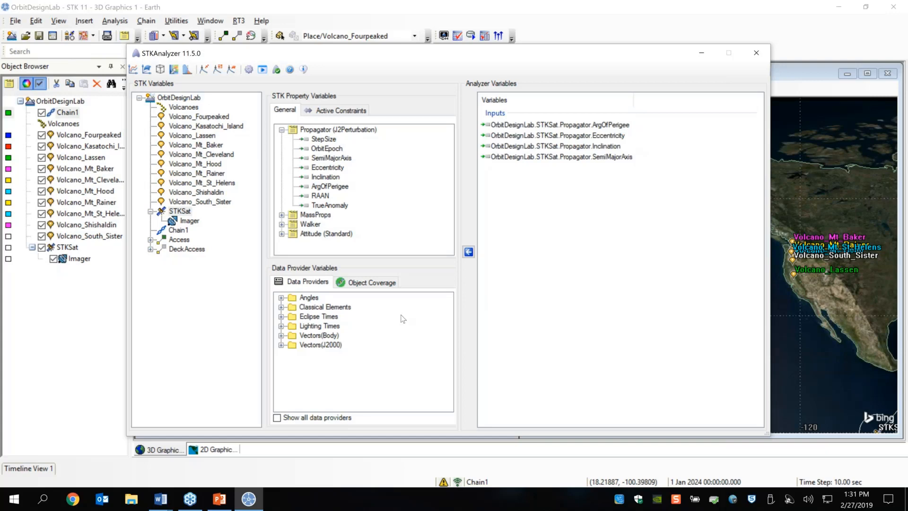
Show all data providers for Chain1 and add the sum of its Complete Access Duration as an output variable.
{"action": "left_click", "coordinate": [185, 231]}
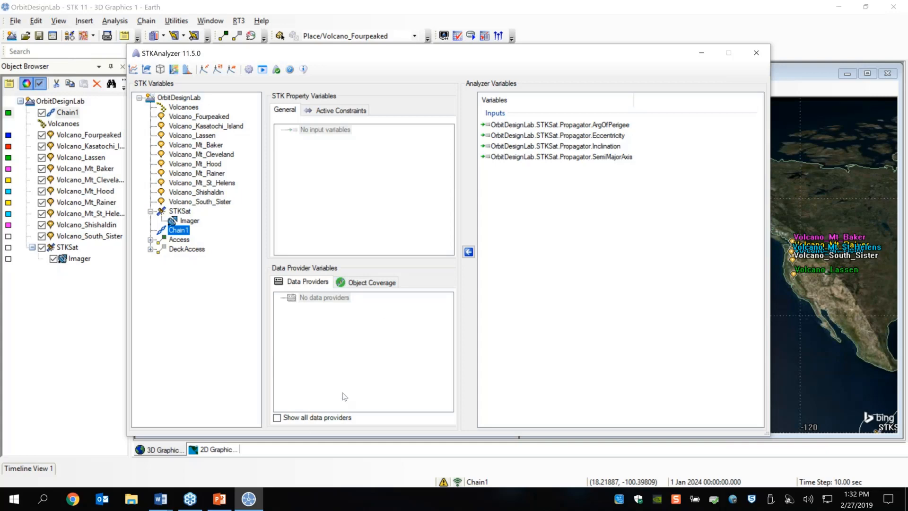
{"action": "left_click", "coordinate": [276, 418]}
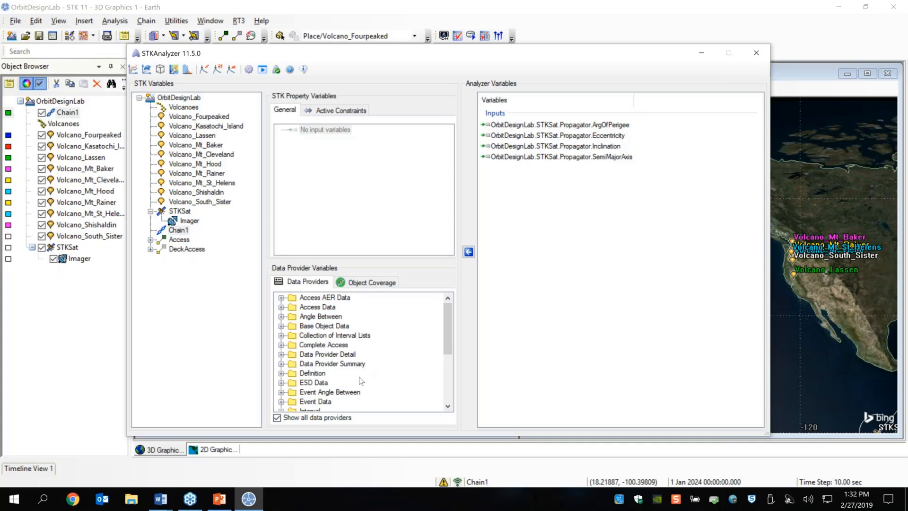
{"action": "left_click", "coordinate": [179, 230]}
{"action": "left_click", "coordinate": [320, 346]}
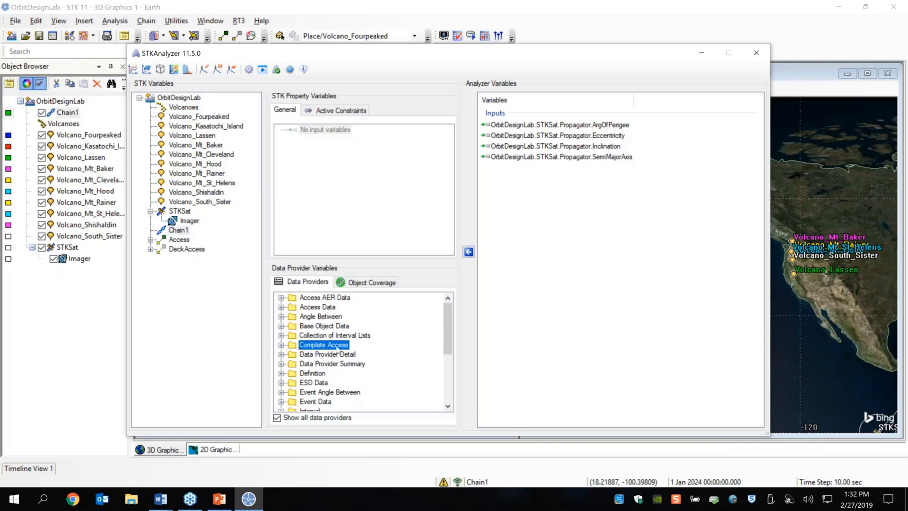
{"action": "left_click", "coordinate": [281, 345]}
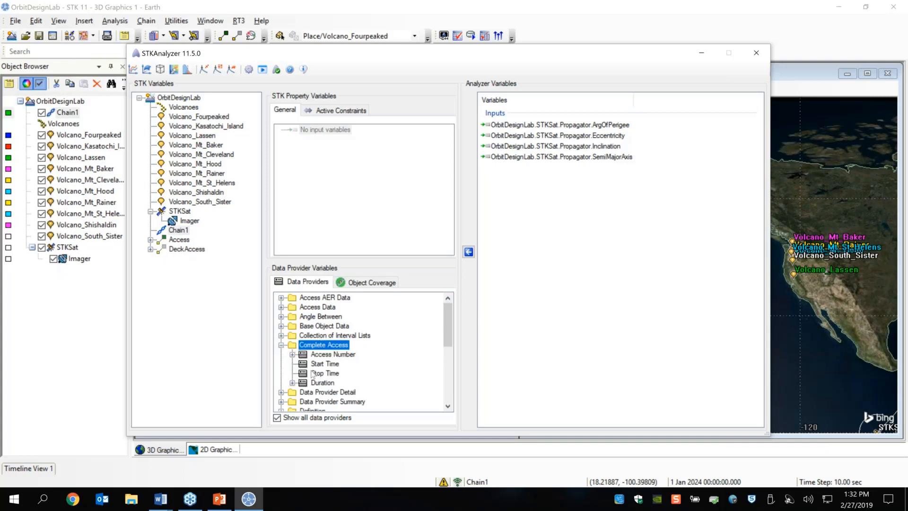
{"action": "scroll", "coordinate": [312, 376], "scroll_direction": "down", "scroll_amount": 2}
{"action": "scroll", "coordinate": [312, 375], "scroll_direction": "down", "scroll_amount": 2}
{"action": "scroll", "coordinate": [303, 355], "scroll_direction": "up", "scroll_amount": 2}
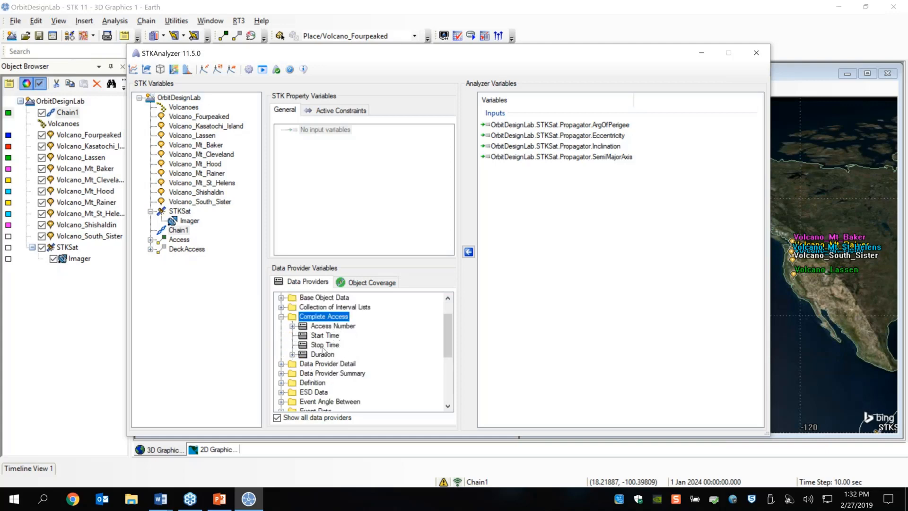
{"action": "left_click", "coordinate": [293, 354]}
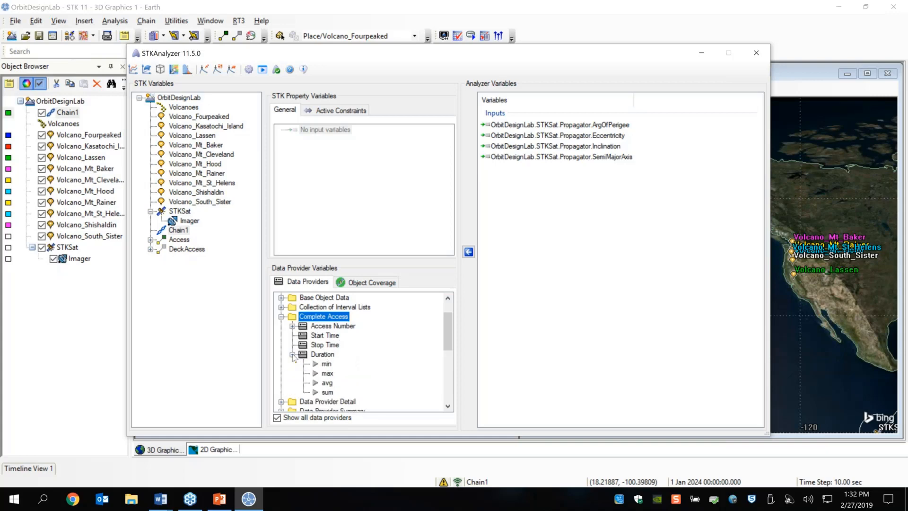
{"action": "left_click", "coordinate": [328, 394]}
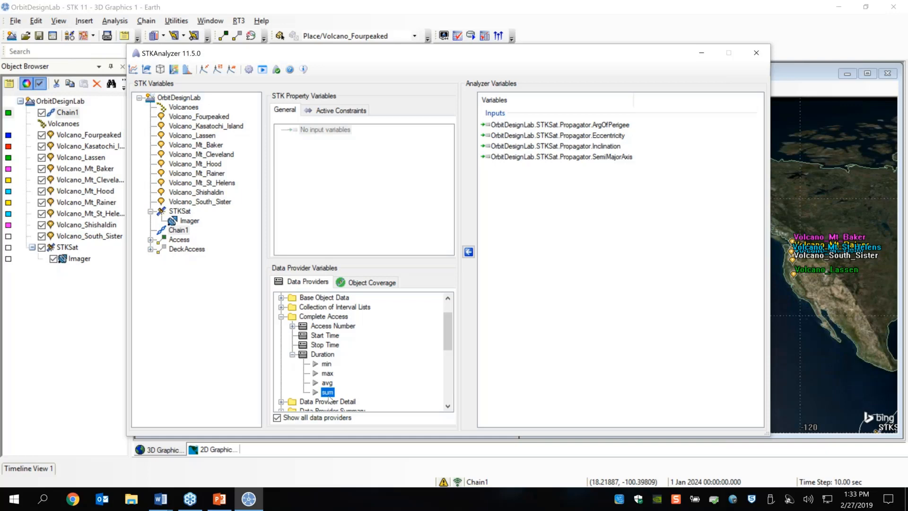
{"action": "double_click", "coordinate": [327, 392]}
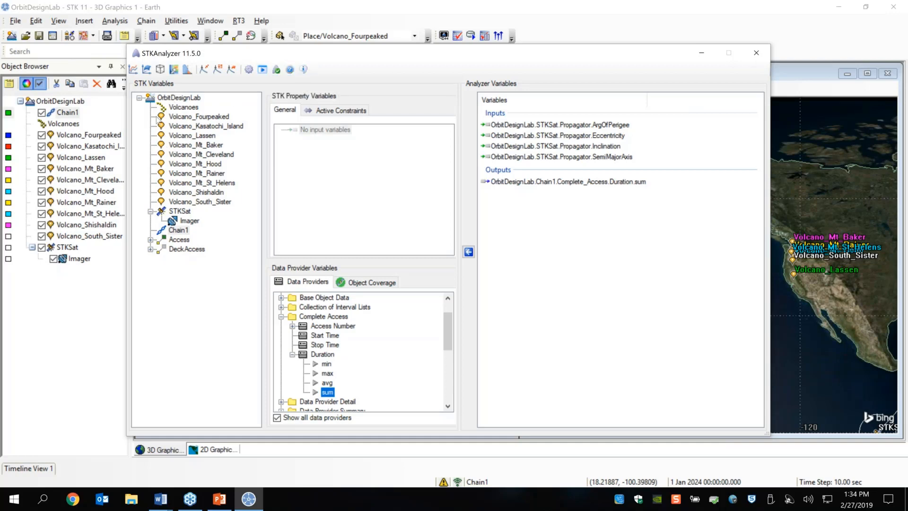
Open the DOE Tool and review the SemiMajorAxis, Inclination, Eccentricity and ArgOfPerigee input variables in its component tree.
{"action": "left_click", "coordinate": [163, 72]}
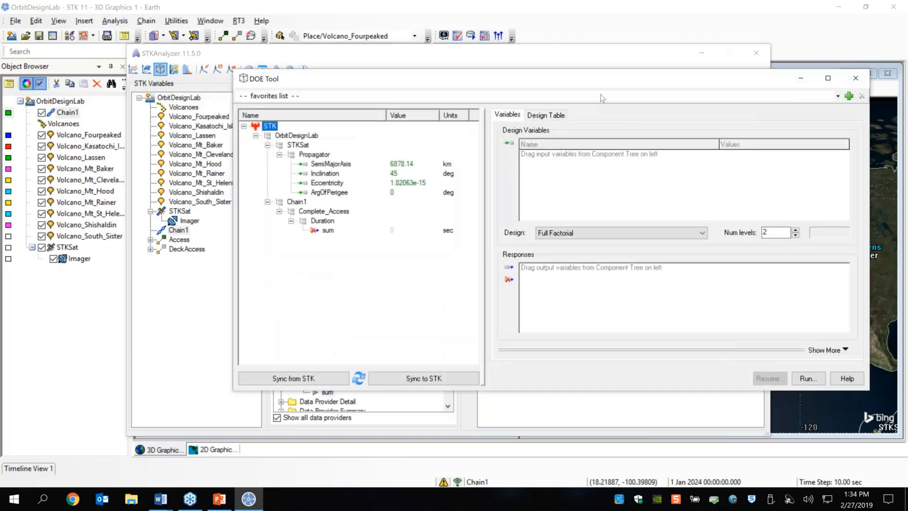
{"action": "left_click_drag", "start_coordinate": [695, 76], "coordinate": [597, 124]}
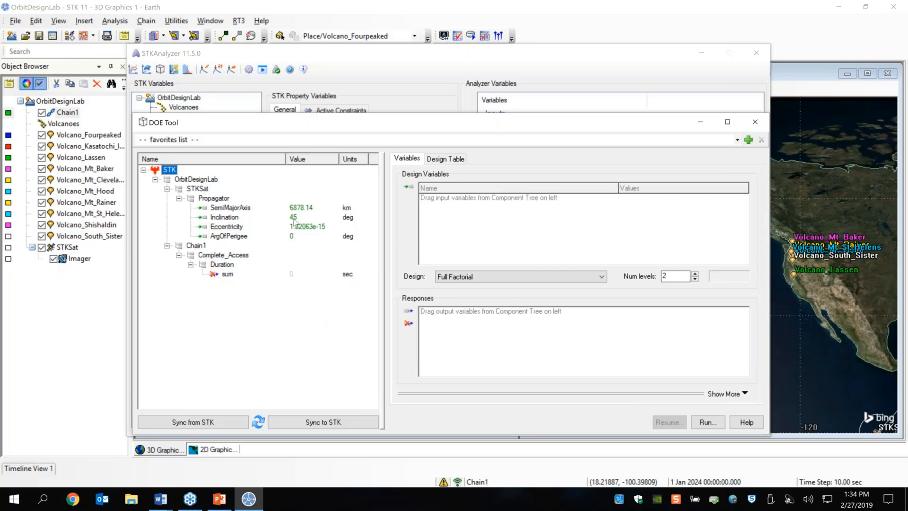
{"action": "left_click", "coordinate": [227, 209]}
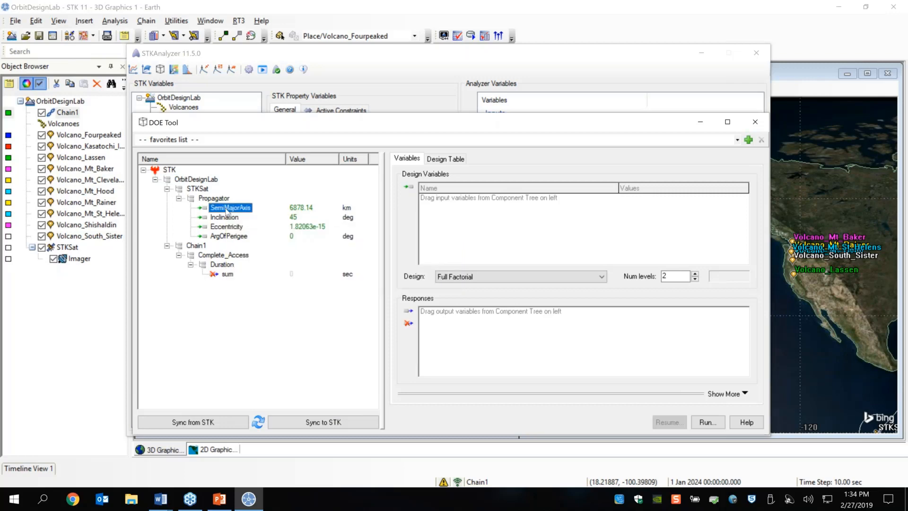
{"action": "left_click", "coordinate": [233, 218]}
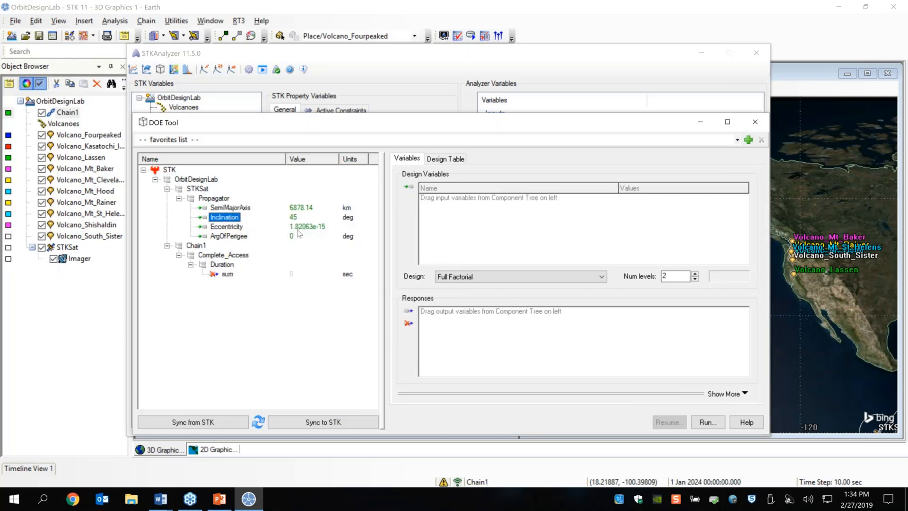
{"action": "left_click", "coordinate": [239, 229]}
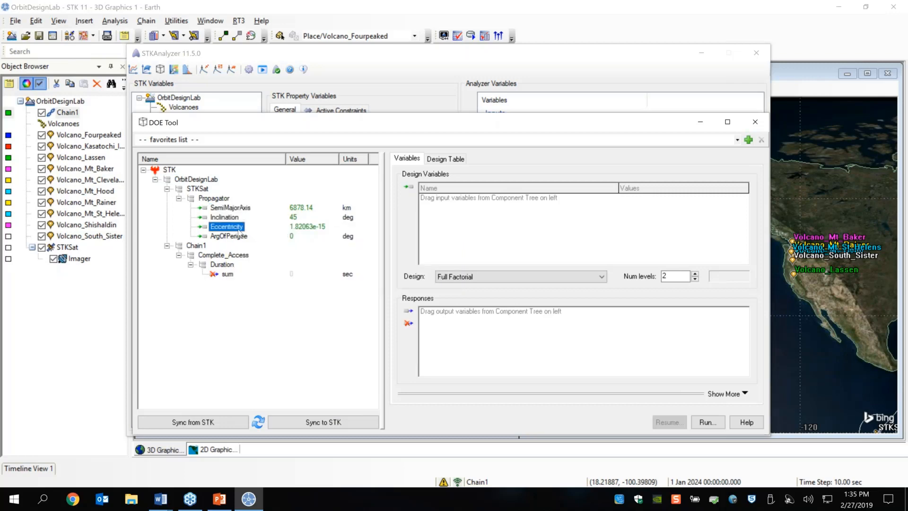
{"action": "left_click", "coordinate": [241, 236]}
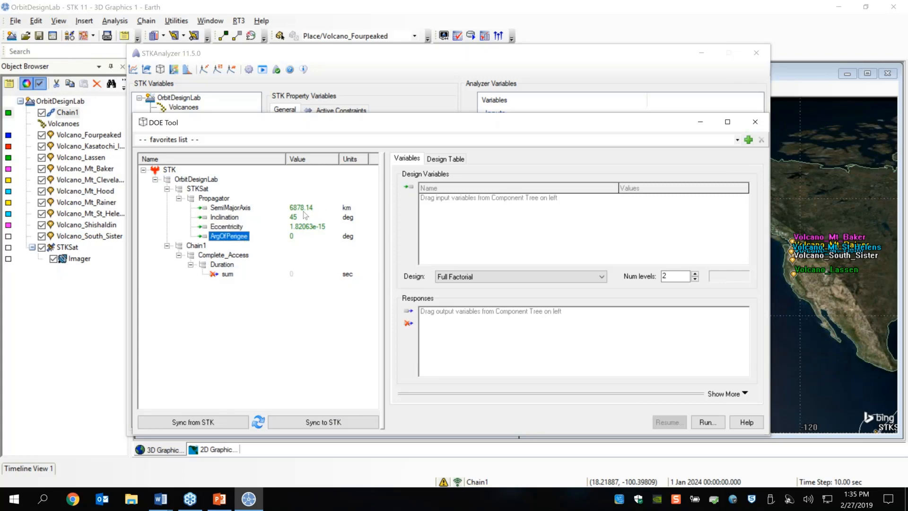
Set STKSat's Eccentricity to 0 in the DOE component tree and sync the values to STK.
{"action": "left_click", "coordinate": [235, 228]}
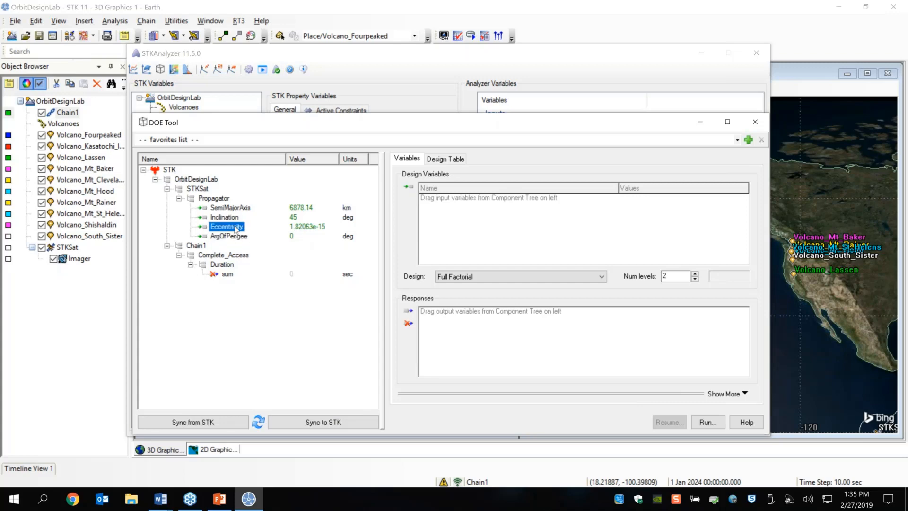
{"action": "left_click", "coordinate": [317, 227]}
{"action": "type", "text": "0"}
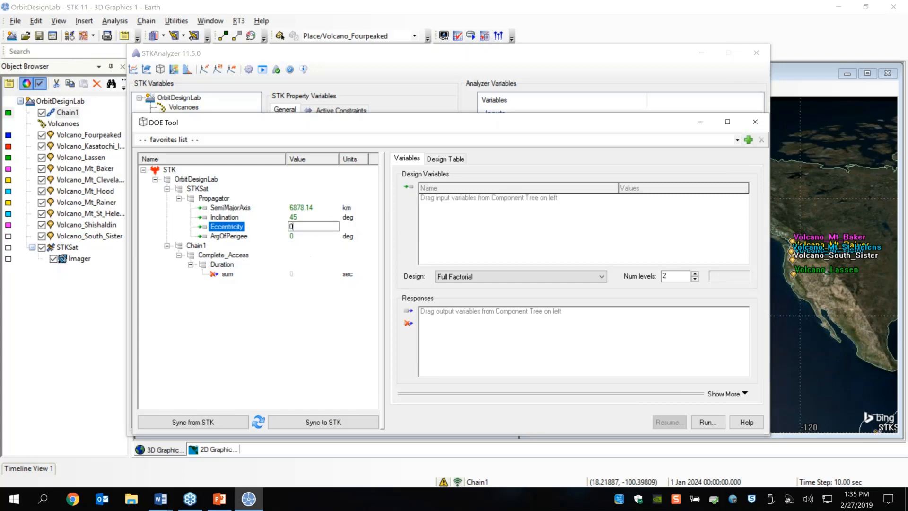
{"action": "left_click", "coordinate": [308, 273]}
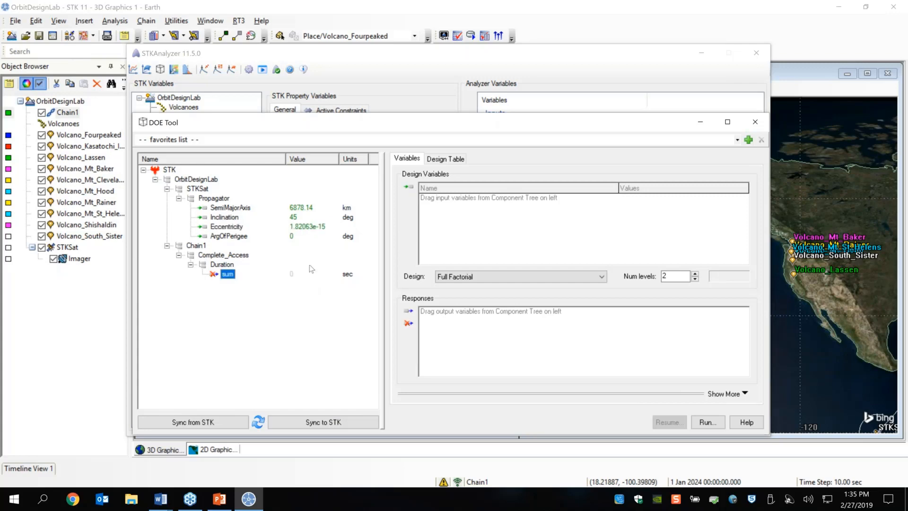
{"action": "left_click", "coordinate": [314, 227]}
{"action": "type", "text": "0"}
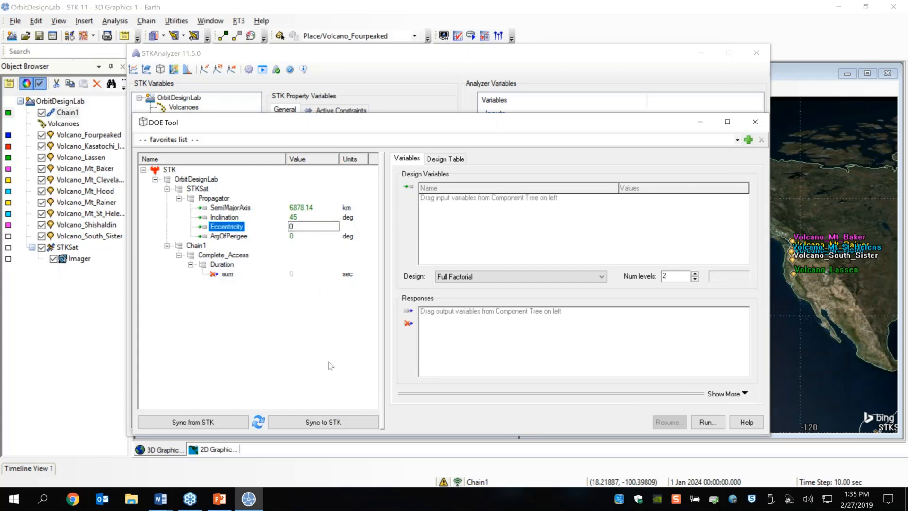
{"action": "left_click", "coordinate": [319, 427]}
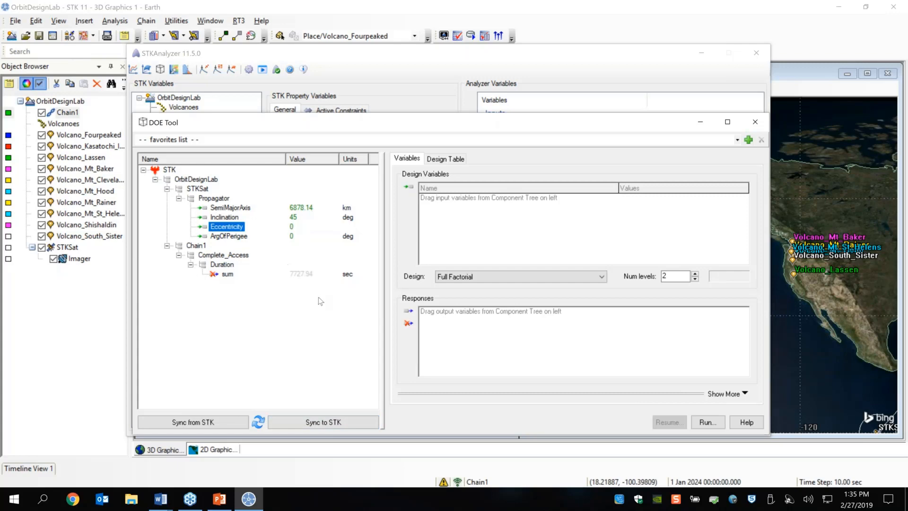
Add STKSat's SemiMajorAxis and Inclination as design variables of the DOE study.
{"action": "left_click", "coordinate": [293, 217]}
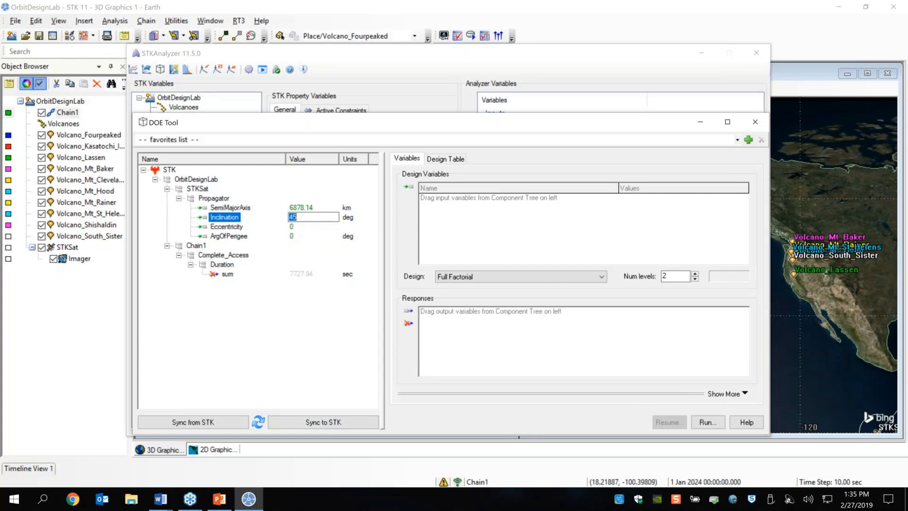
{"action": "left_click", "coordinate": [336, 393]}
{"action": "left_click_drag", "start_coordinate": [440, 61], "coordinate": [469, 63]}
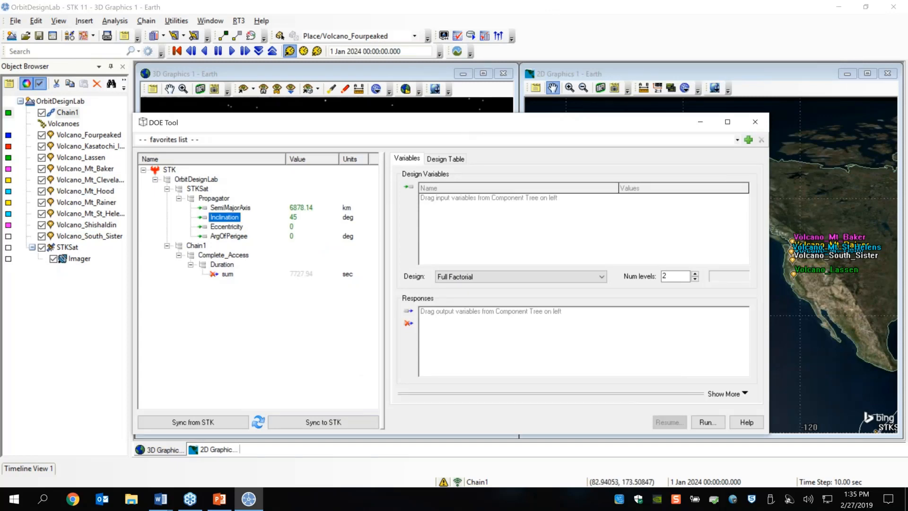
{"action": "left_click_drag", "start_coordinate": [470, 124], "coordinate": [489, 133]}
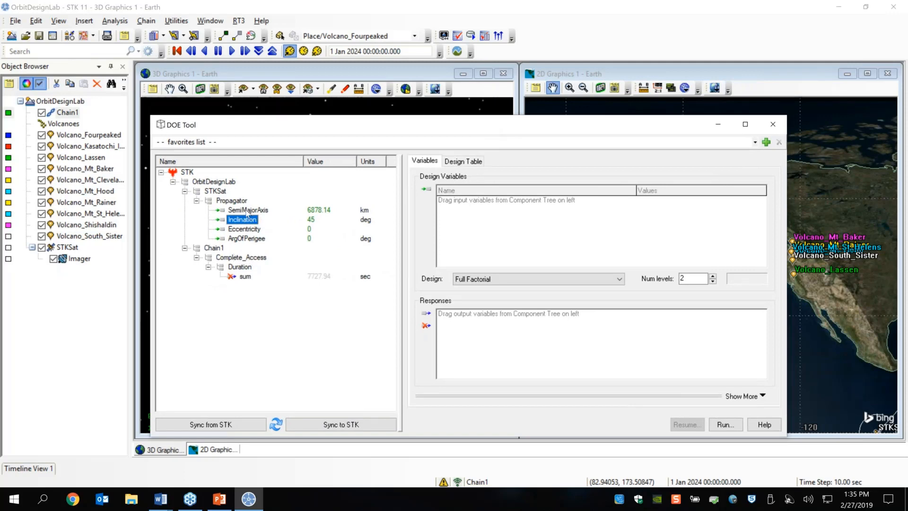
{"action": "mouse_move", "coordinate": [247, 214]}
{"action": "left_click_drag", "start_coordinate": [242, 210], "coordinate": [492, 216]}
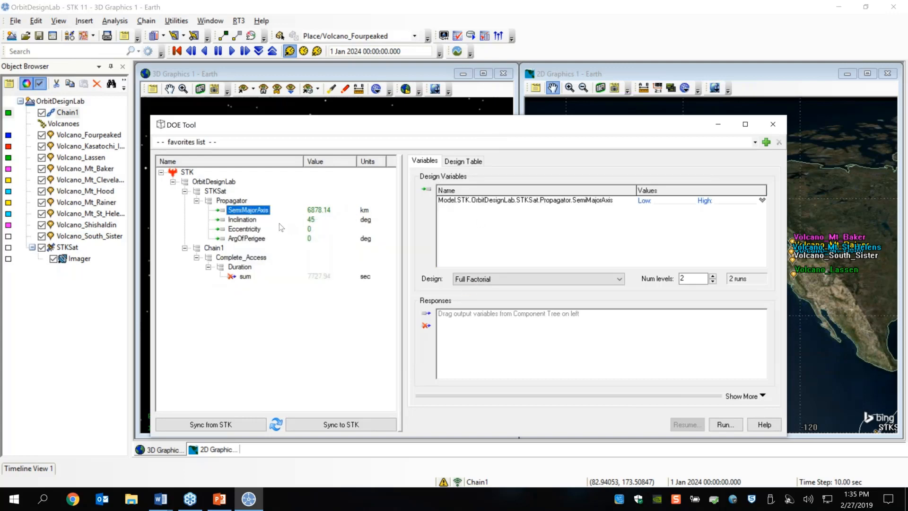
{"action": "left_click_drag", "start_coordinate": [243, 219], "coordinate": [508, 227]}
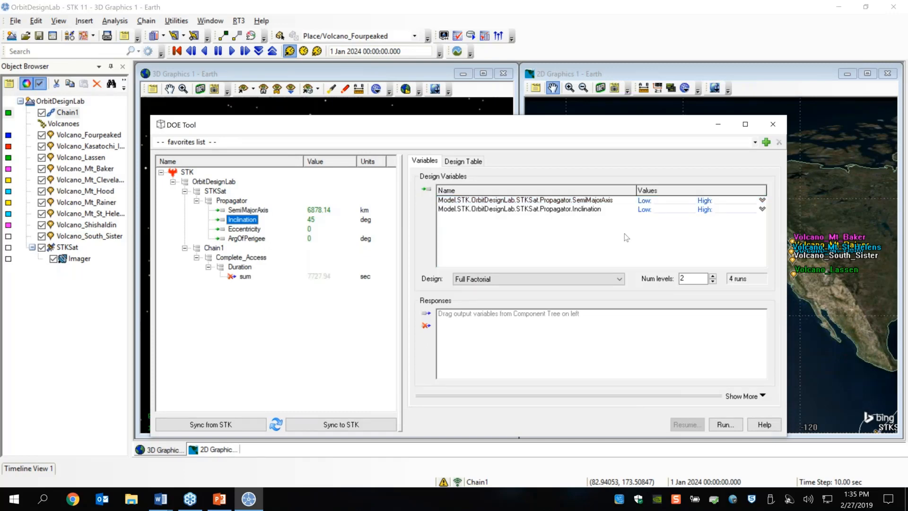
Switch both design variables to the value format with low, high and levels.
{"action": "left_click", "coordinate": [762, 201]}
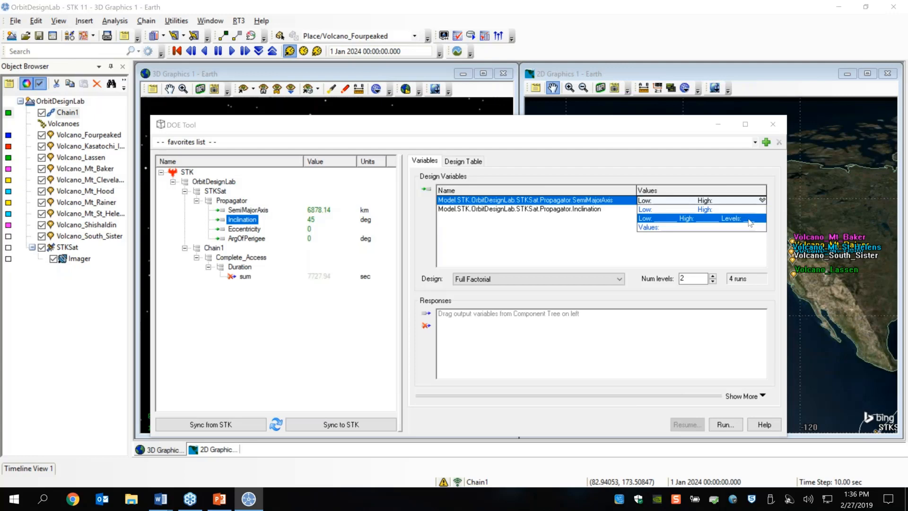
{"action": "left_click", "coordinate": [750, 219]}
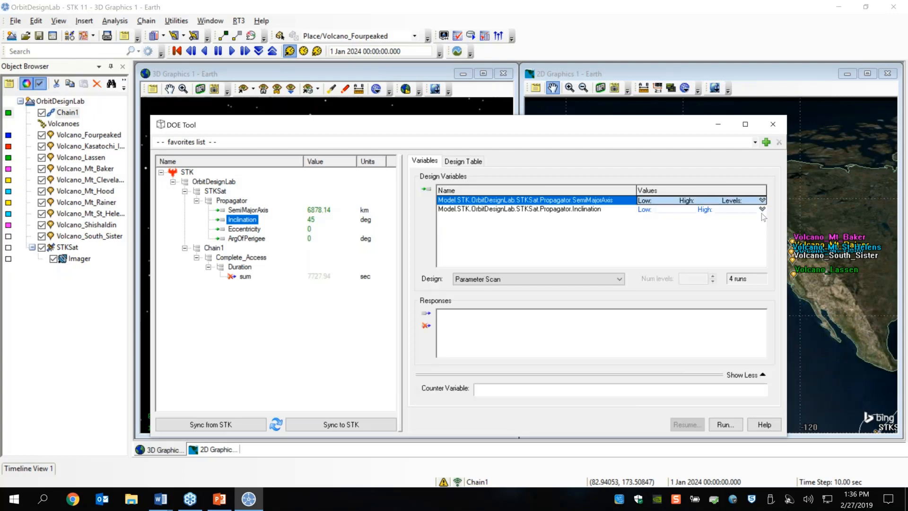
{"action": "left_click", "coordinate": [762, 209]}
{"action": "left_click", "coordinate": [749, 228]}
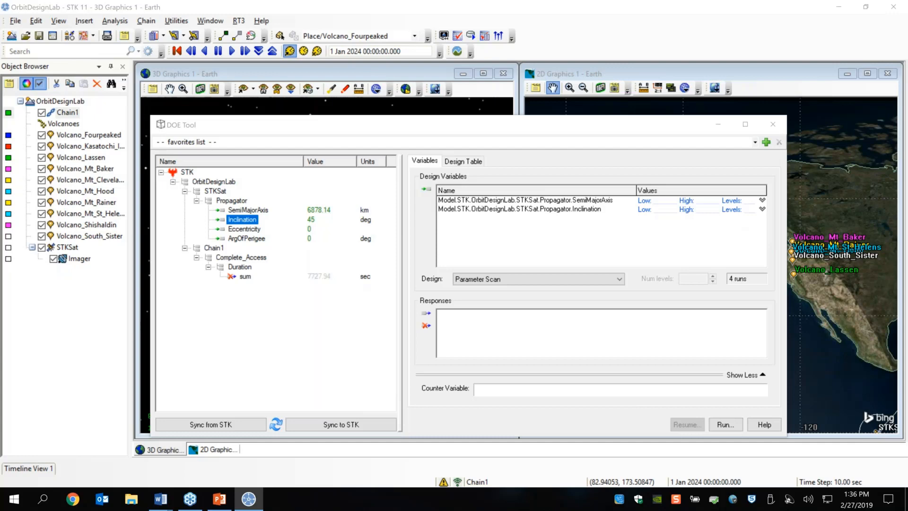
Set the SemiMajorAxis design variable to a low of 6628, a high of 6928 and 3 levels.
{"action": "left_click", "coordinate": [662, 202]}
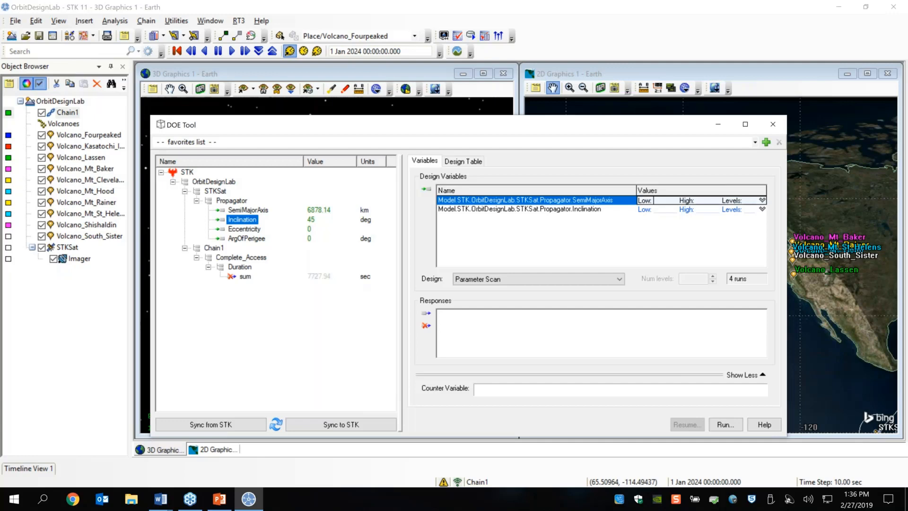
{"action": "type", "text": "6628"}
{"action": "left_click", "coordinate": [711, 200]}
{"action": "type", "text": "6928"}
{"action": "type", "text": "3"}
{"action": "key", "text": "Tab"}
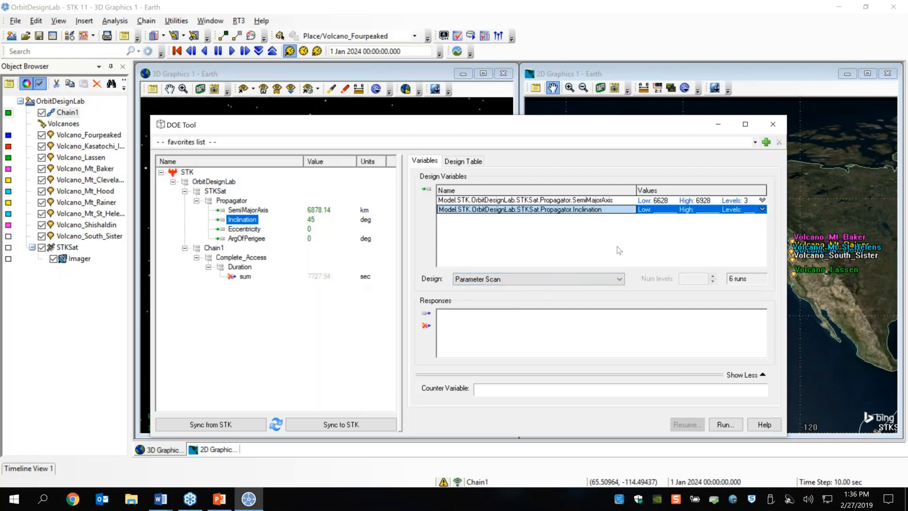
Set the Inclination design variable to a low of 0, a high of 90 and 10 levels.
{"action": "left_click", "coordinate": [663, 210]}
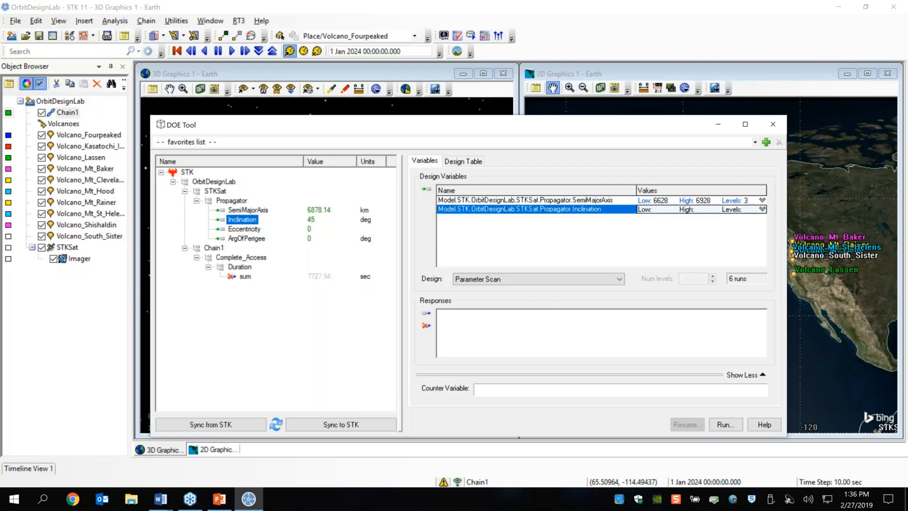
{"action": "type", "text": "090"}
{"action": "key", "text": "Tab"}
{"action": "type", "text": "10"}
{"action": "left_click", "coordinate": [658, 238]}
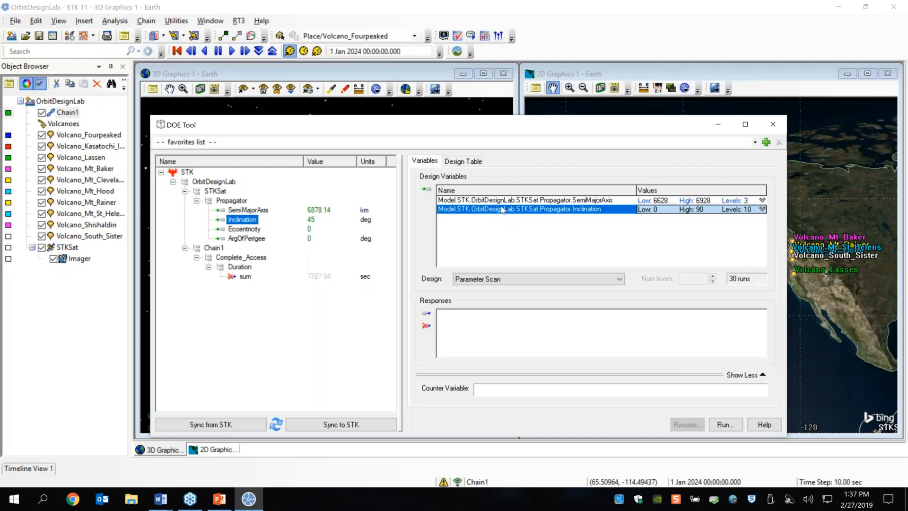
Review the SemiMajorAxis and Inclination combinations in the design table, and return to the variable definitions.
{"action": "left_click", "coordinate": [465, 162]}
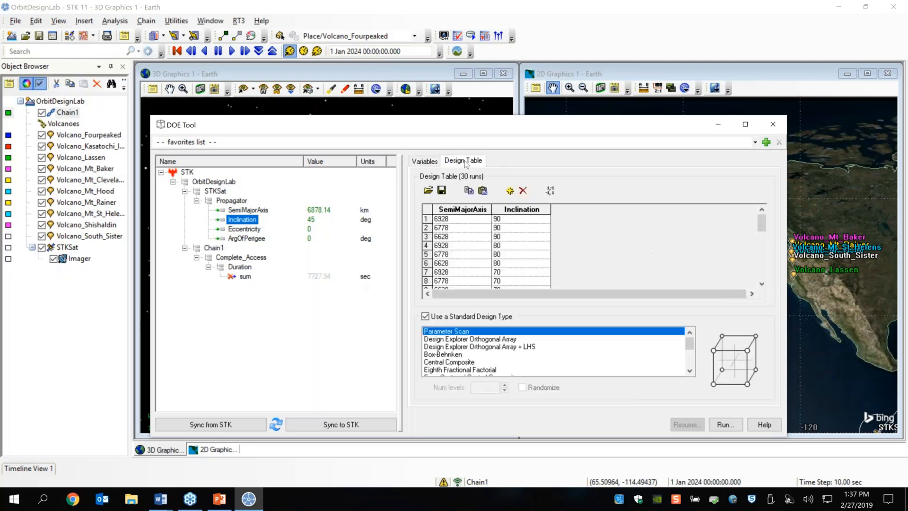
{"action": "scroll", "coordinate": [468, 244], "scroll_direction": "down", "scroll_amount": 7}
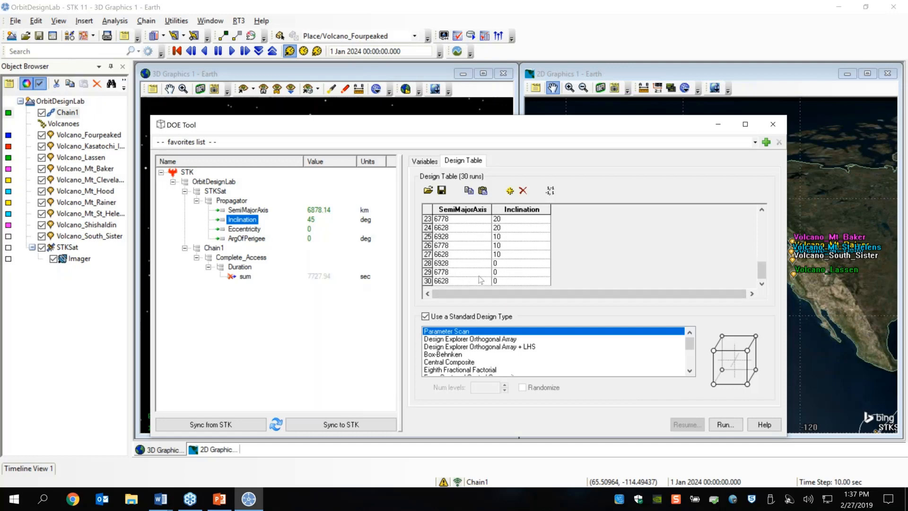
{"action": "scroll", "coordinate": [490, 251], "scroll_direction": "up", "scroll_amount": 8}
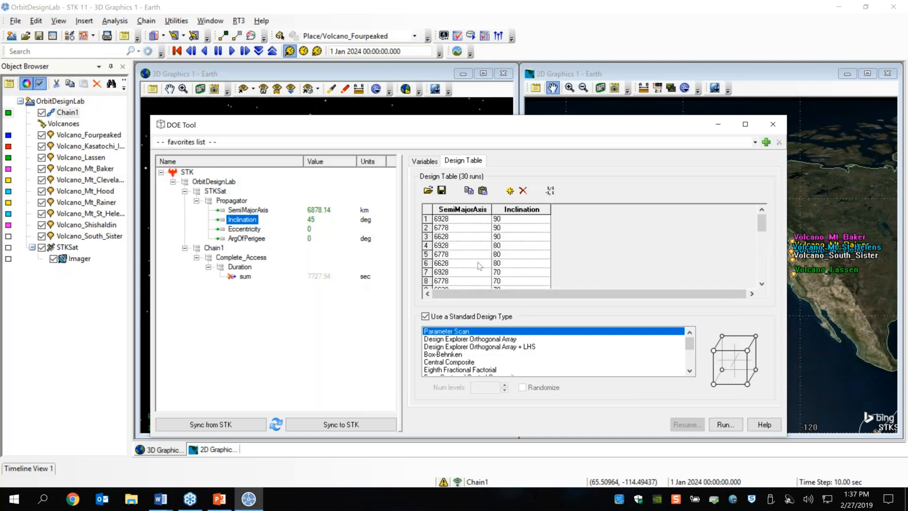
{"action": "left_click", "coordinate": [424, 161]}
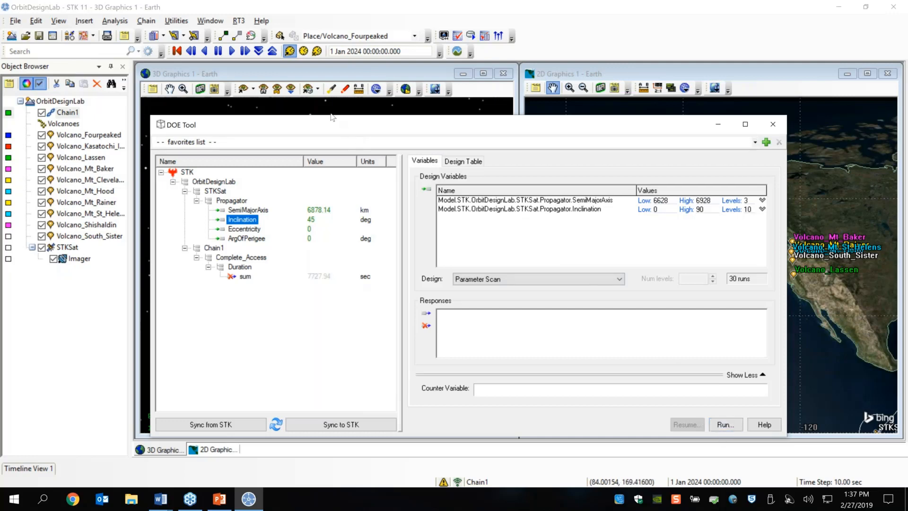
Examine STKSat's orbit and ground track relative to the volcano locations in the 3D and 2D graphics windows.
{"action": "left_click_drag", "start_coordinate": [325, 125], "coordinate": [290, 337]}
{"action": "scroll", "coordinate": [655, 249], "scroll_direction": "down", "scroll_amount": 1}
{"action": "scroll", "coordinate": [654, 249], "scroll_direction": "down", "scroll_amount": 3}
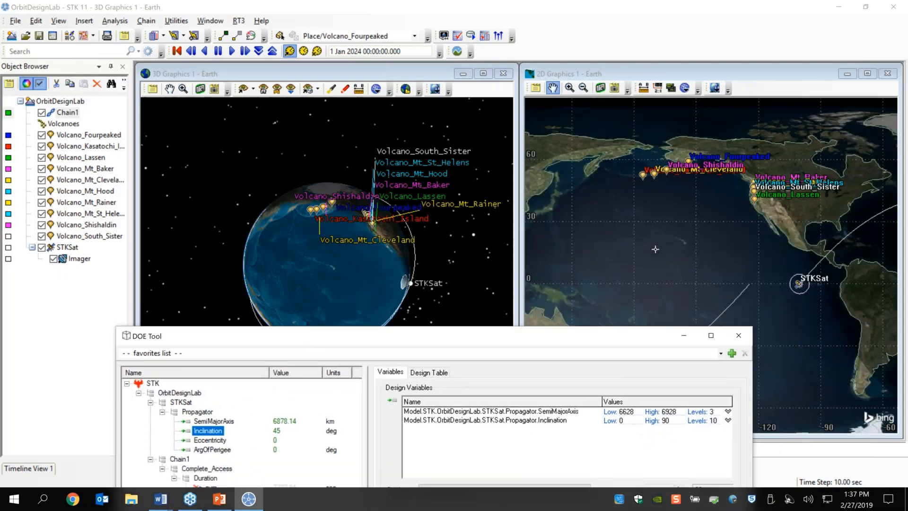
{"action": "left_click_drag", "start_coordinate": [685, 246], "coordinate": [624, 246]}
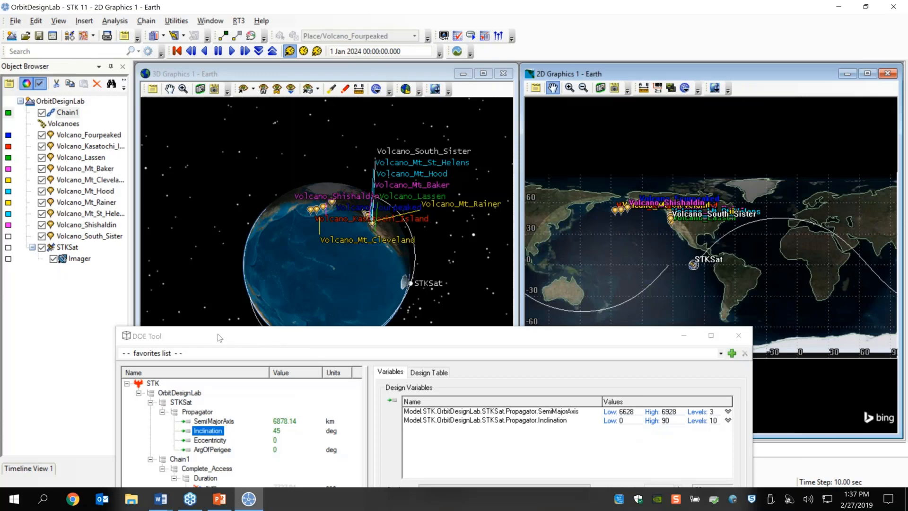
{"action": "left_click_drag", "start_coordinate": [220, 337], "coordinate": [196, 84]}
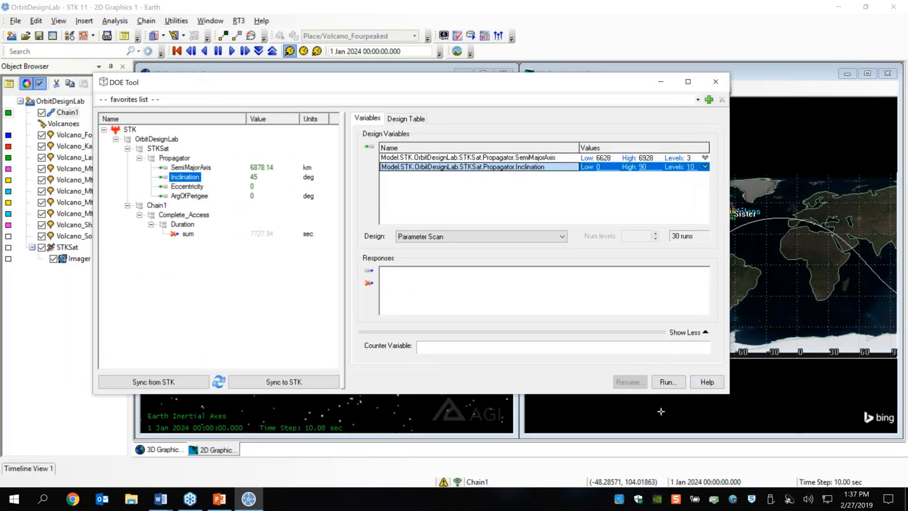
Add the sum of Chain1's Complete_Access Duration as the response and run the parameter scan.
{"action": "left_click", "coordinate": [668, 382]}
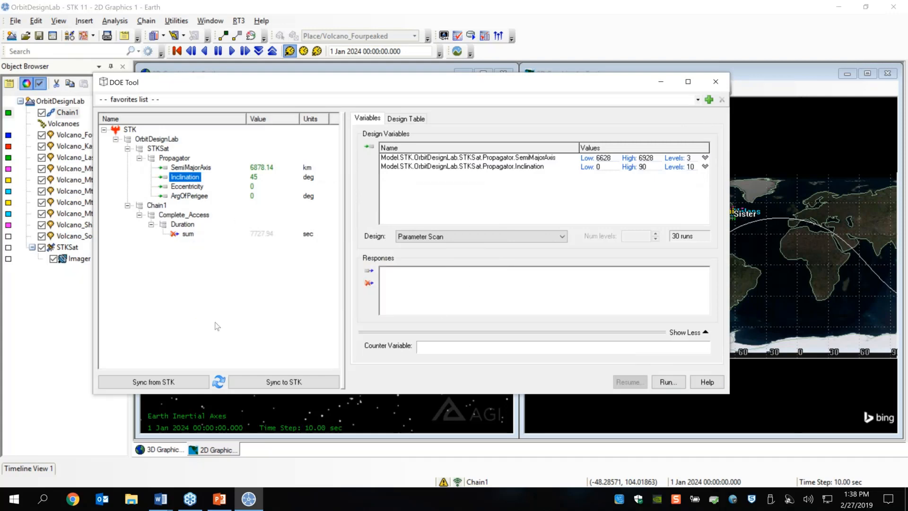
{"action": "left_click_drag", "start_coordinate": [188, 235], "coordinate": [190, 233]}
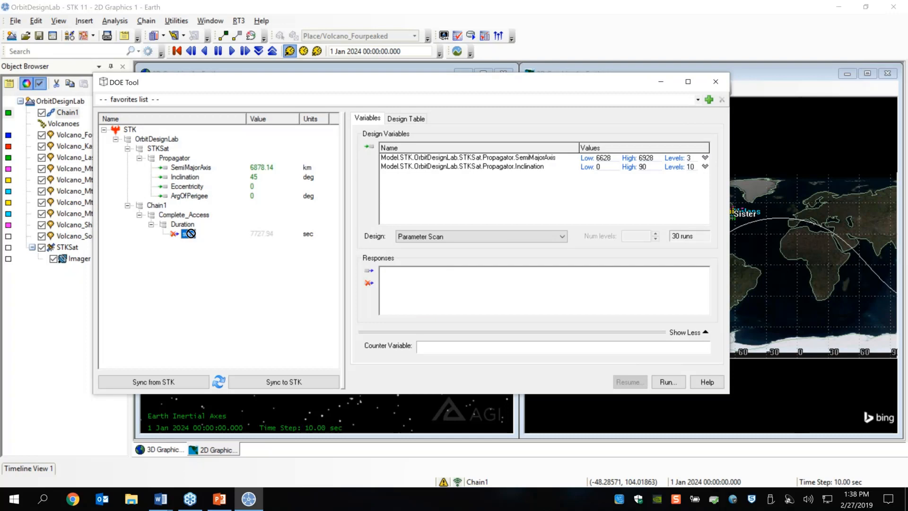
{"action": "left_click_drag", "start_coordinate": [191, 233], "coordinate": [360, 245]}
{"action": "left_click_drag", "start_coordinate": [184, 237], "coordinate": [449, 294]}
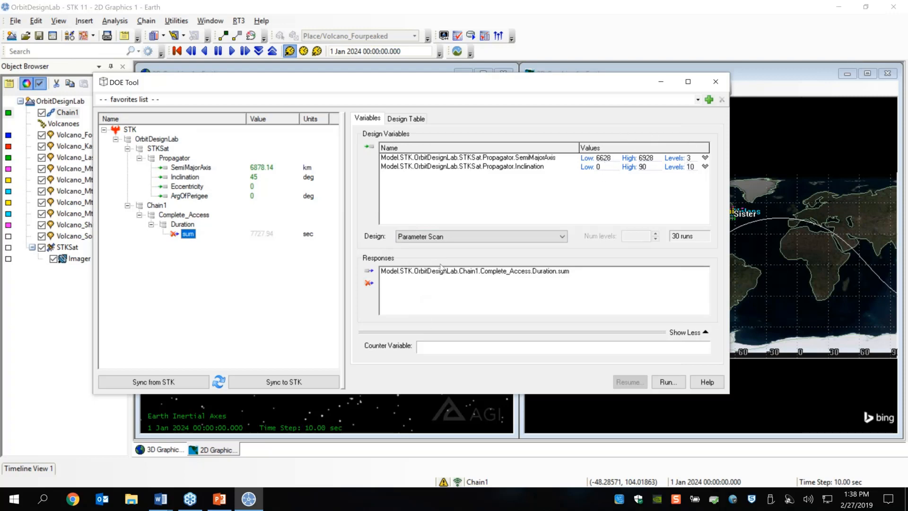
{"action": "left_click", "coordinate": [544, 274]}
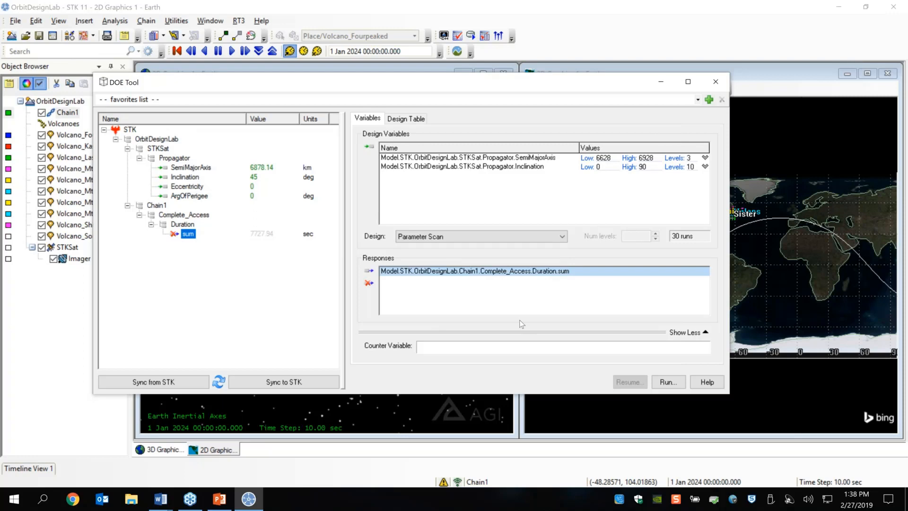
{"action": "left_click", "coordinate": [668, 381]}
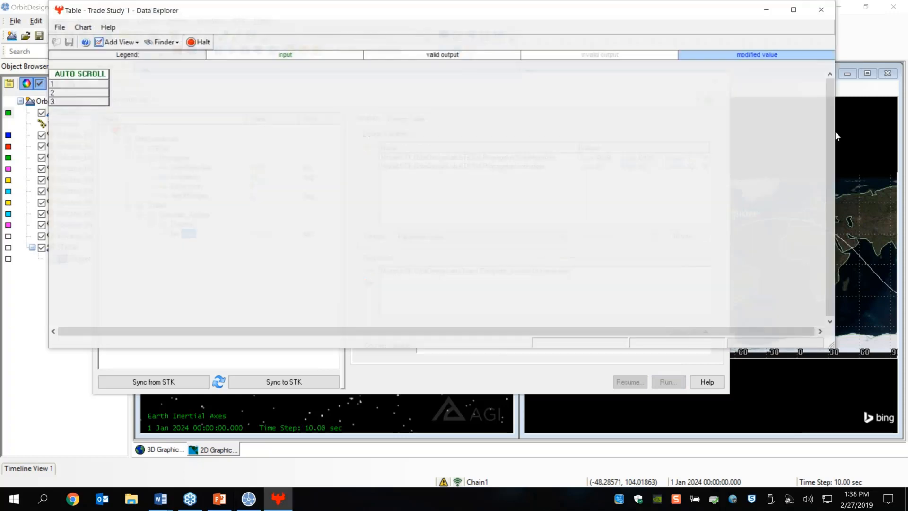
Review the access duration sums for all SemiMajorAxis and Inclination runs in the Trade Study 1 results table.
{"action": "left_click", "coordinate": [420, 374]}
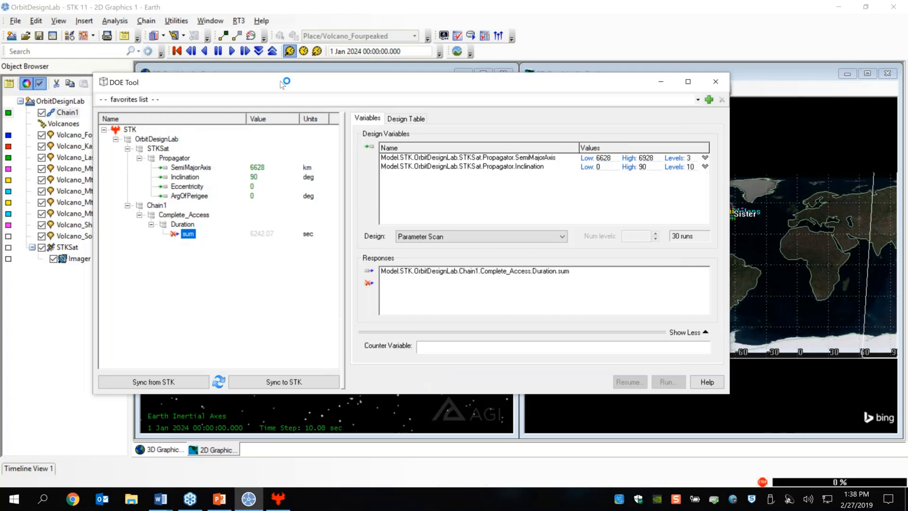
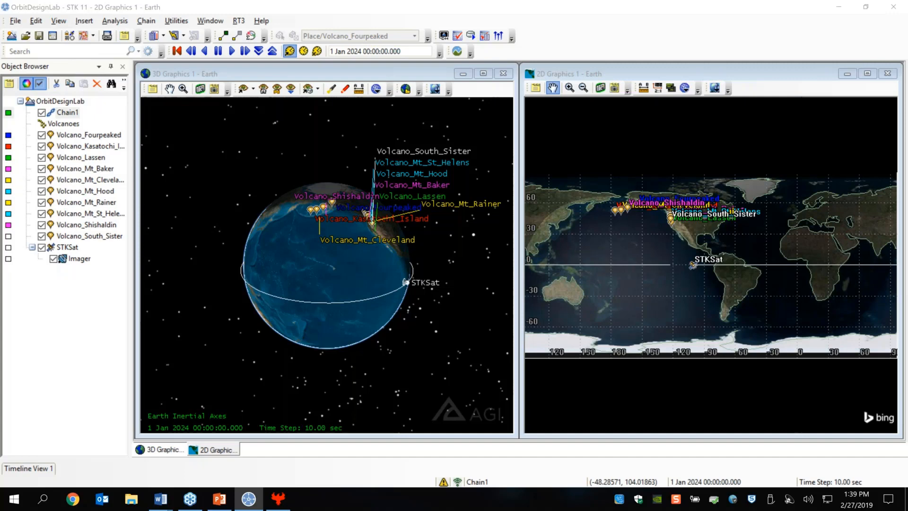
{"action": "left_click_drag", "start_coordinate": [907, 303], "coordinate": [650, 103]}
{"action": "left_click_drag", "start_coordinate": [587, 142], "coordinate": [490, 106]}
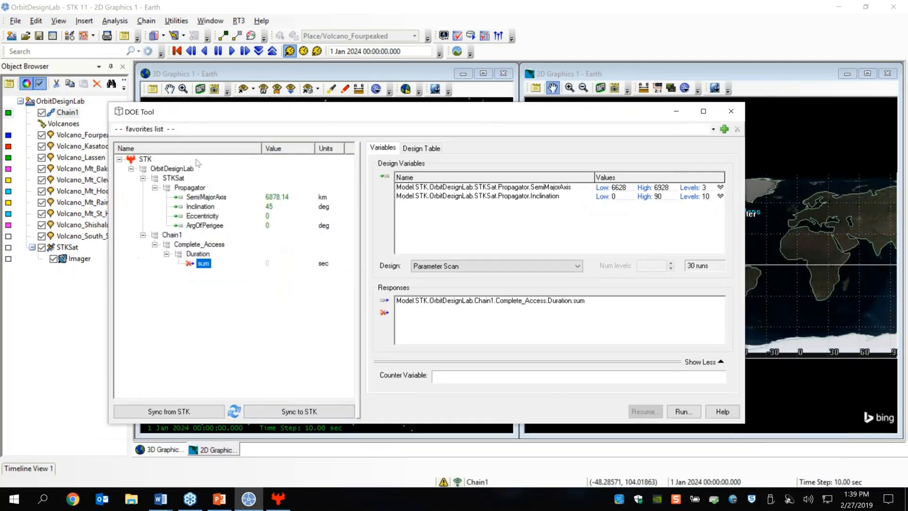
{"action": "left_click_drag", "start_coordinate": [237, 119], "coordinate": [907, 335]}
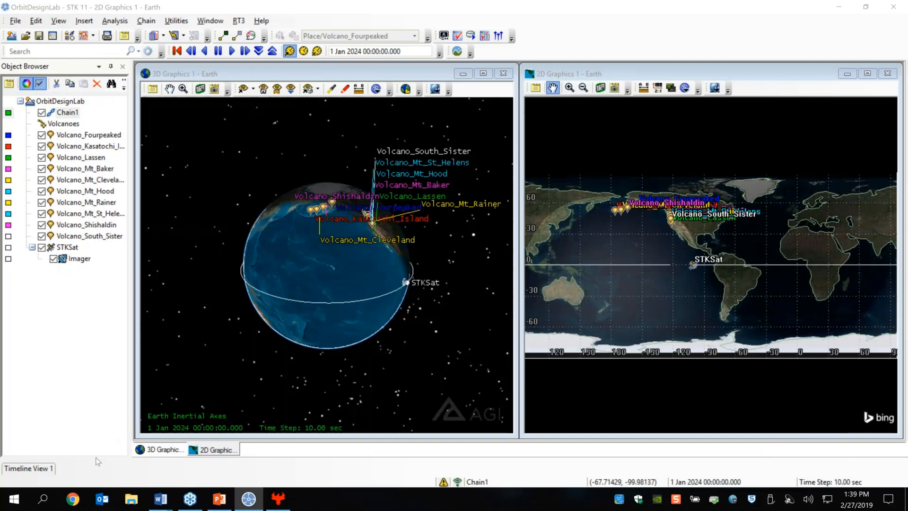
{"action": "left_click", "coordinate": [274, 501]}
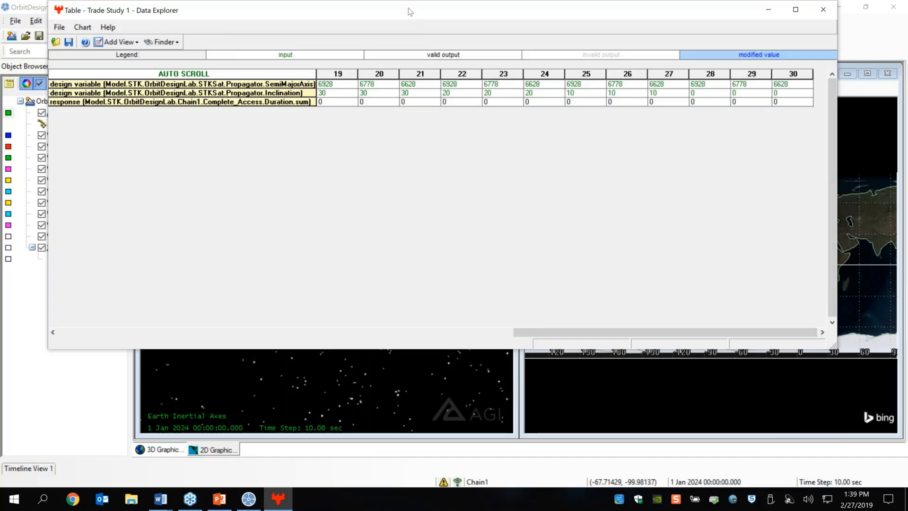
{"action": "left_click_drag", "start_coordinate": [410, 11], "coordinate": [388, 90]}
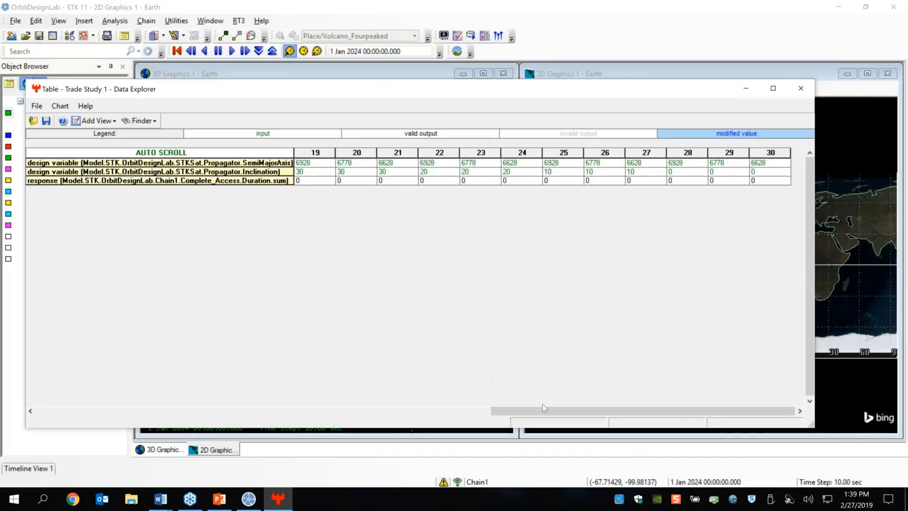
{"action": "left_click_drag", "start_coordinate": [543, 407], "coordinate": [28, 348]}
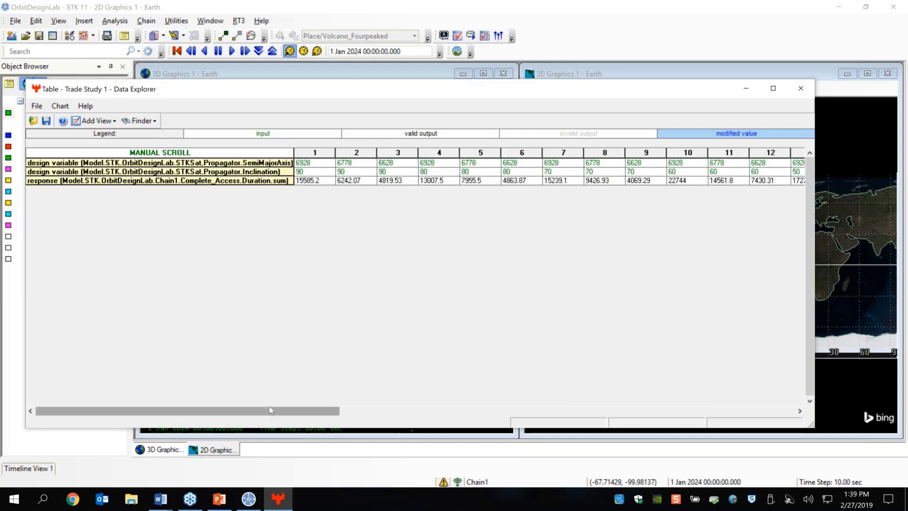
{"action": "left_click_drag", "start_coordinate": [268, 407], "coordinate": [656, 408]}
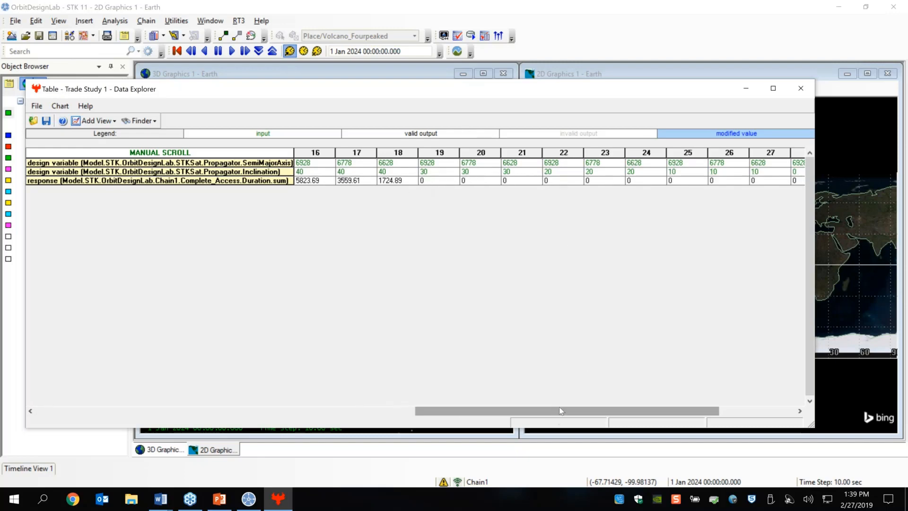
{"action": "left_click_drag", "start_coordinate": [578, 414], "coordinate": [157, 412]}
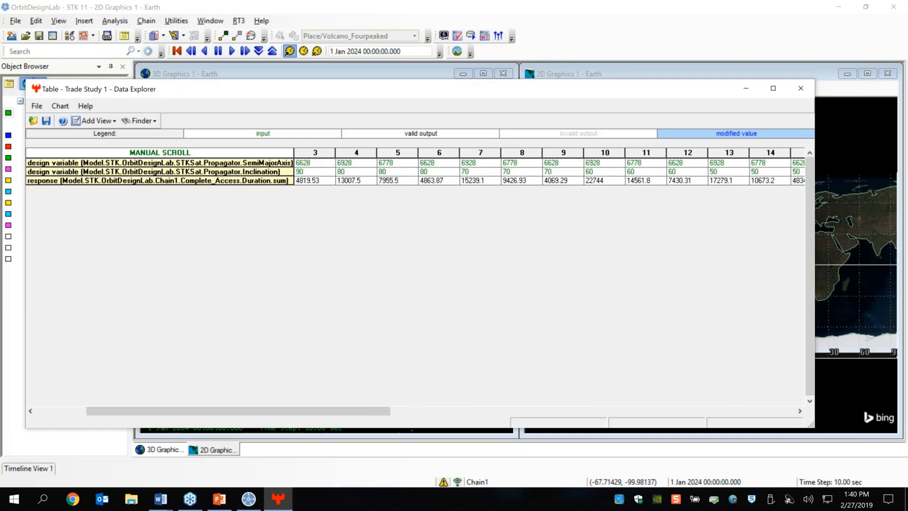
Add a 3D scatter plot of sum versus Inclination and SemiMajorAxis, examine it from several angles, and move it aside.
{"action": "left_click", "coordinate": [102, 122]}
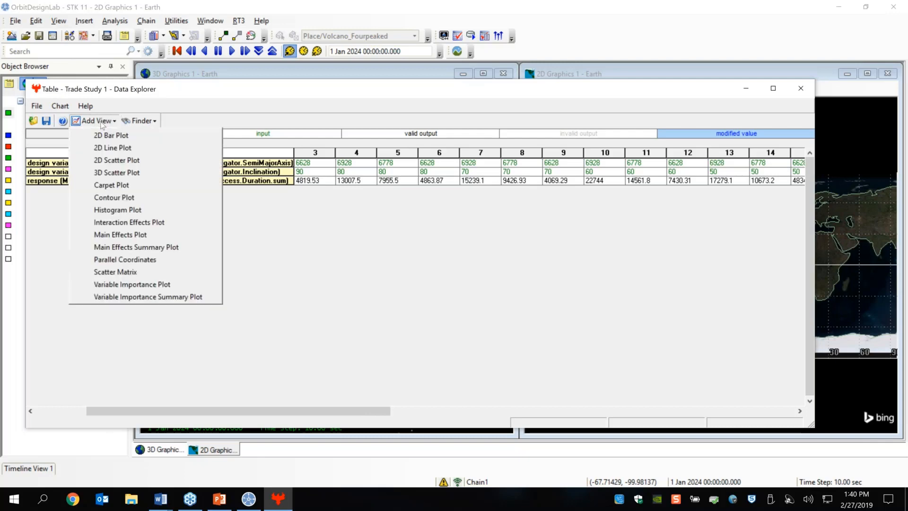
{"action": "left_click", "coordinate": [141, 172]}
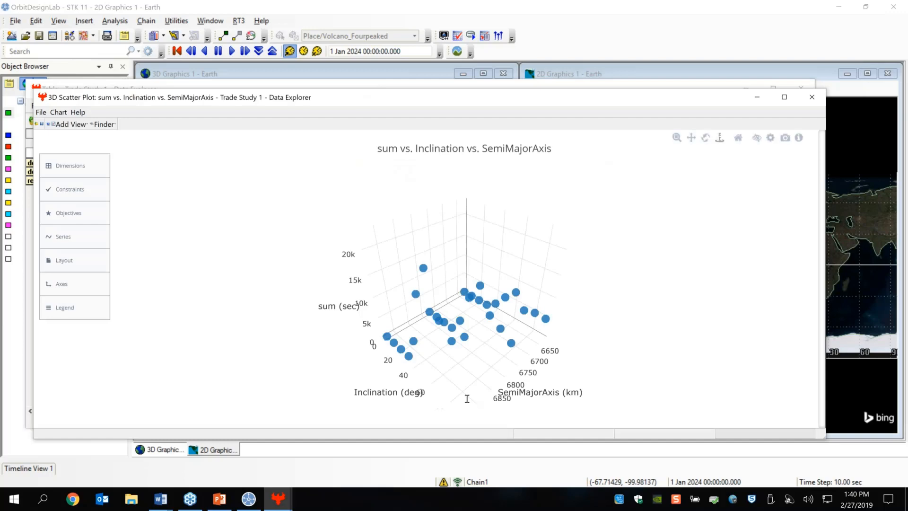
{"action": "left_click_drag", "start_coordinate": [465, 397], "coordinate": [473, 364]}
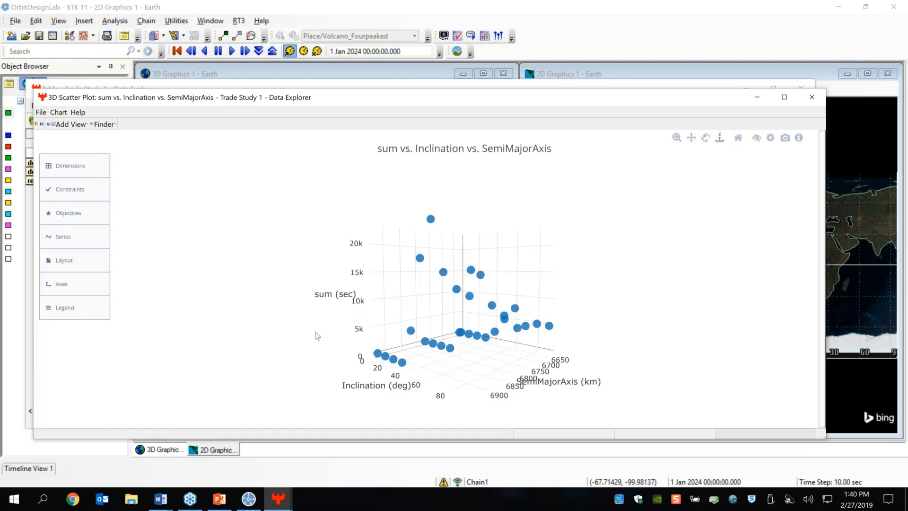
{"action": "left_click_drag", "start_coordinate": [318, 336], "coordinate": [251, 337]}
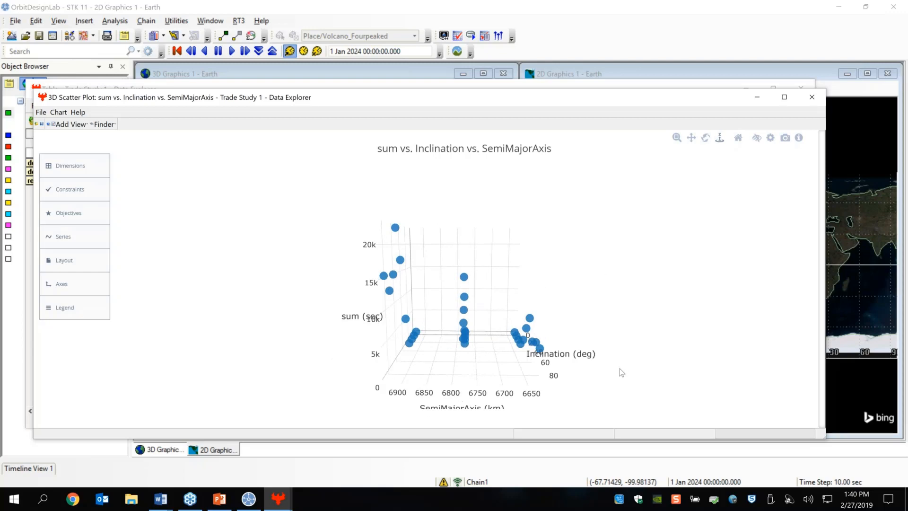
{"action": "left_click_drag", "start_coordinate": [621, 372], "coordinate": [600, 371]}
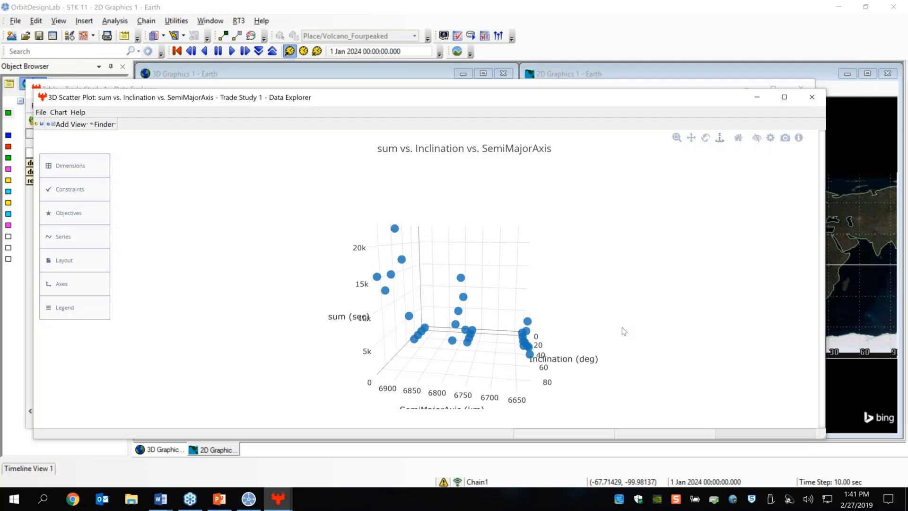
{"action": "left_click_drag", "start_coordinate": [622, 327], "coordinate": [523, 332]}
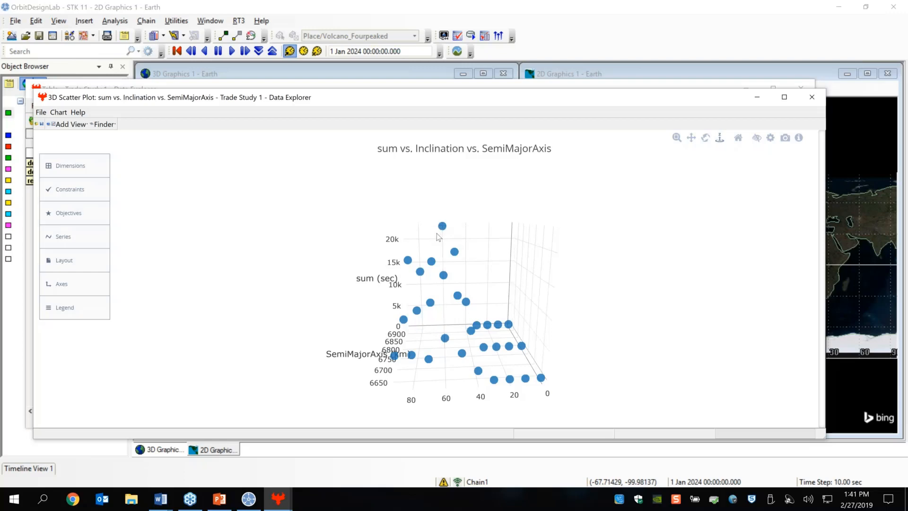
{"action": "mouse_move", "coordinate": [541, 399]}
{"action": "left_mouse_down"}
{"action": "mouse_move", "coordinate": [548, 389]}
{"action": "mouse_move", "coordinate": [523, 392]}
{"action": "mouse_move", "coordinate": [547, 397]}
{"action": "mouse_move", "coordinate": [537, 378]}
{"action": "mouse_move", "coordinate": [540, 409]}
{"action": "left_mouse_up"}
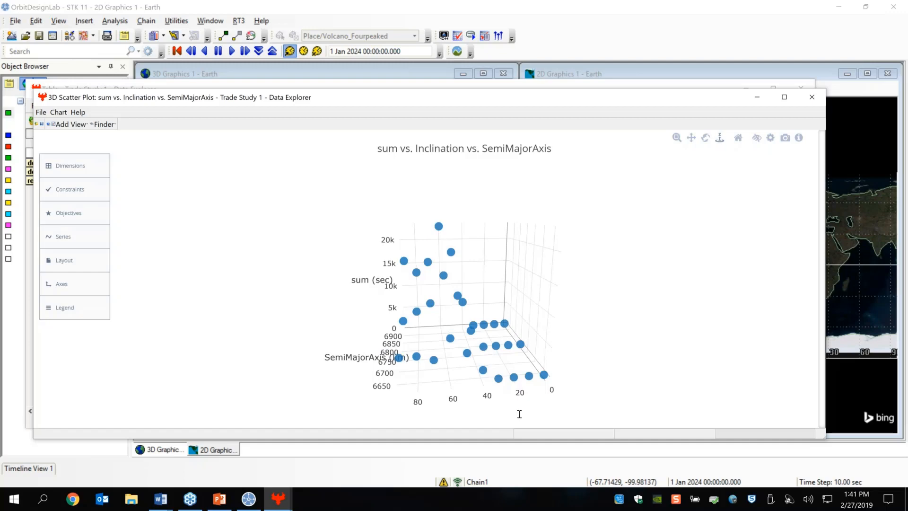
{"action": "mouse_move", "coordinate": [555, 407]}
{"action": "left_mouse_down"}
{"action": "mouse_move", "coordinate": [537, 405]}
{"action": "mouse_move", "coordinate": [550, 405]}
{"action": "left_mouse_up"}
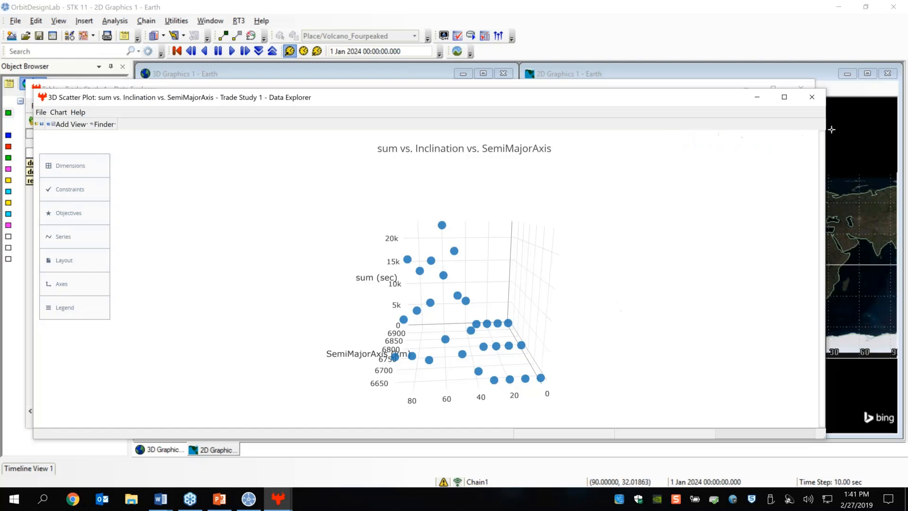
{"action": "left_click_drag", "start_coordinate": [645, 97], "coordinate": [907, 101]}
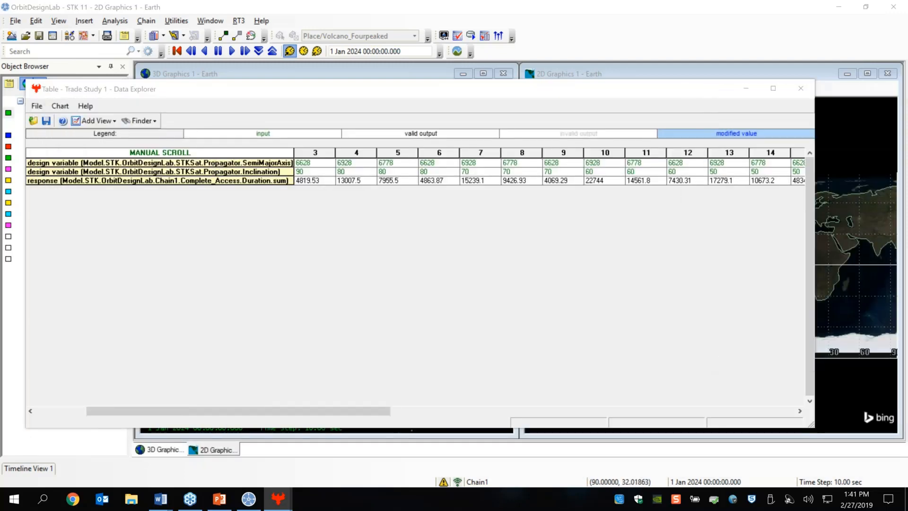
Save the study as Trade Study 1.tstudy in the Small_Sat_Orbit_Design folder under Documents, STK 11 (x64).
{"action": "left_click", "coordinate": [47, 122]}
{"action": "left_click", "coordinate": [47, 121]}
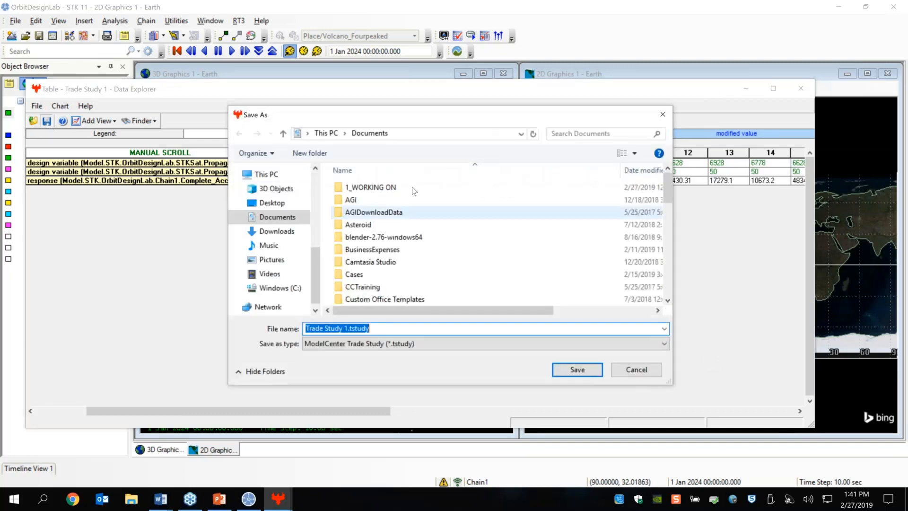
{"action": "scroll", "coordinate": [384, 283], "scroll_direction": "down", "scroll_amount": 2}
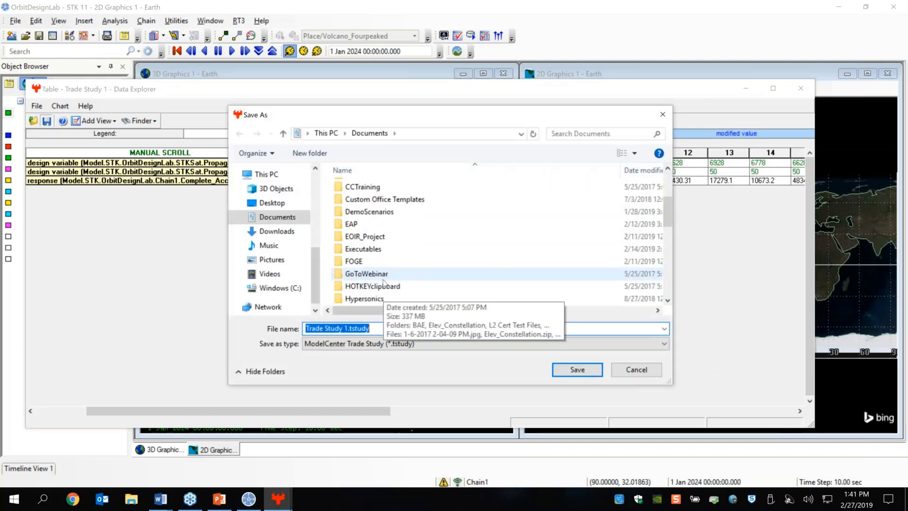
{"action": "scroll", "coordinate": [384, 283], "scroll_direction": "down", "scroll_amount": 4}
{"action": "double_click", "coordinate": [377, 236]}
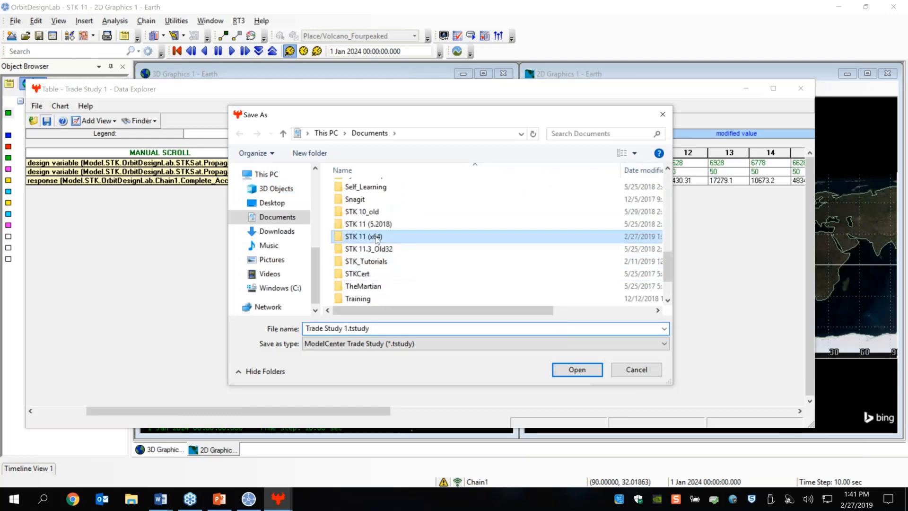
{"action": "scroll", "coordinate": [392, 256], "scroll_direction": "down", "scroll_amount": 4}
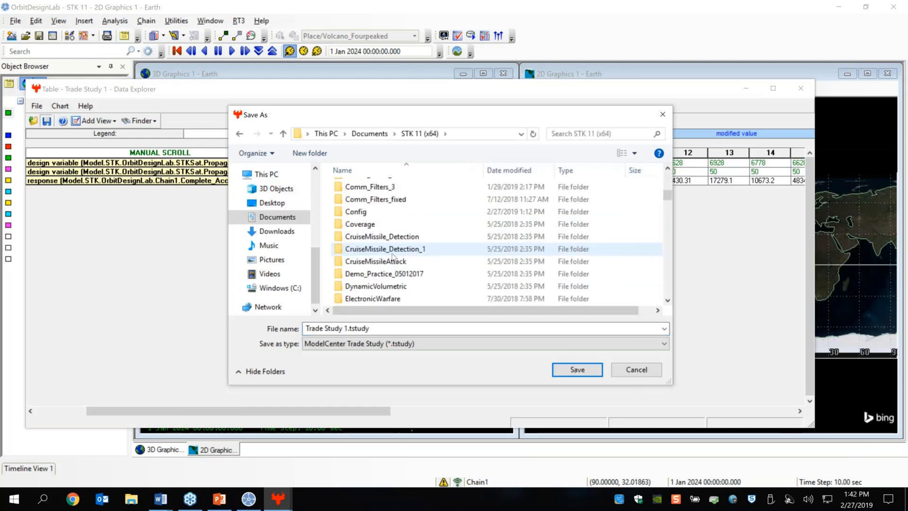
{"action": "scroll", "coordinate": [392, 257], "scroll_direction": "down", "scroll_amount": 12}
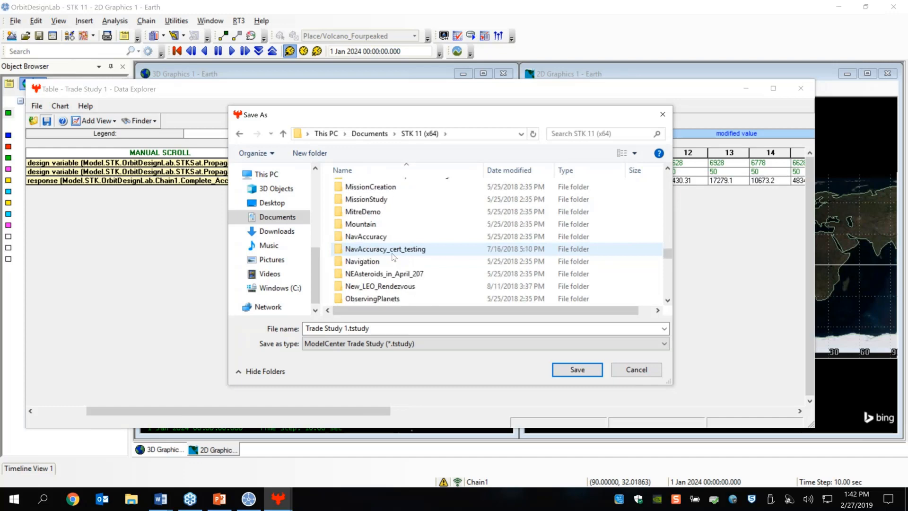
{"action": "scroll", "coordinate": [392, 256], "scroll_direction": "down", "scroll_amount": 6}
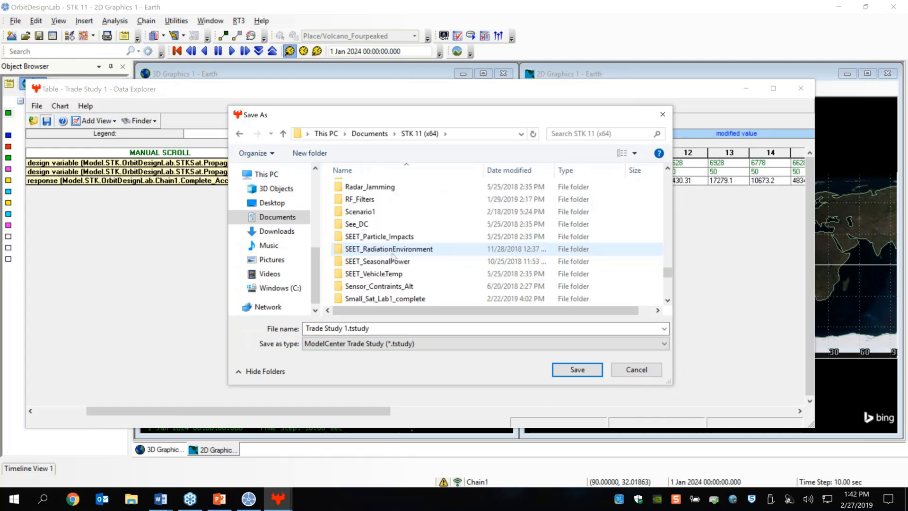
{"action": "scroll", "coordinate": [392, 257], "scroll_direction": "down", "scroll_amount": 1}
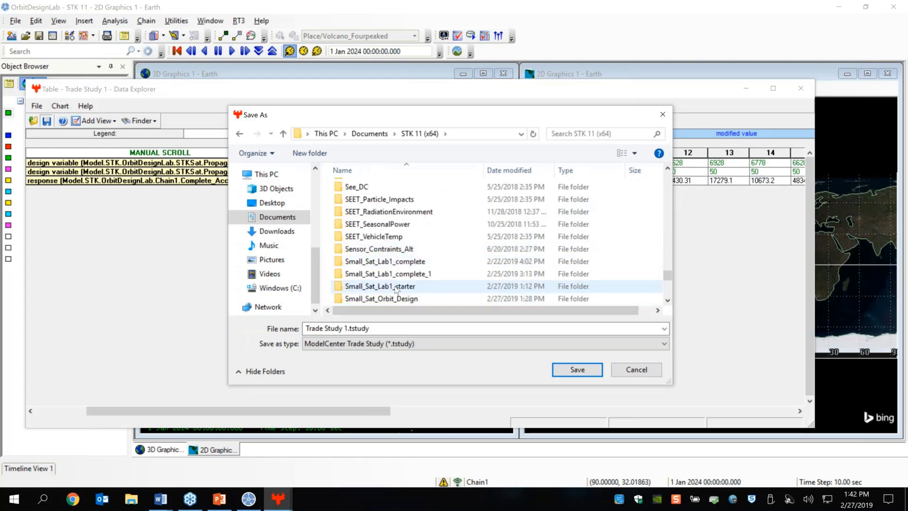
{"action": "double_click", "coordinate": [384, 298]}
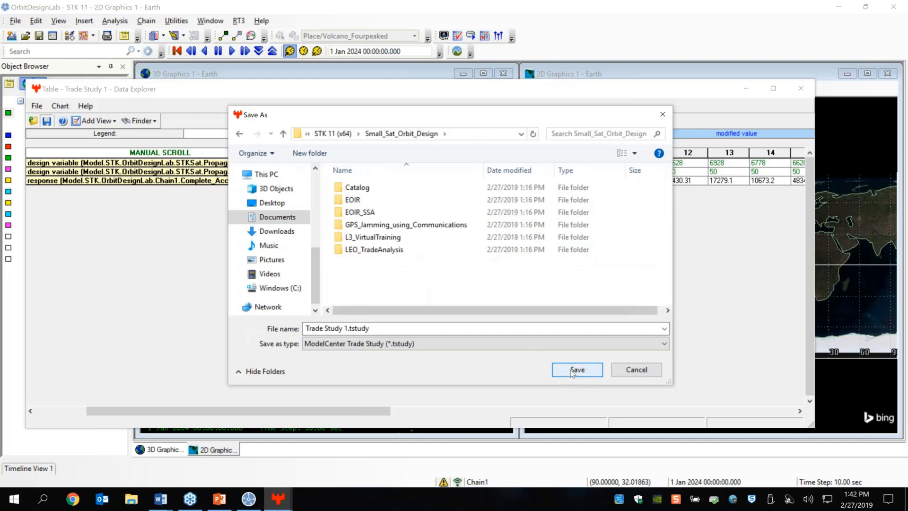
{"action": "left_click", "coordinate": [572, 372]}
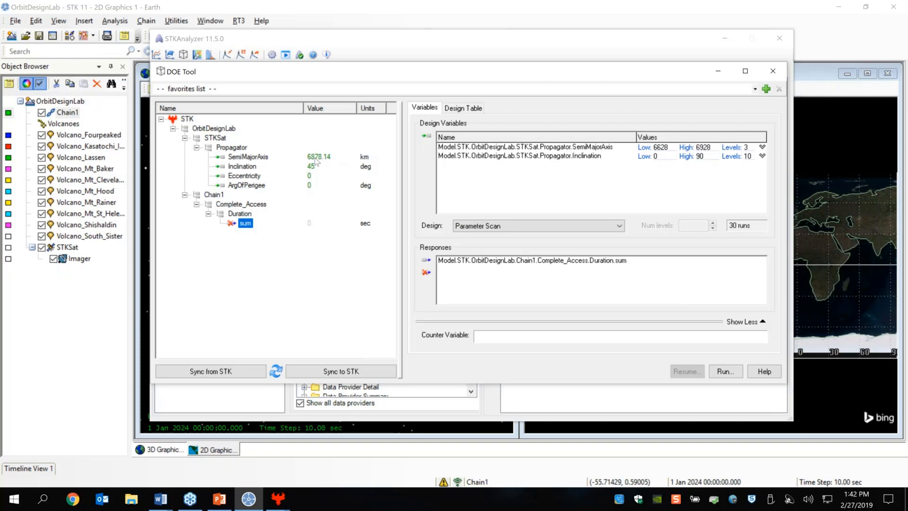
{"action": "double_click", "coordinate": [331, 156]}
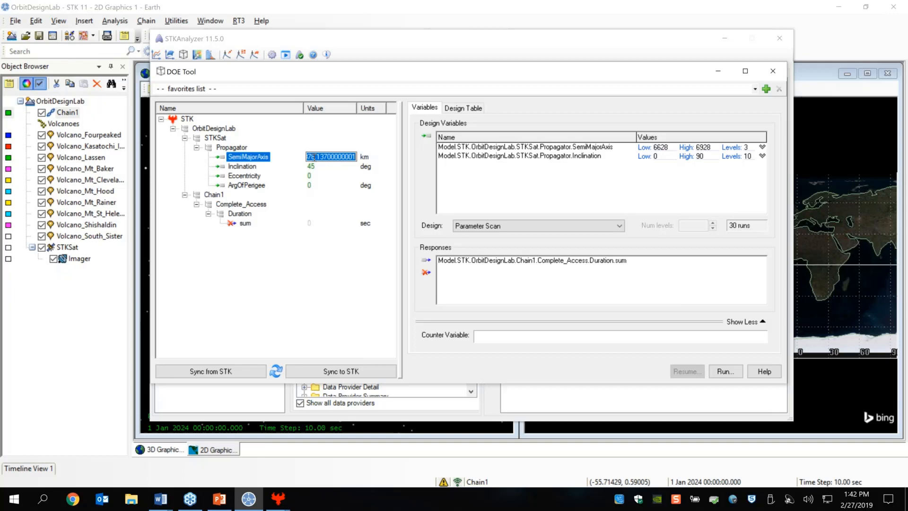
{"action": "type", "text": "6928"}
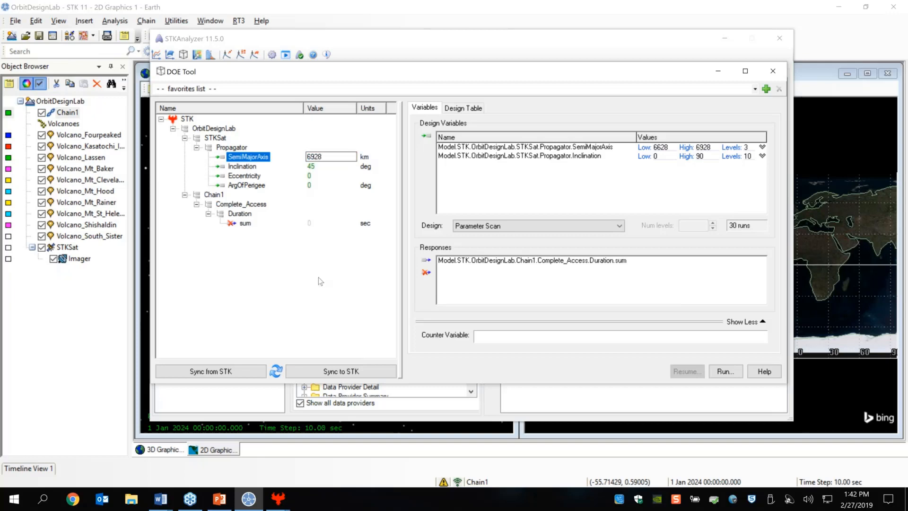
{"action": "left_click", "coordinate": [293, 301]}
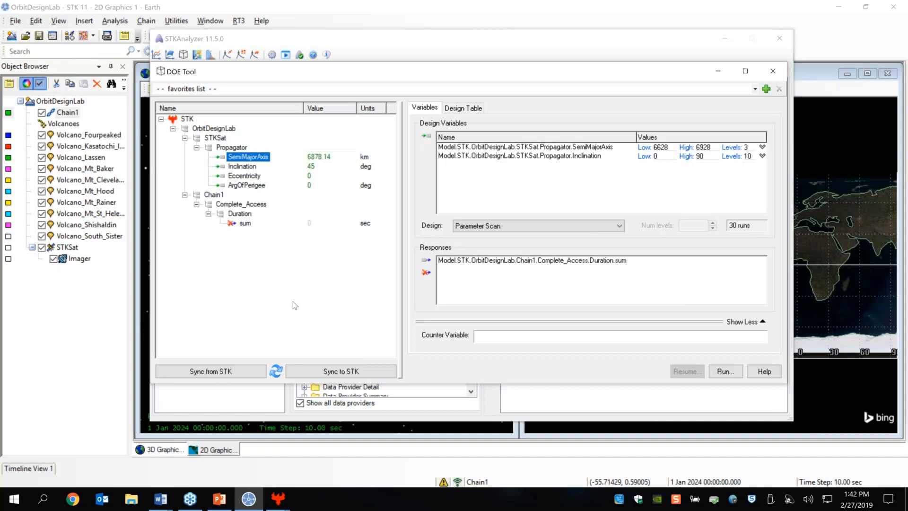
Set STKSat's SemiMajorAxis to 6928 km in the DOE Tool and sync the value to STK.
{"action": "double_click", "coordinate": [320, 157]}
{"action": "type", "text": "6"}
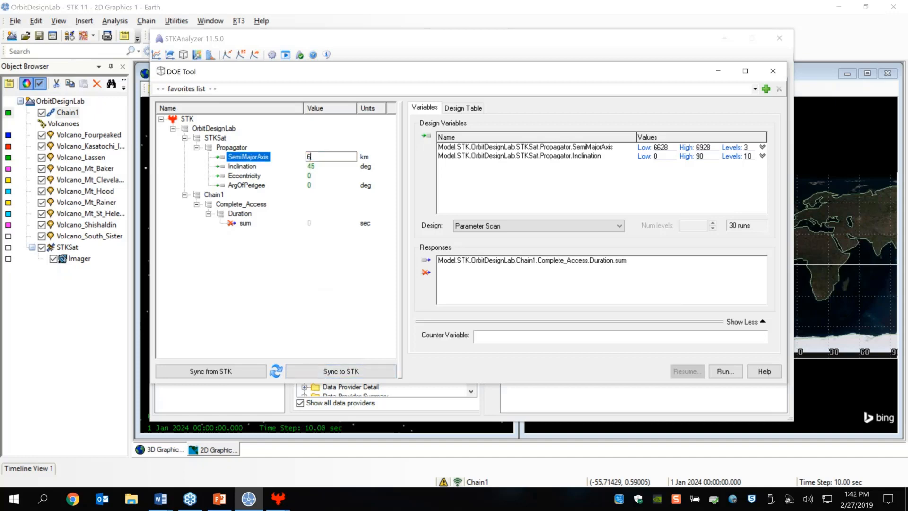
{"action": "type", "text": "928"}
{"action": "left_click", "coordinate": [325, 374]}
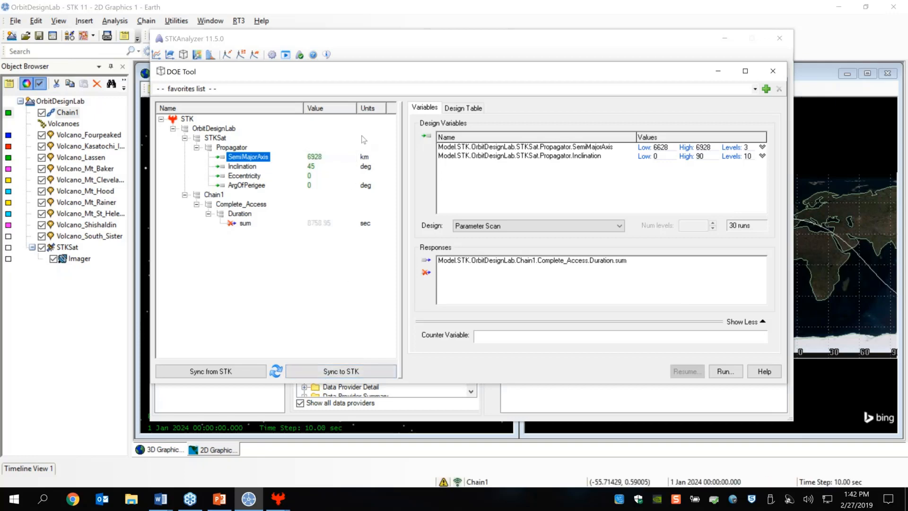
Remove SemiMajorAxis from the DOE design variables, leaving Inclination as the only variable.
{"action": "left_click", "coordinate": [558, 151]}
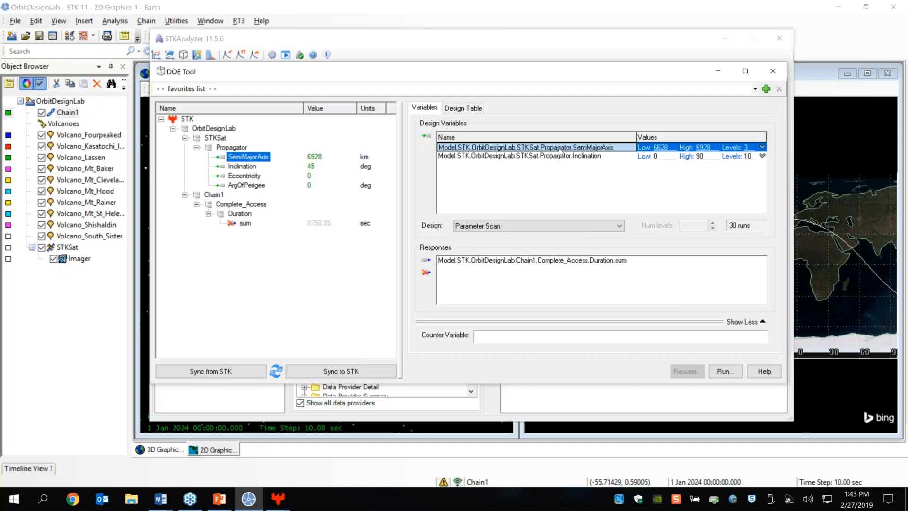
{"action": "key", "text": "Delete"}
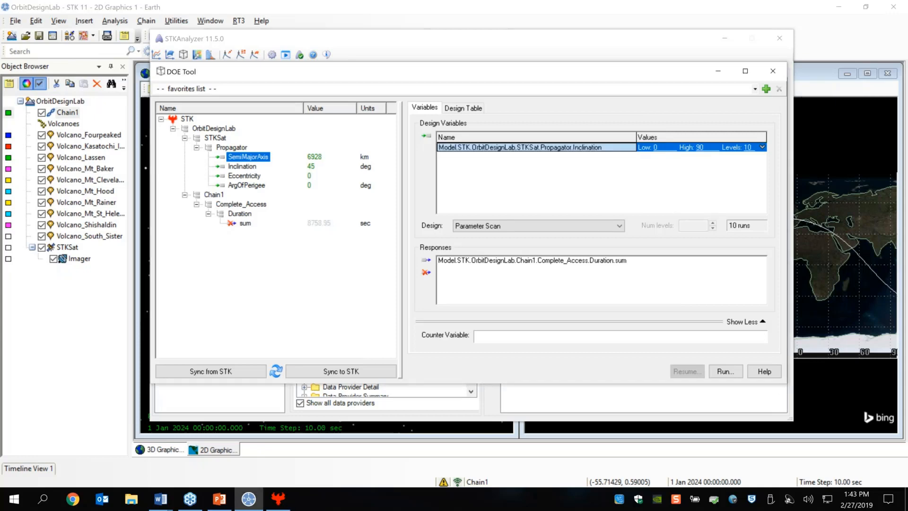
{"action": "key", "text": "alt+Tab"}
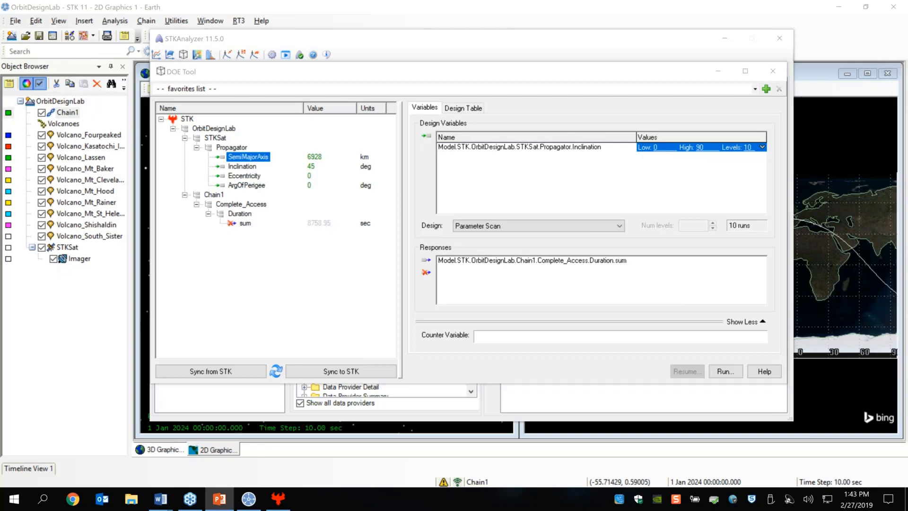
Set the Inclination design variable to low 55, high 65 and 11 levels, and check the inclinations listed in the design table.
{"action": "key", "text": "alt+Tab"}
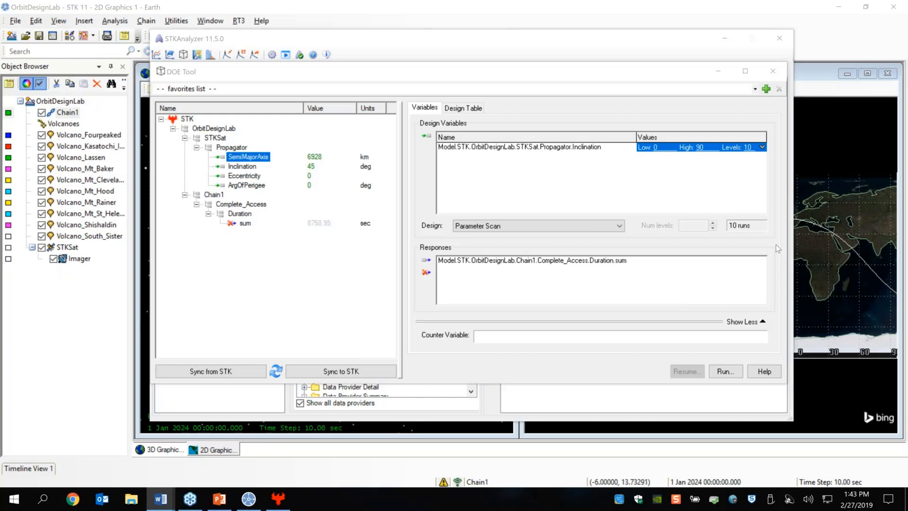
{"action": "left_click", "coordinate": [655, 147]}
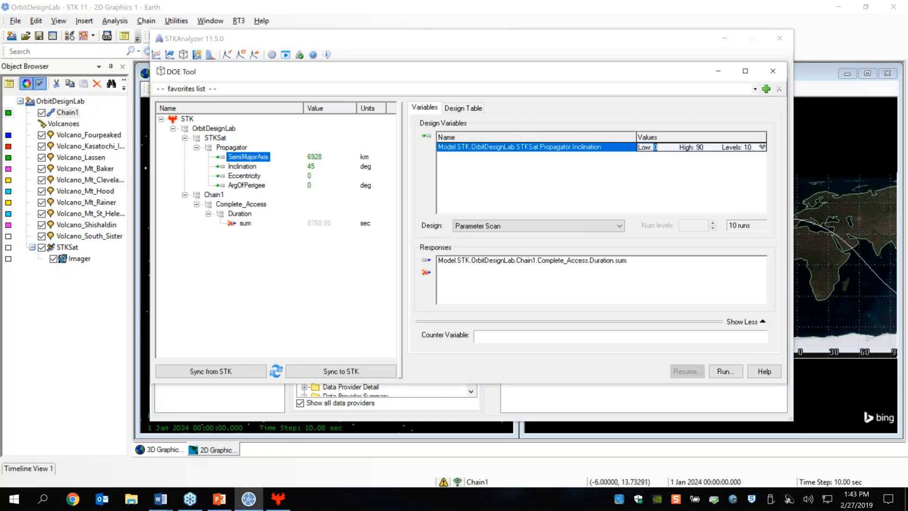
{"action": "type", "text": "55"}
{"action": "key", "text": "Tab"}
{"action": "type", "text": "65"}
{"action": "left_click", "coordinate": [719, 211]}
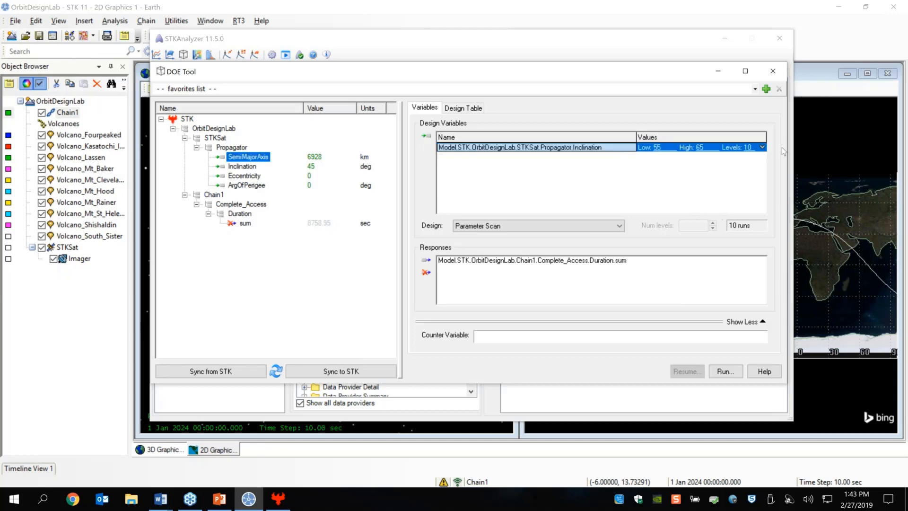
{"action": "left_click", "coordinate": [752, 148]}
{"action": "type", "text": "1"}
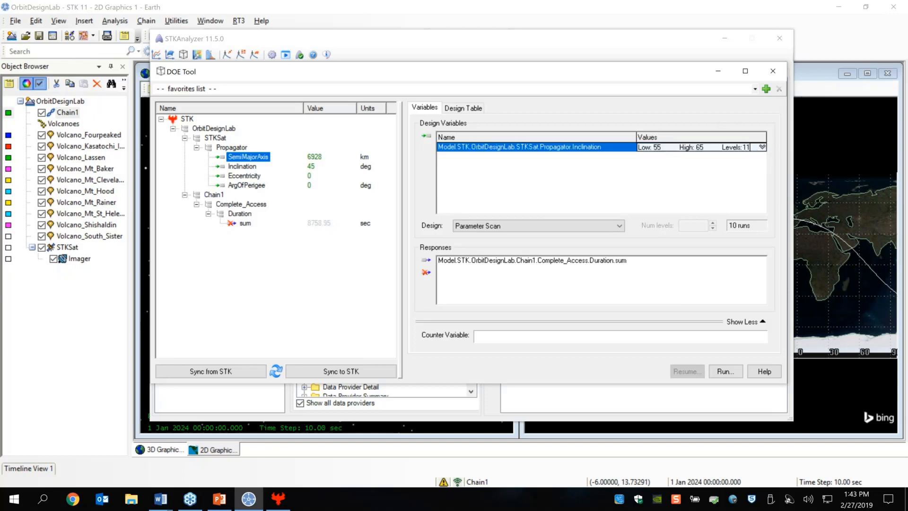
{"action": "left_click", "coordinate": [714, 165]}
{"action": "left_click", "coordinate": [462, 108]}
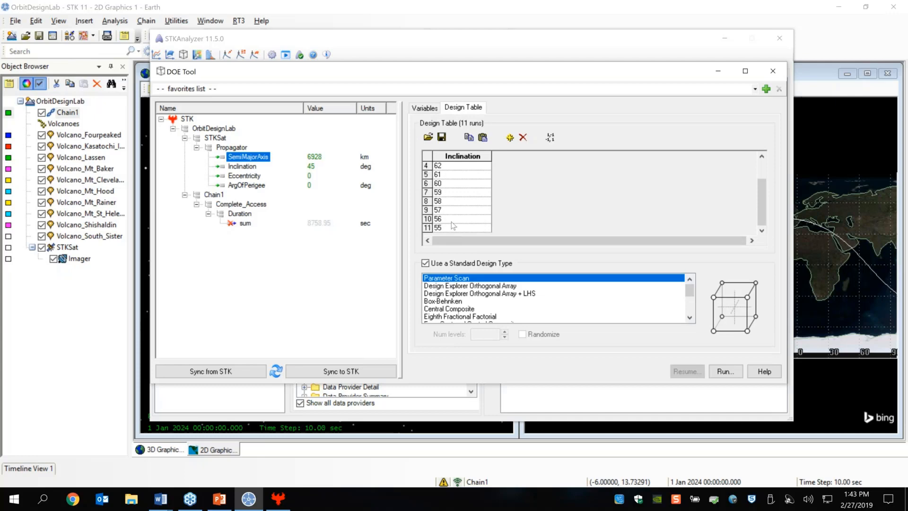
{"action": "left_click", "coordinate": [425, 108]}
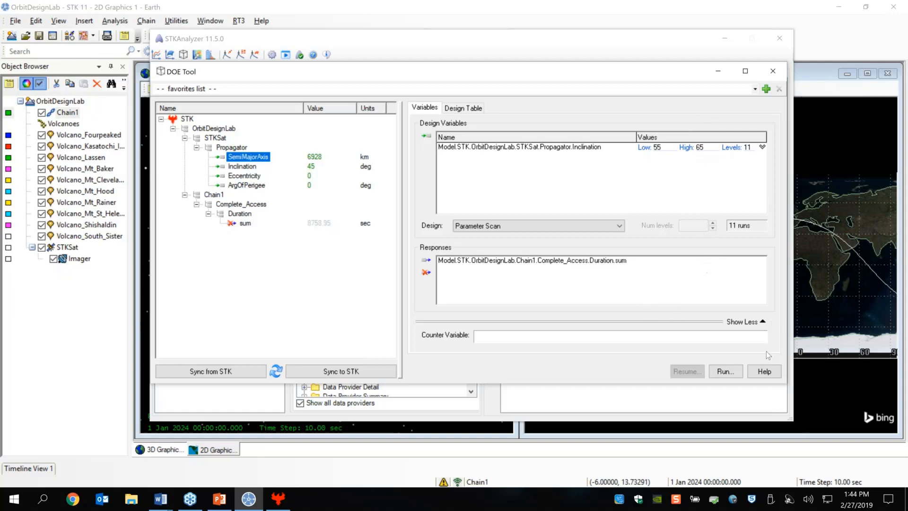
Run the Inclination parameter scan, clear the DOE Tool and Analyzer windows out of the way, and bring up the Trade Study 2 results table.
{"action": "left_click", "coordinate": [728, 372]}
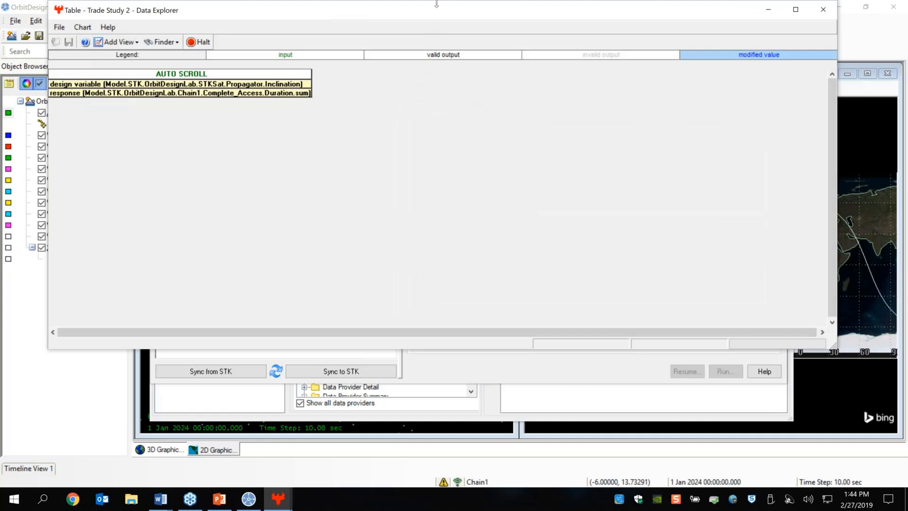
{"action": "left_click", "coordinate": [514, 378]}
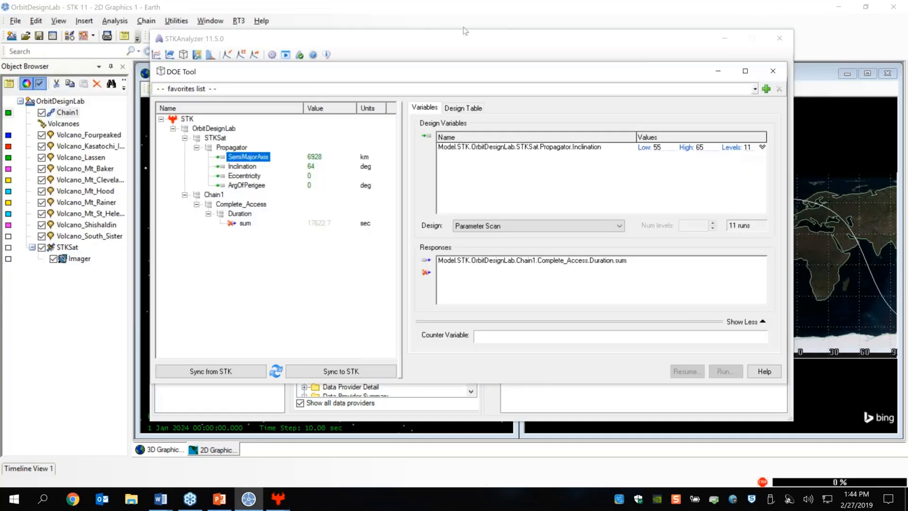
{"action": "left_click_drag", "start_coordinate": [413, 70], "coordinate": [907, 52]}
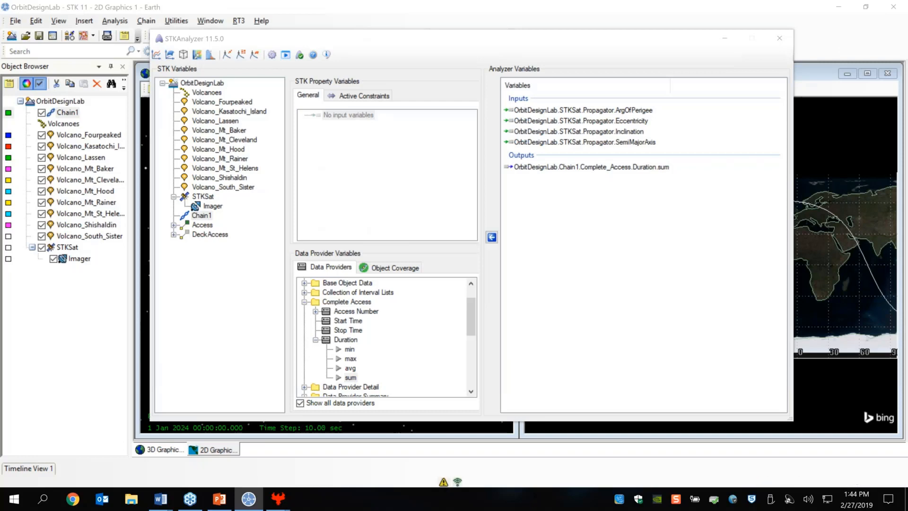
{"action": "left_click_drag", "start_coordinate": [356, 37], "coordinate": [907, 40]}
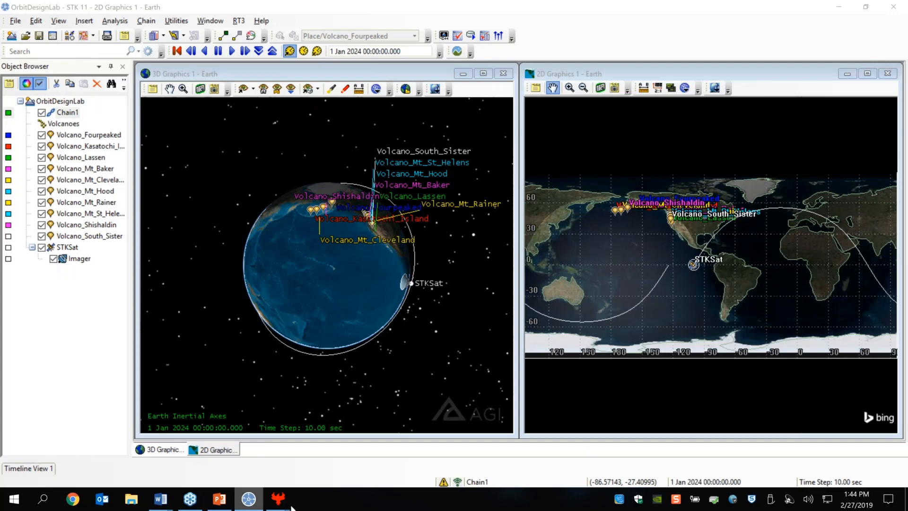
{"action": "mouse_move", "coordinate": [278, 501]}
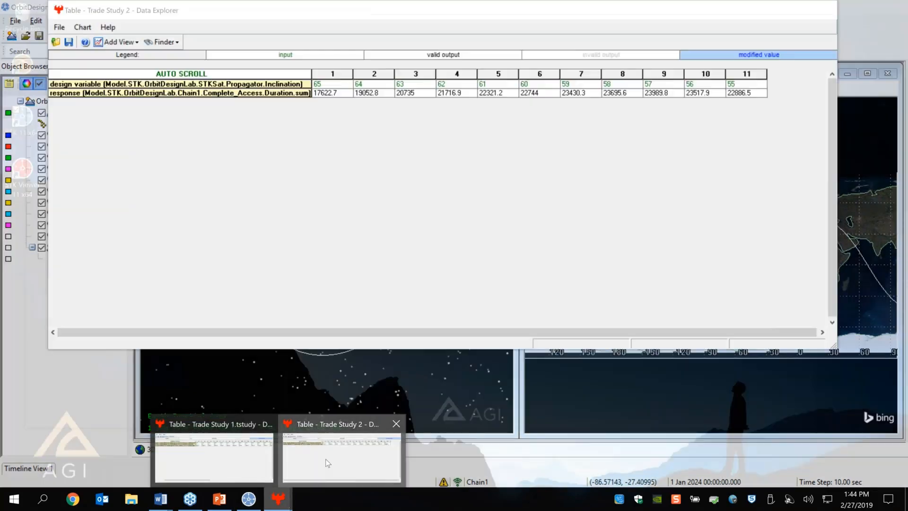
{"action": "left_click", "coordinate": [325, 459]}
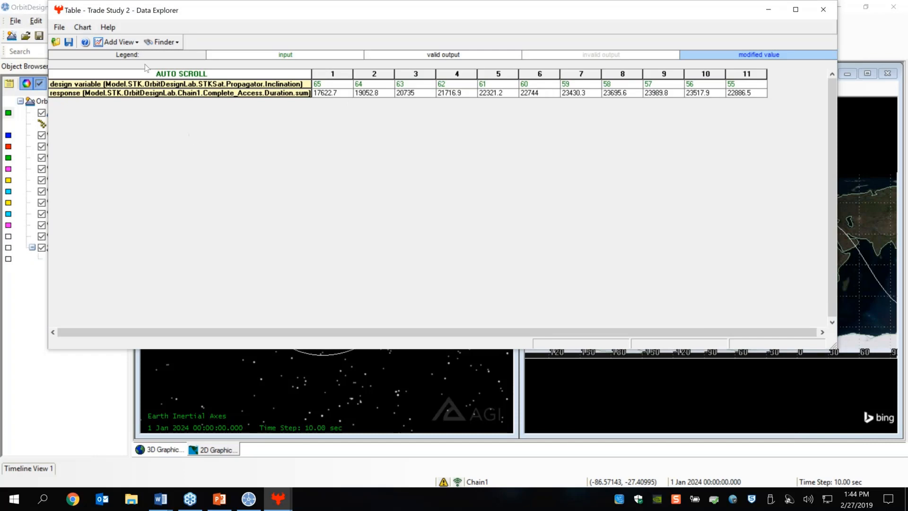
Add a 2D line plot of sum versus Inclination for Trade Study 2 and move the results table off the screen.
{"action": "left_click", "coordinate": [127, 43]}
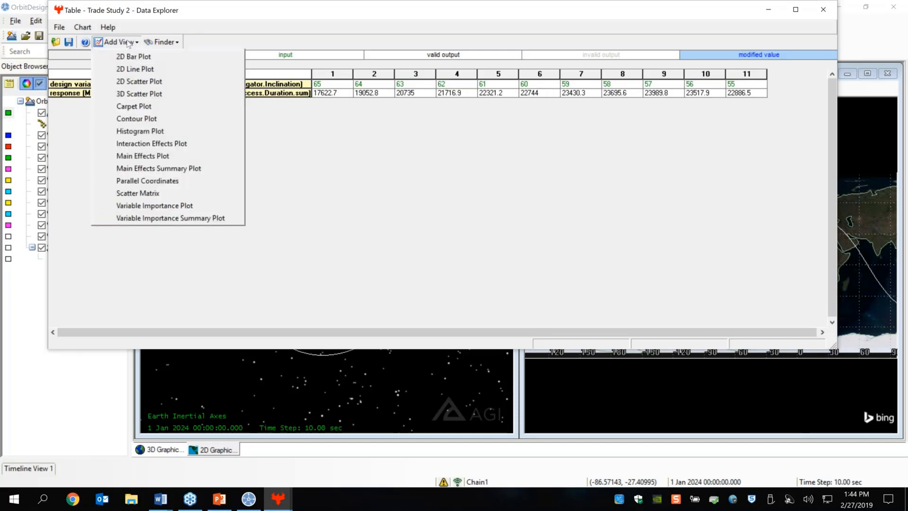
{"action": "left_click", "coordinate": [147, 70]}
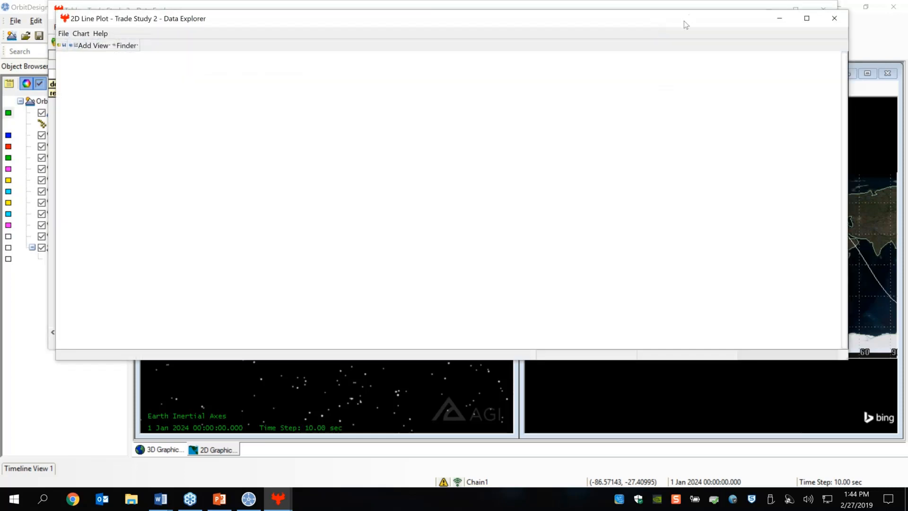
{"action": "left_click_drag", "start_coordinate": [686, 24], "coordinate": [690, 118]}
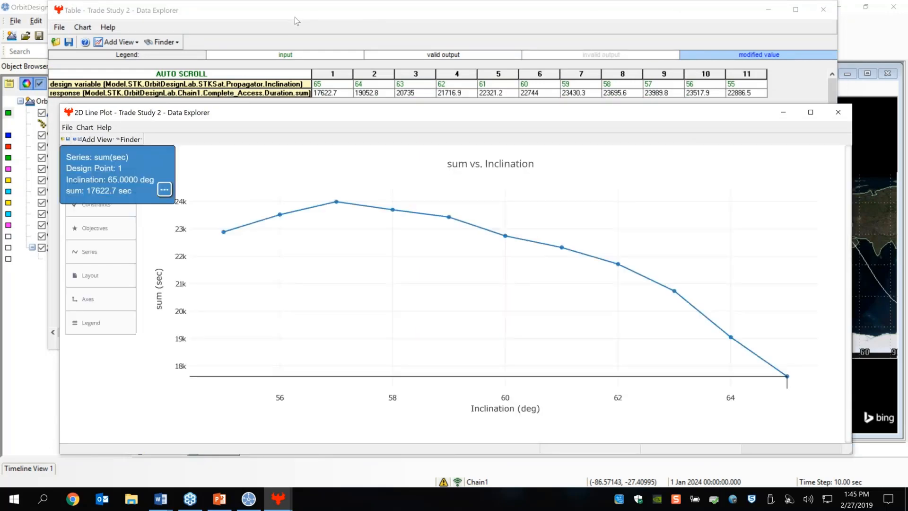
{"action": "left_click_drag", "start_coordinate": [295, 17], "coordinate": [907, 110]}
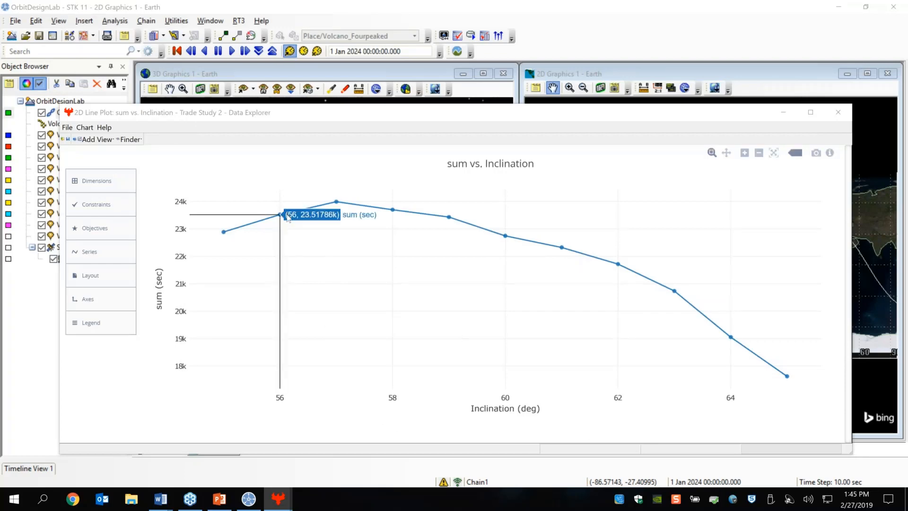
Select the highest point on the sum versus Inclination curve, read its design point details, and close the plot.
{"action": "left_click", "coordinate": [504, 235]}
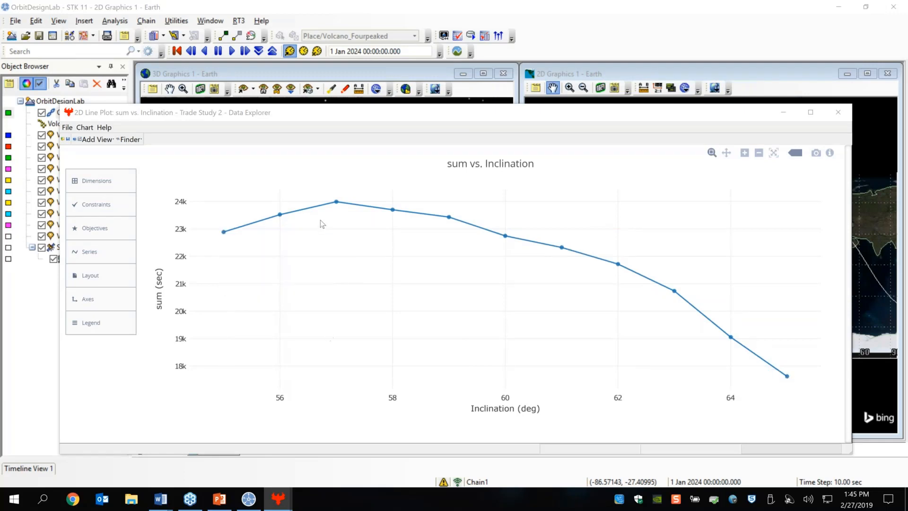
{"action": "left_click", "coordinate": [337, 203]}
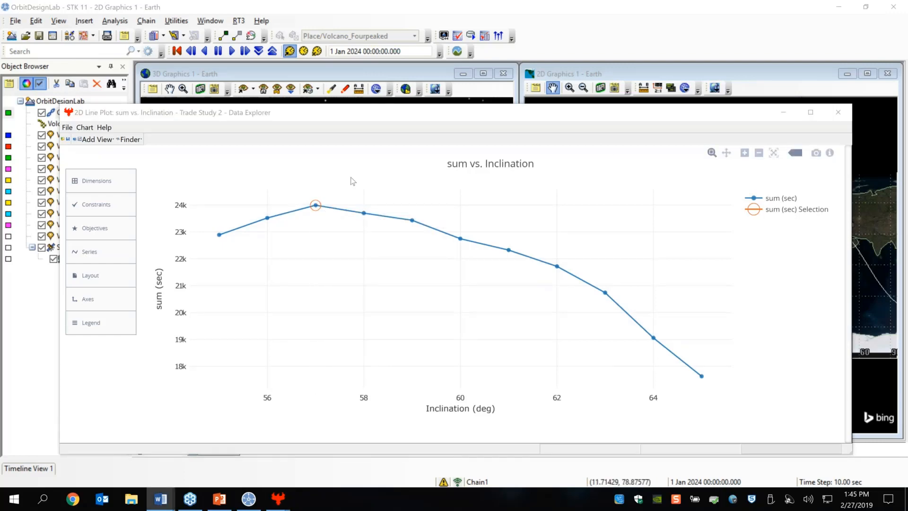
{"action": "mouse_move", "coordinate": [316, 207]}
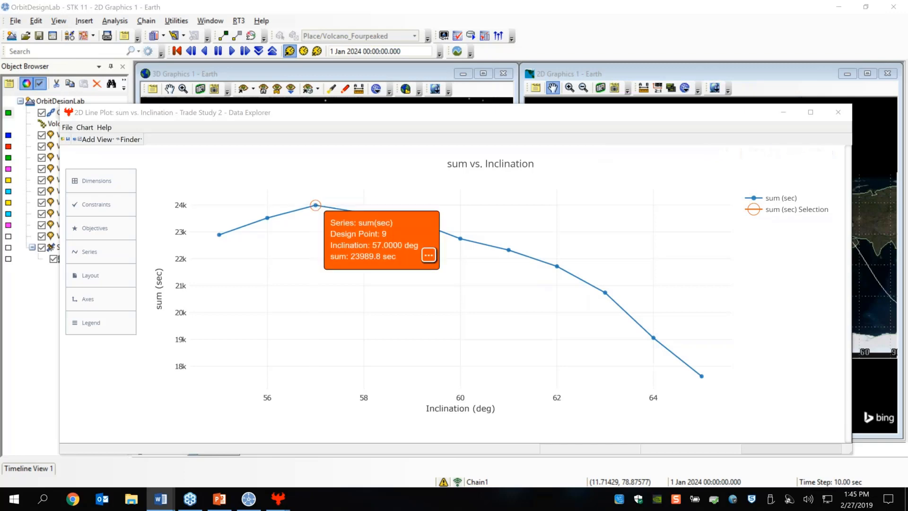
{"action": "left_click", "coordinate": [839, 114]}
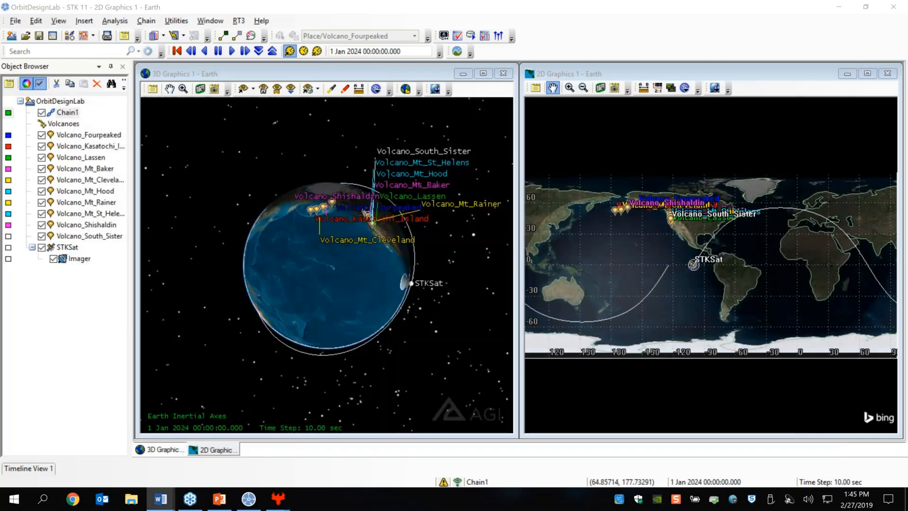
Bring back the DOE Tool, set STKSat's Inclination to 57 deg, and sync the value to STK.
{"action": "left_click_drag", "start_coordinate": [907, 236], "coordinate": [431, 96]}
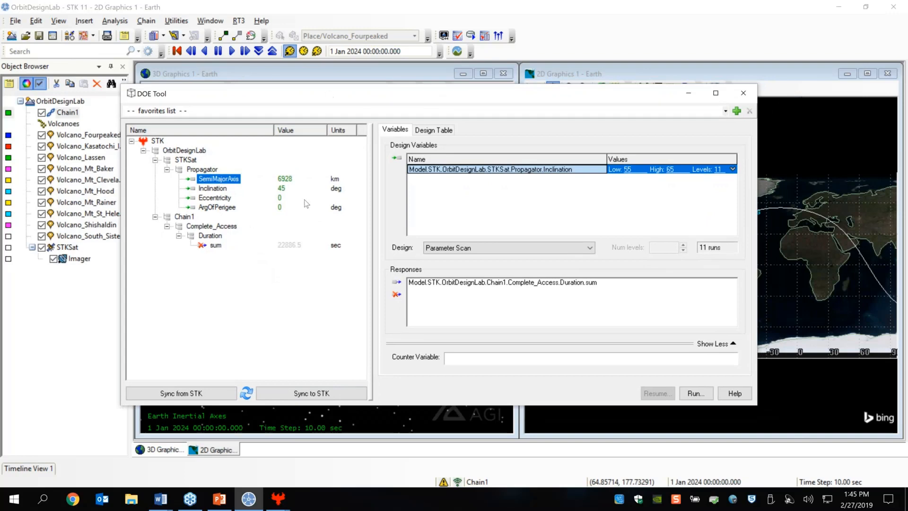
{"action": "left_click", "coordinate": [282, 189]}
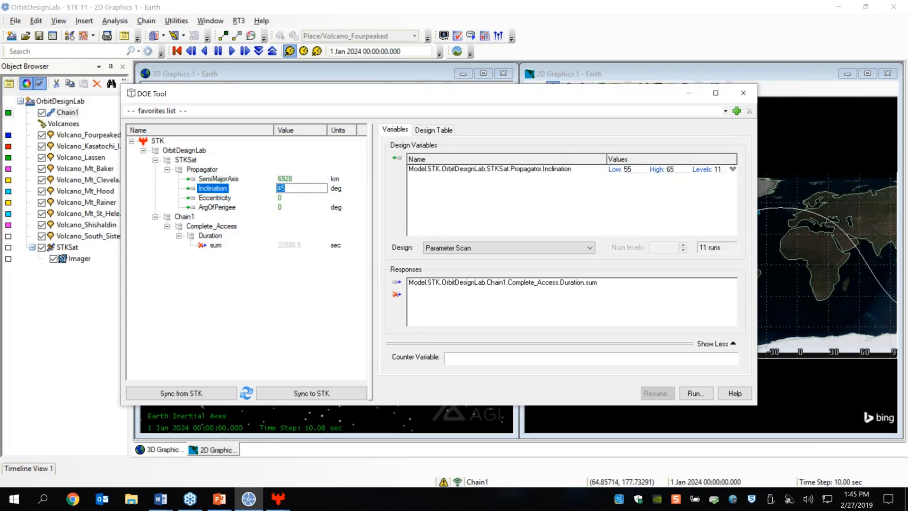
{"action": "type", "text": "57"}
{"action": "left_click", "coordinate": [297, 310]}
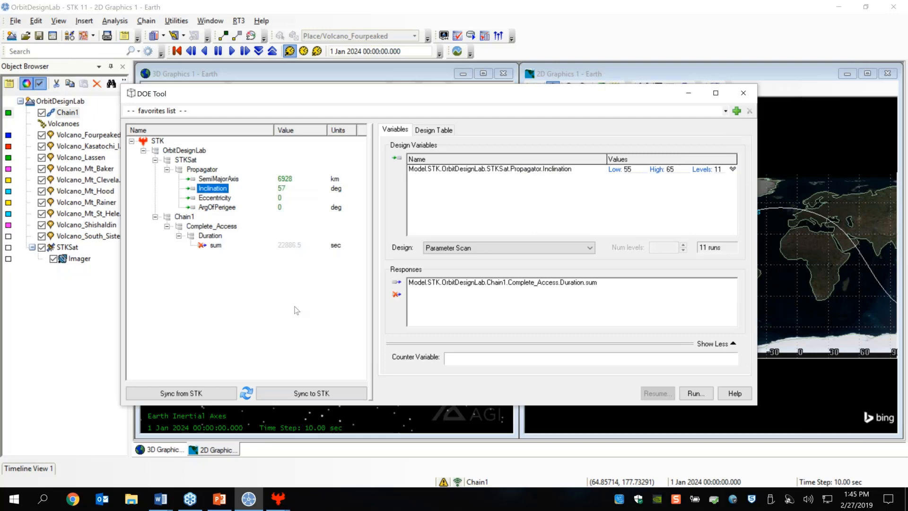
{"action": "left_click", "coordinate": [319, 389]}
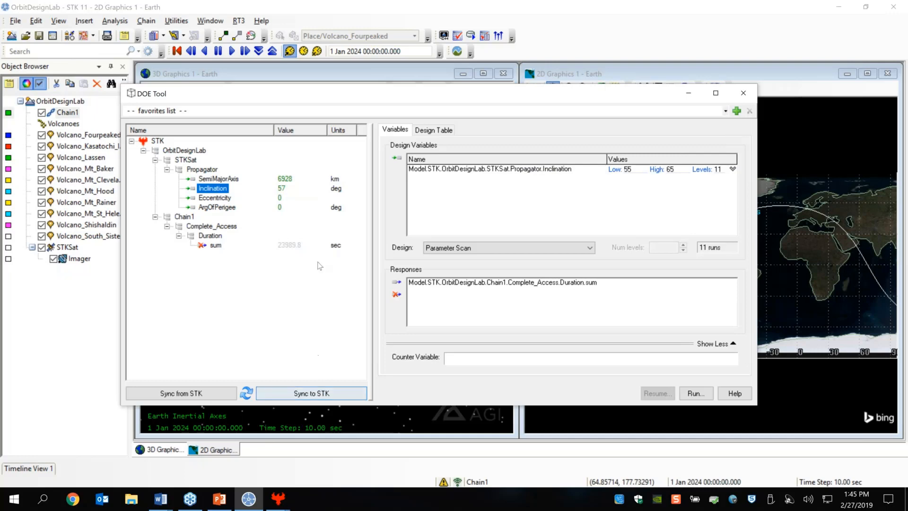
{"action": "left_click", "coordinate": [295, 393]}
Move the DOE Tool aside, check the semimajor axis and inclination in STKSat's basic orbit properties, and close them.
{"action": "left_click_drag", "start_coordinate": [390, 99], "coordinate": [907, 115]}
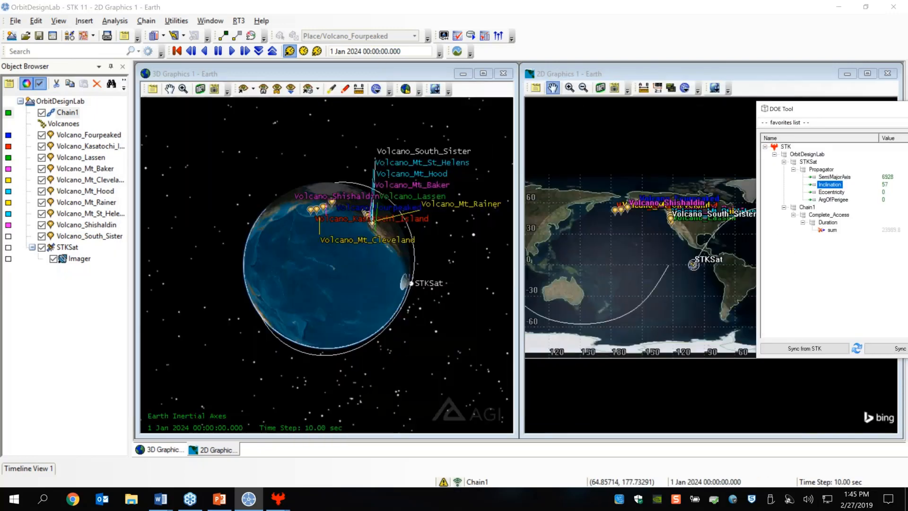
{"action": "left_click", "coordinate": [68, 247]}
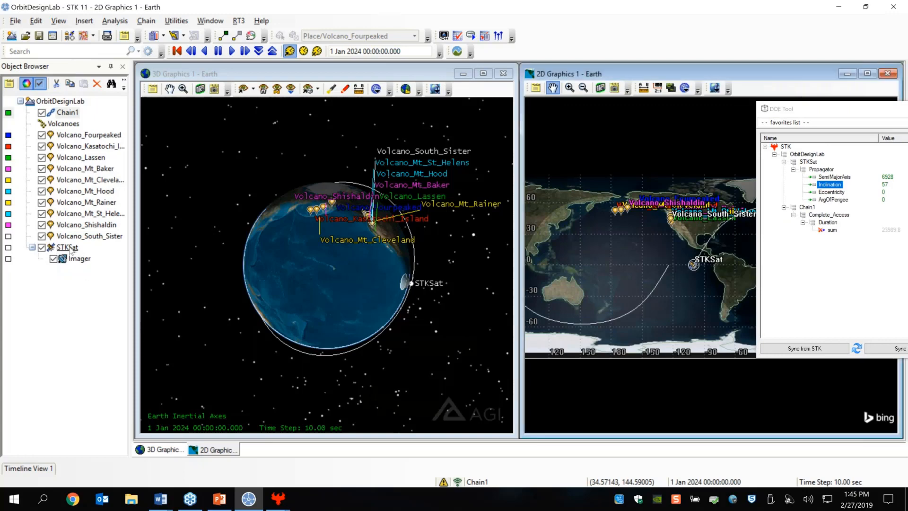
{"action": "double_click", "coordinate": [67, 247]}
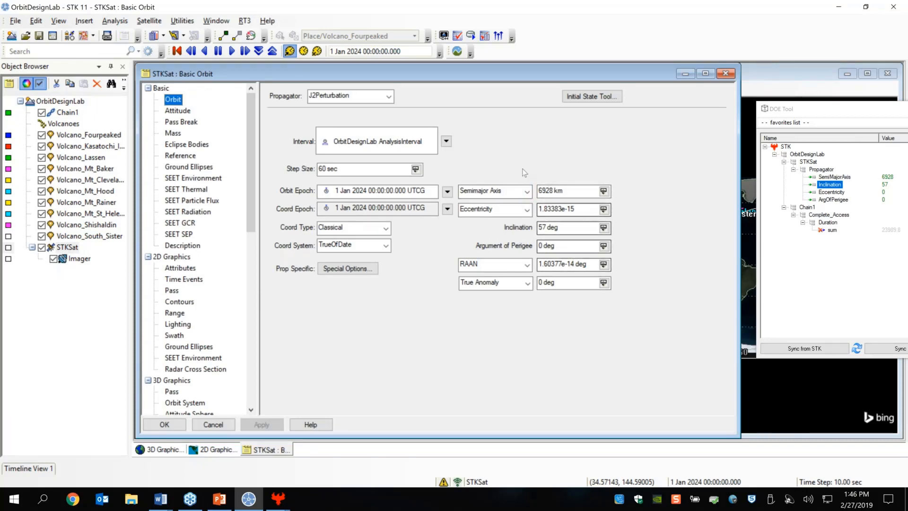
{"action": "left_click", "coordinate": [164, 424]}
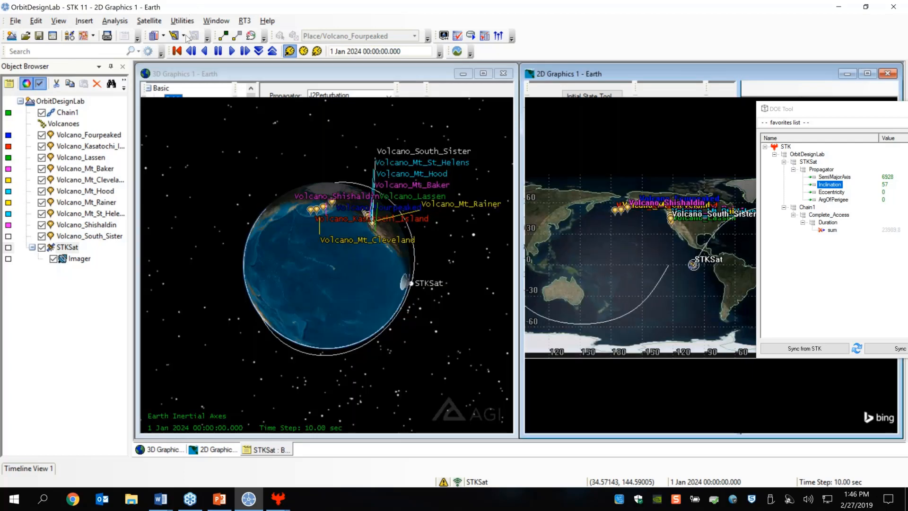
Generate the Complete Chain Access report for Chain1, highlight its Total Duration line, and close the report.
{"action": "left_click", "coordinate": [183, 35]}
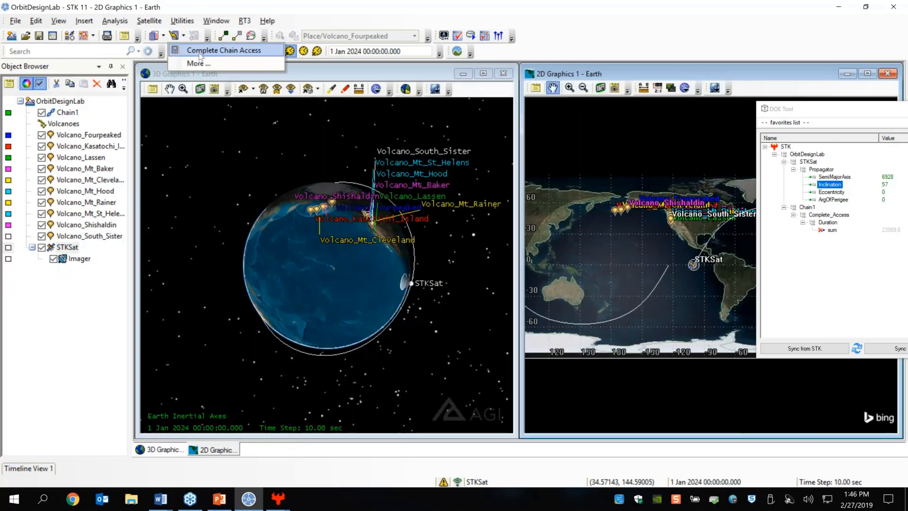
{"action": "left_click", "coordinate": [199, 53]}
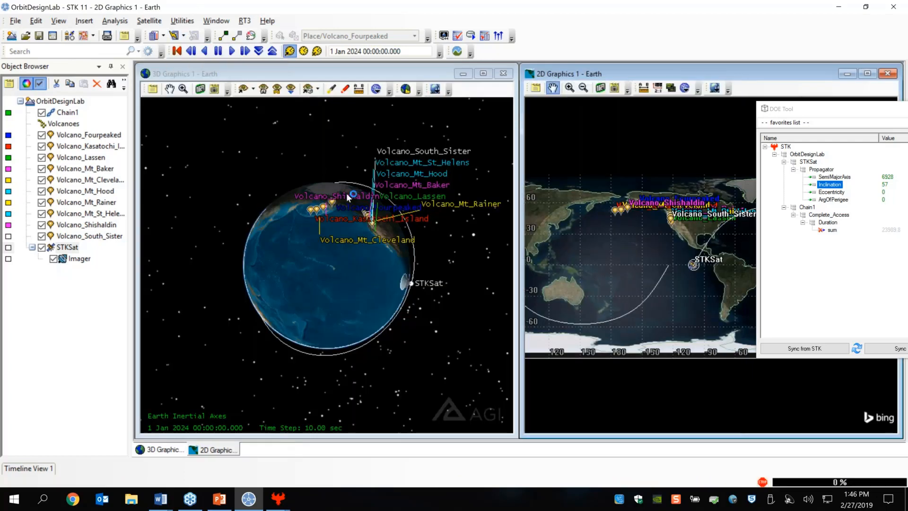
{"action": "scroll", "coordinate": [413, 283], "scroll_direction": "down", "scroll_amount": 20}
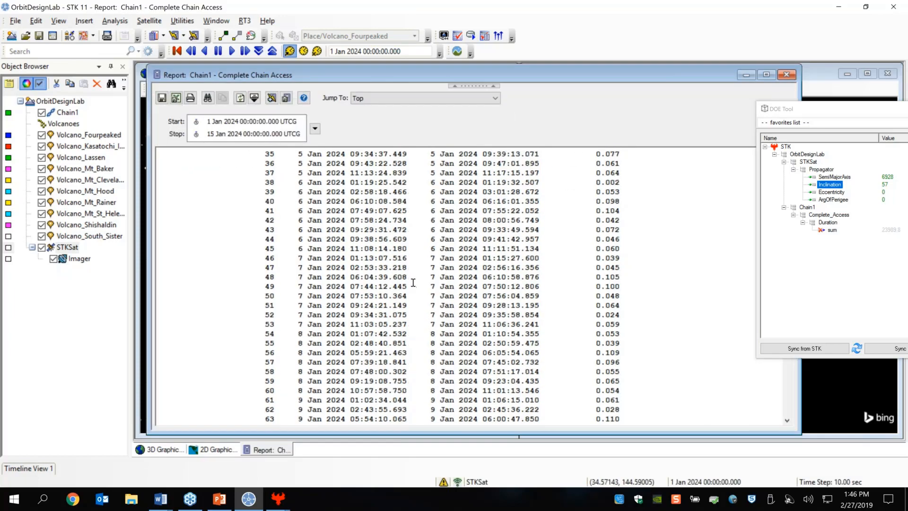
{"action": "left_click_drag", "start_coordinate": [621, 411], "coordinate": [162, 412]}
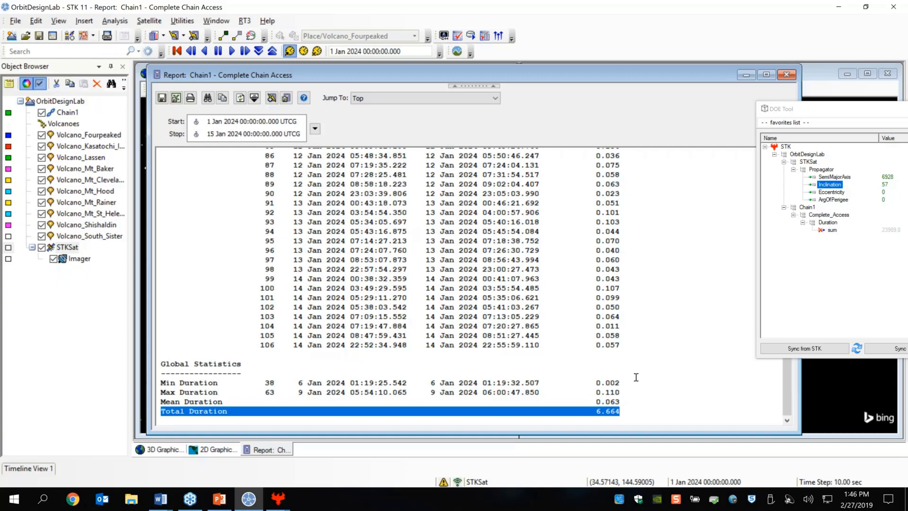
{"action": "left_click", "coordinate": [785, 79]}
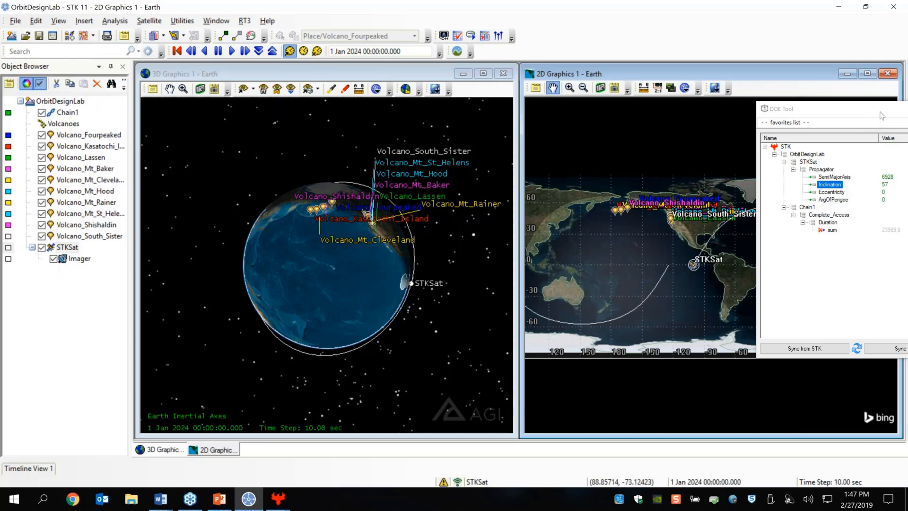
{"action": "left_click_drag", "start_coordinate": [880, 113], "coordinate": [267, 112]}
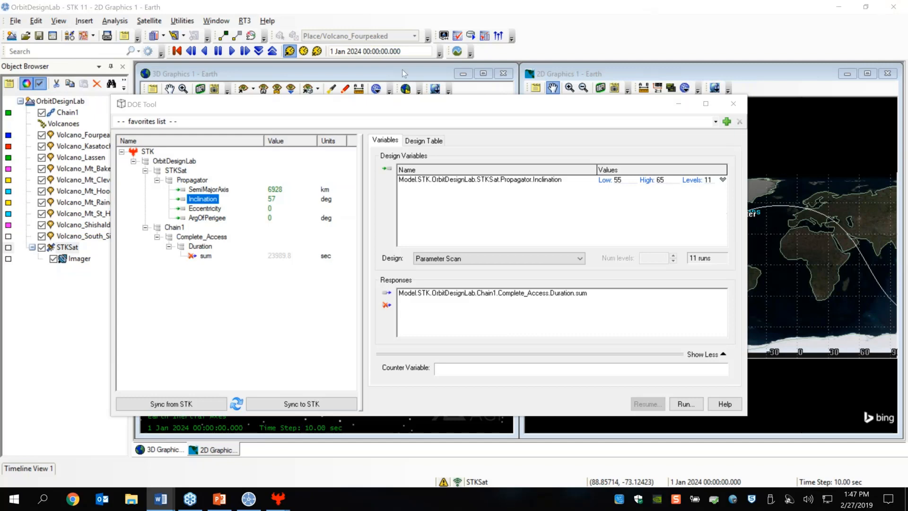
{"action": "left_click_drag", "start_coordinate": [412, 110], "coordinate": [907, 122]}
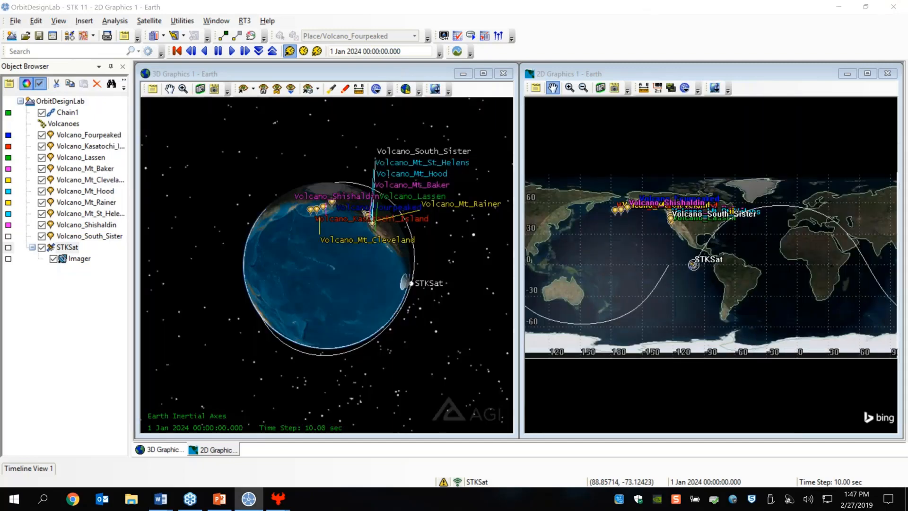
Switch to the PowerPoint slide on the effects of eccentricity, review the eccentricity and semi-major axis formulas, and return to the DOE Tool.
{"action": "key", "text": "alt+Tab"}
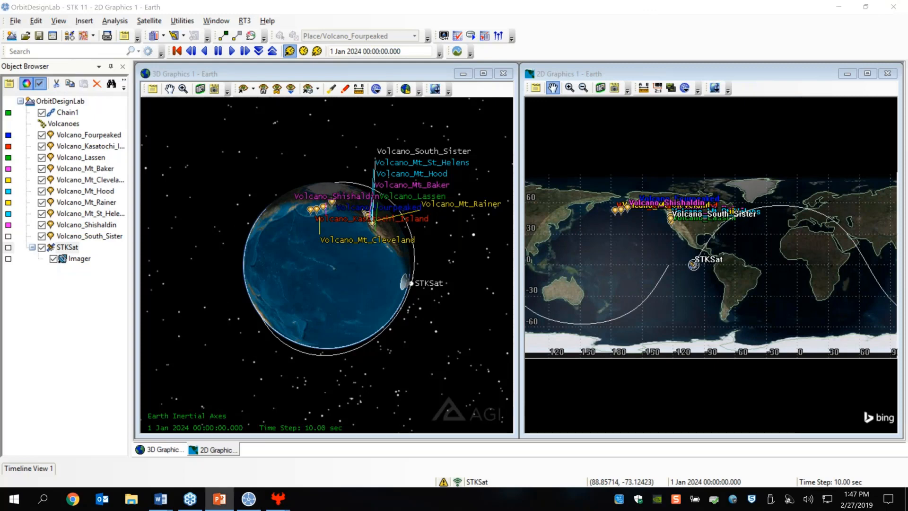
{"action": "left_click_drag", "start_coordinate": [907, 37], "coordinate": [674, 1]}
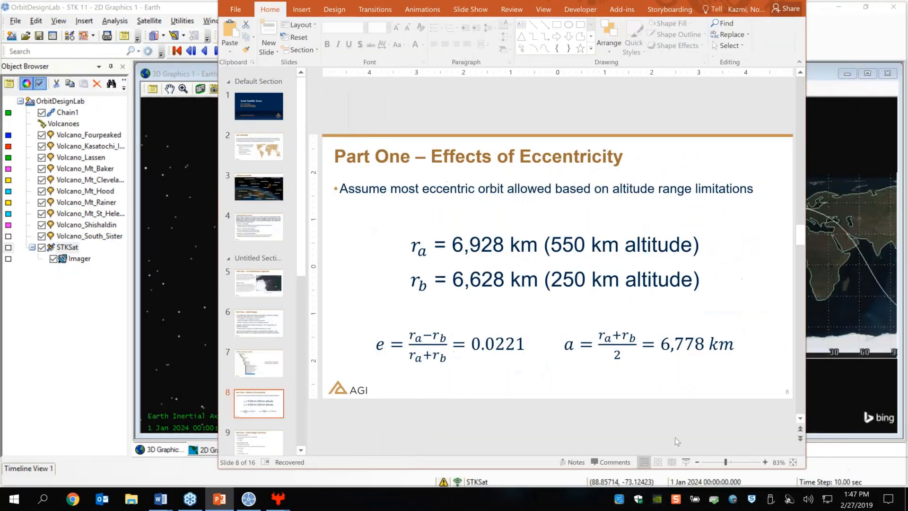
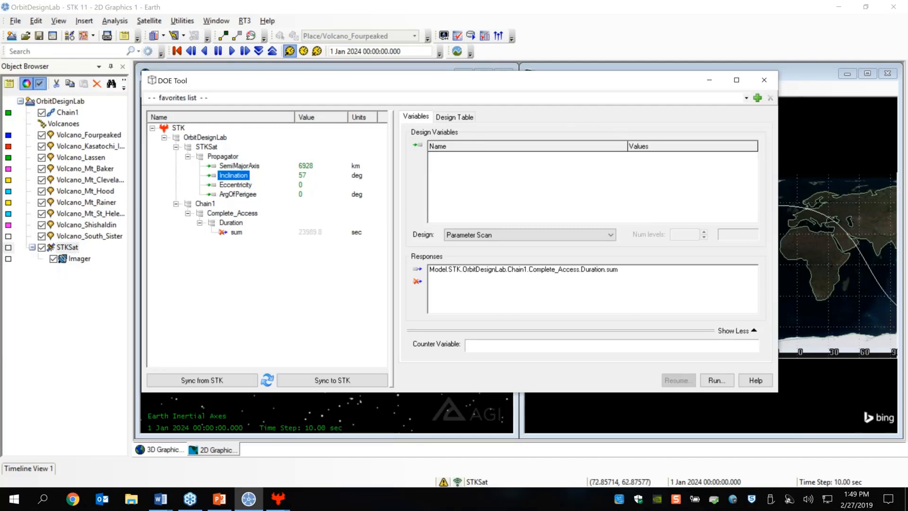
{"action": "key", "text": "alt+Tab"}
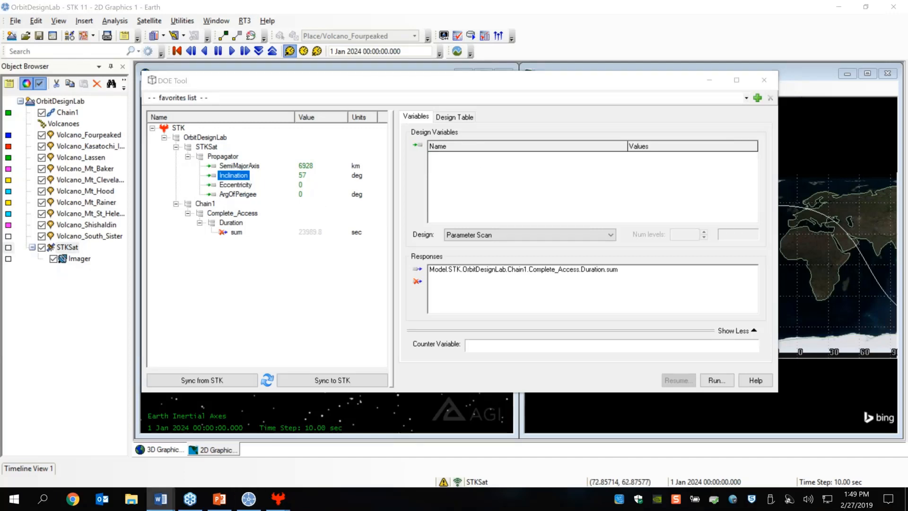
Set STKSat's Eccentricity to 0.0221 and SemiMajorAxis to 6778 km in the DOE Tool, syncing each value to STK.
{"action": "double_click", "coordinate": [303, 188]}
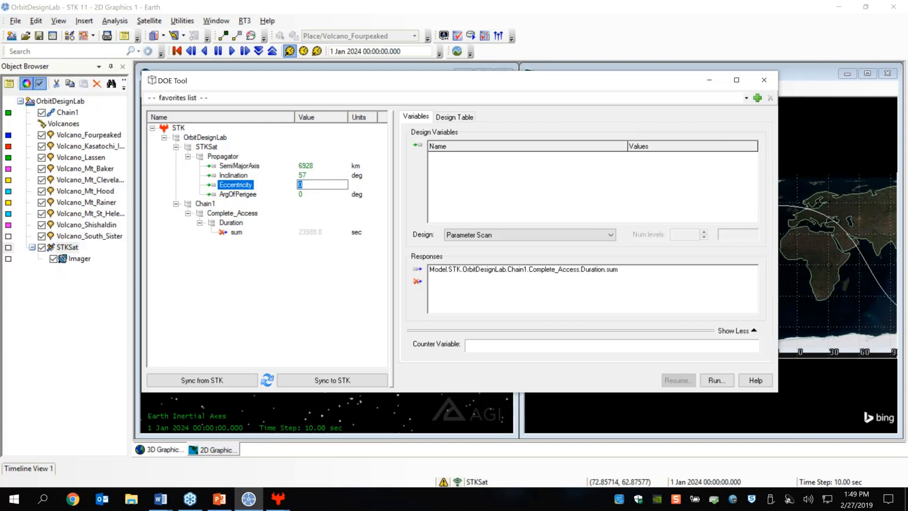
{"action": "type", "text": "0.0221"}
{"action": "left_click", "coordinate": [326, 380]}
{"action": "left_click", "coordinate": [308, 166]}
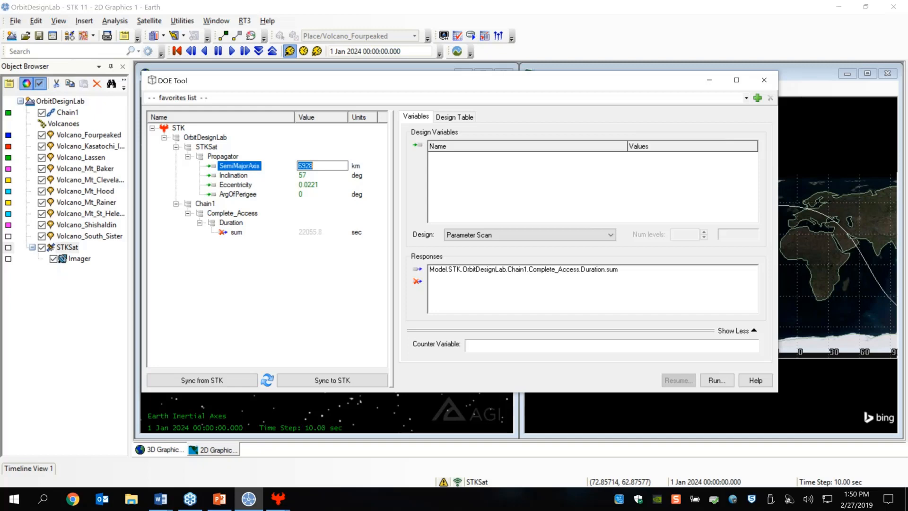
{"action": "type", "text": "6778"}
{"action": "left_click", "coordinate": [331, 380]}
Move the DOE Tool aside, check the orbital elements in STKSat's basic orbit properties, and close them without changes.
{"action": "left_click_drag", "start_coordinate": [271, 93], "coordinate": [483, 115]}
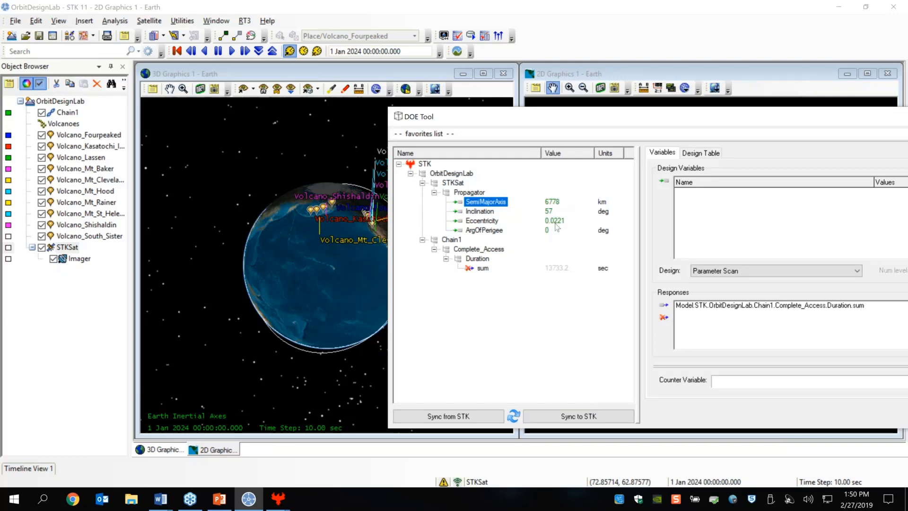
{"action": "double_click", "coordinate": [66, 247]}
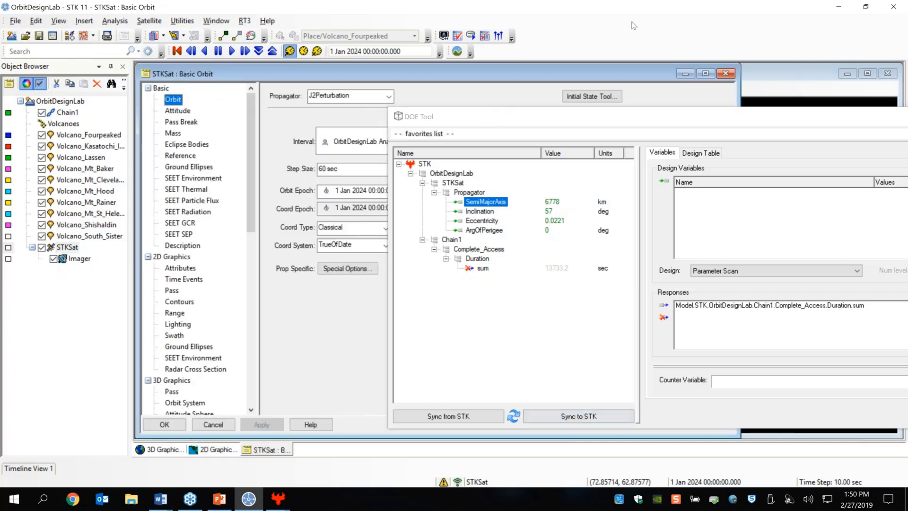
{"action": "left_click_drag", "start_coordinate": [559, 121], "coordinate": [806, 150]}
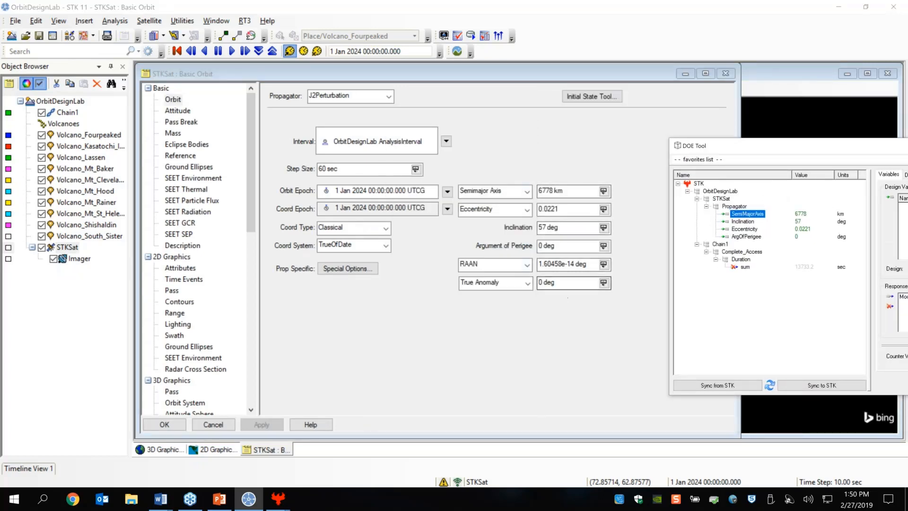
{"action": "left_click", "coordinate": [205, 426]}
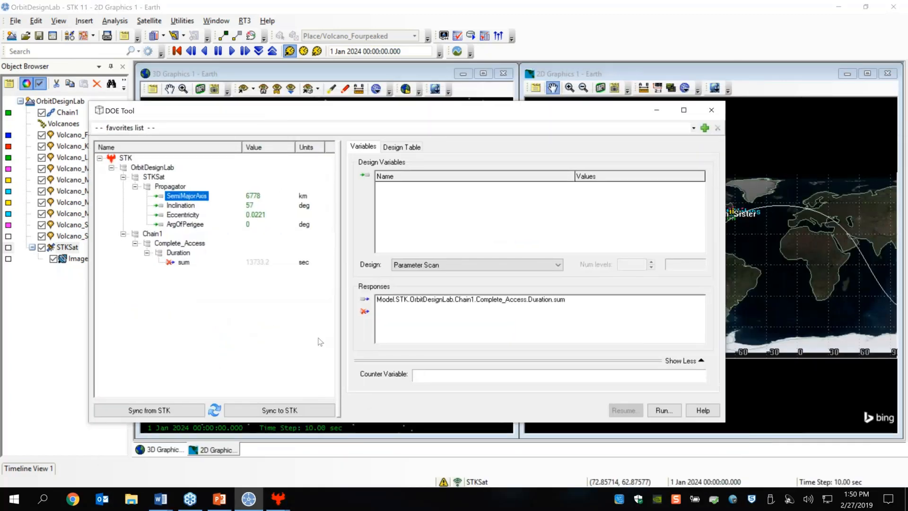
Add STKSat's ArgOfPerigee as a design variable and define its values by low, high and levels.
{"action": "key", "text": "alt+Tab"}
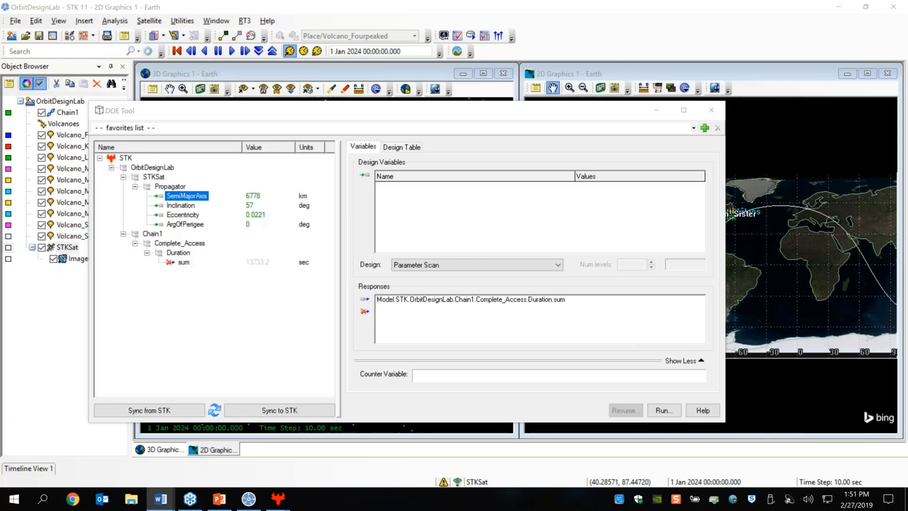
{"action": "left_click", "coordinate": [194, 224]}
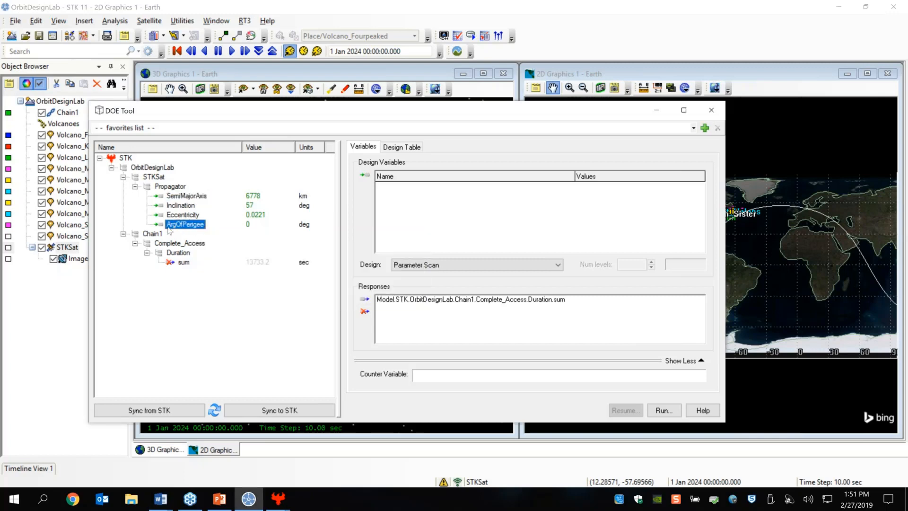
{"action": "left_click_drag", "start_coordinate": [168, 229], "coordinate": [456, 197]}
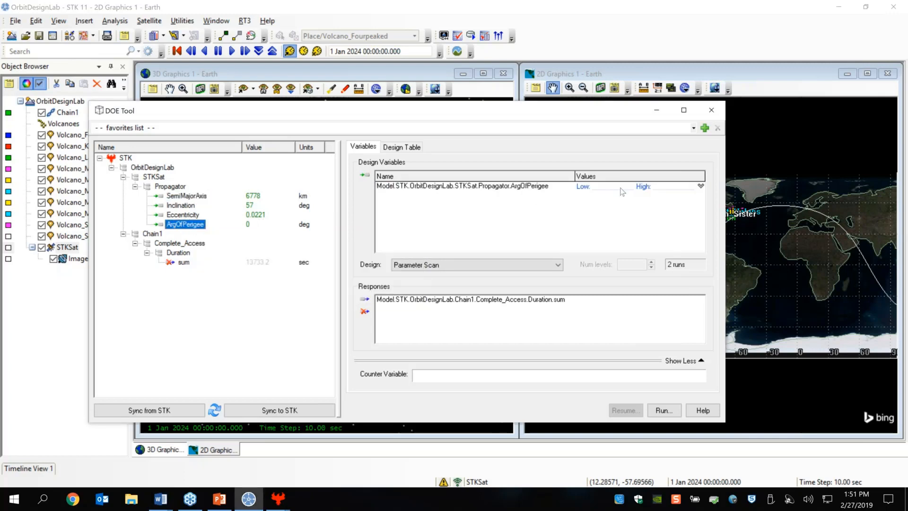
{"action": "left_click", "coordinate": [701, 186]}
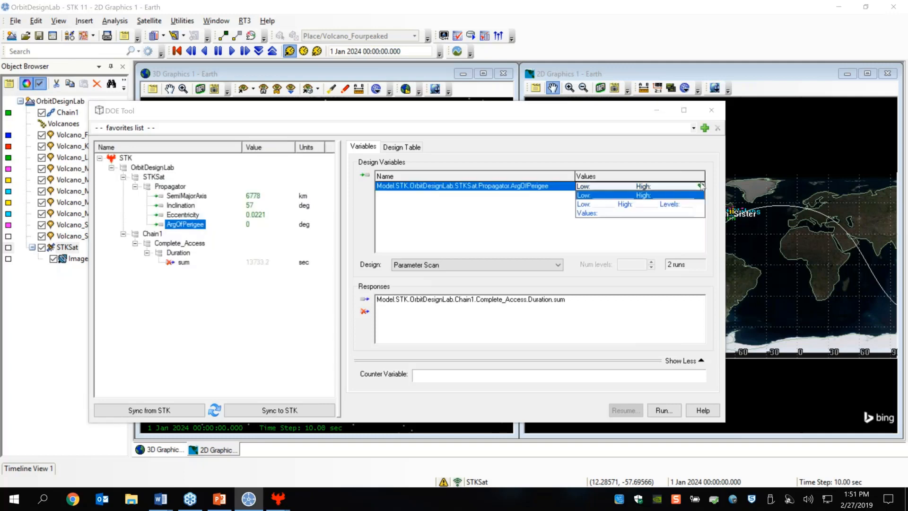
{"action": "left_click", "coordinate": [683, 206]}
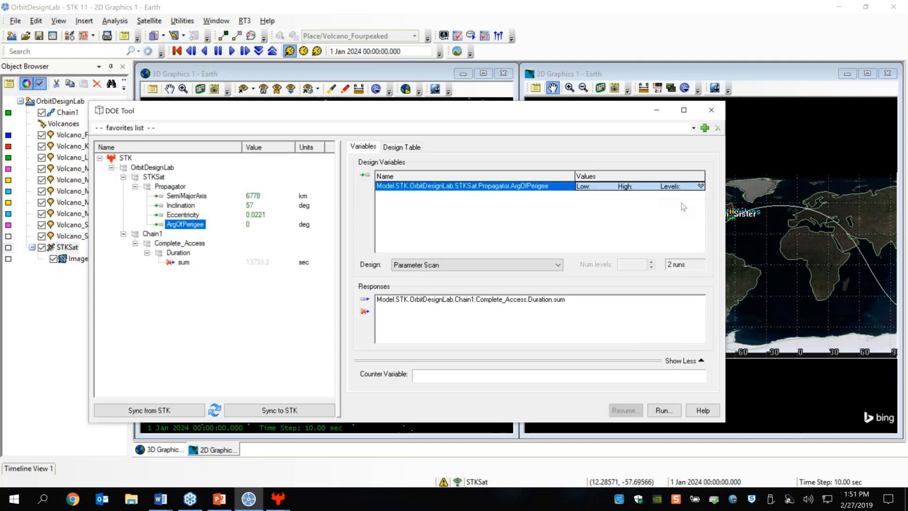
Set the ArgOfPerigee scan range from 0 to 360 deg with 37 levels.
{"action": "left_click", "coordinate": [599, 188]}
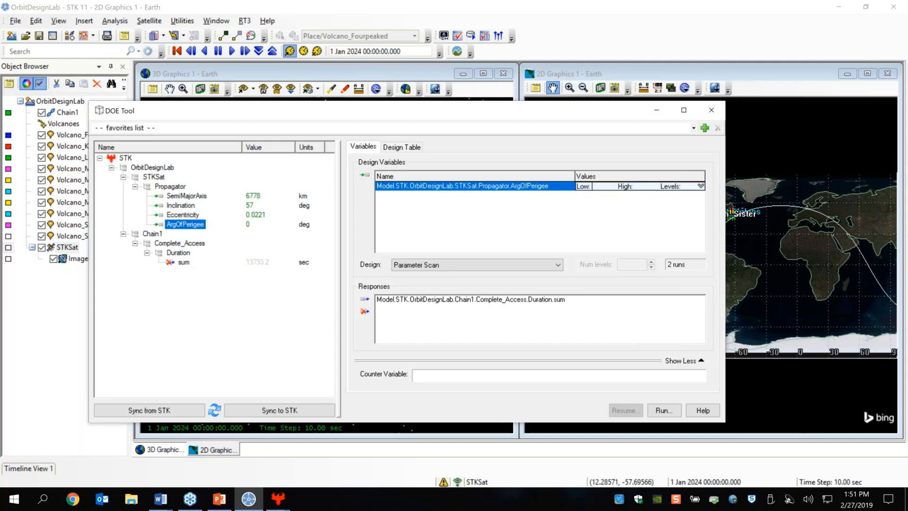
{"action": "type", "text": "0"}
{"action": "key", "text": "Tab"}
{"action": "type", "text": "360"}
{"action": "key", "text": "Tab"}
{"action": "type", "text": "37"}
{"action": "left_click_drag", "start_coordinate": [569, 118], "coordinate": [542, 87]}
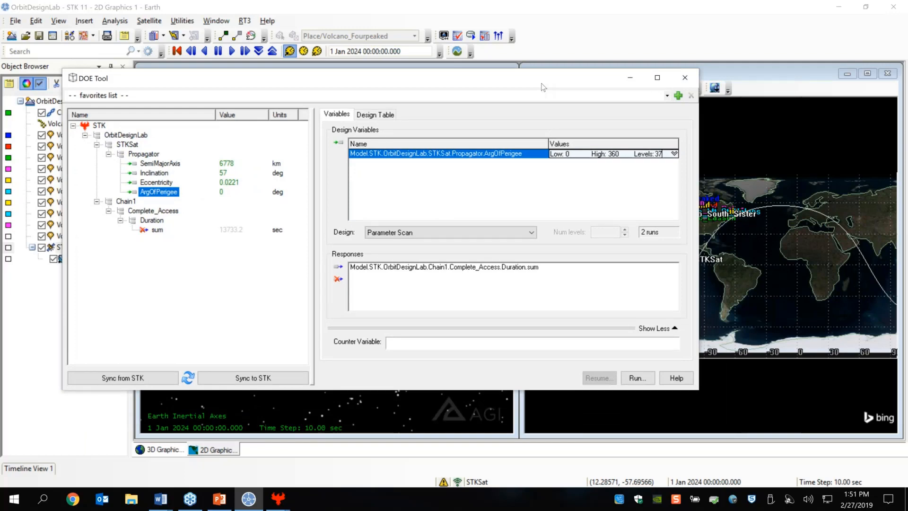
{"action": "left_click", "coordinate": [535, 197]}
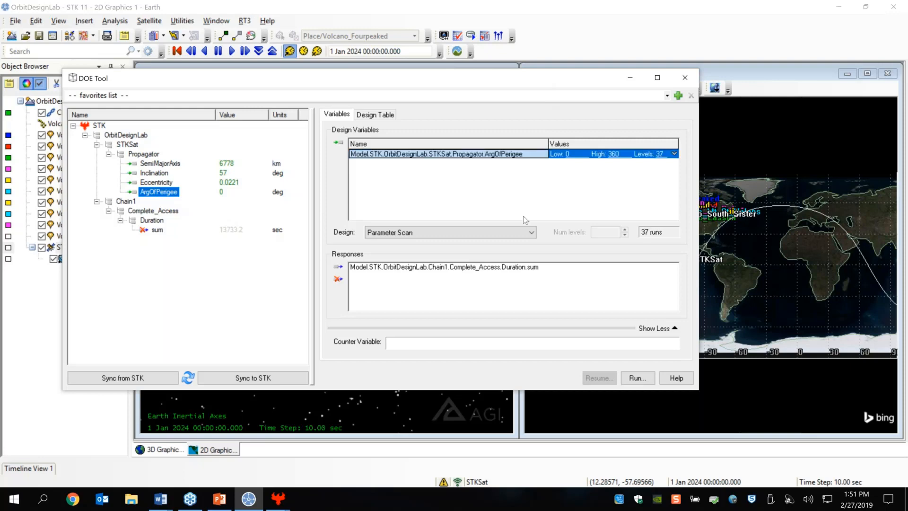
Check the access duration sum response and review the planned ArgOfPerigee runs in the design table.
{"action": "left_click", "coordinate": [400, 269]}
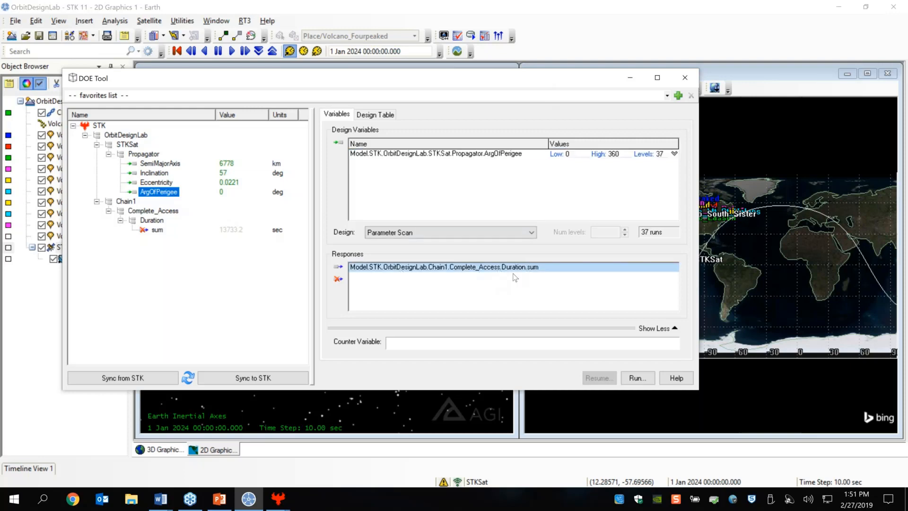
{"action": "left_click", "coordinate": [380, 116]}
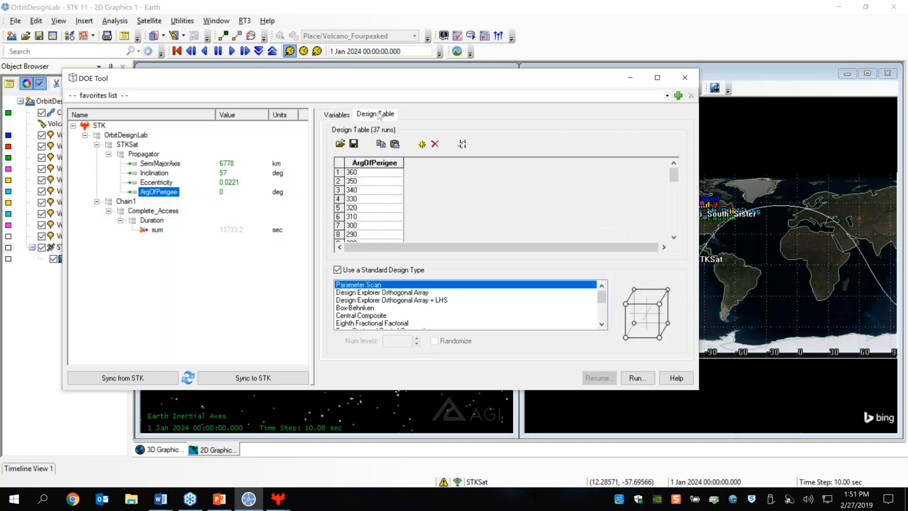
{"action": "scroll", "coordinate": [390, 236], "scroll_direction": "down", "scroll_amount": 10}
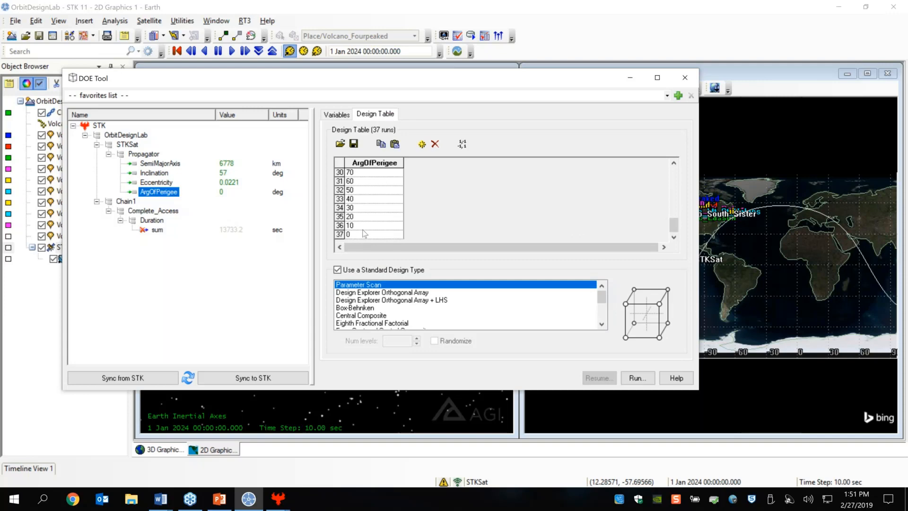
{"action": "scroll", "coordinate": [356, 212], "scroll_direction": "up", "scroll_amount": 10}
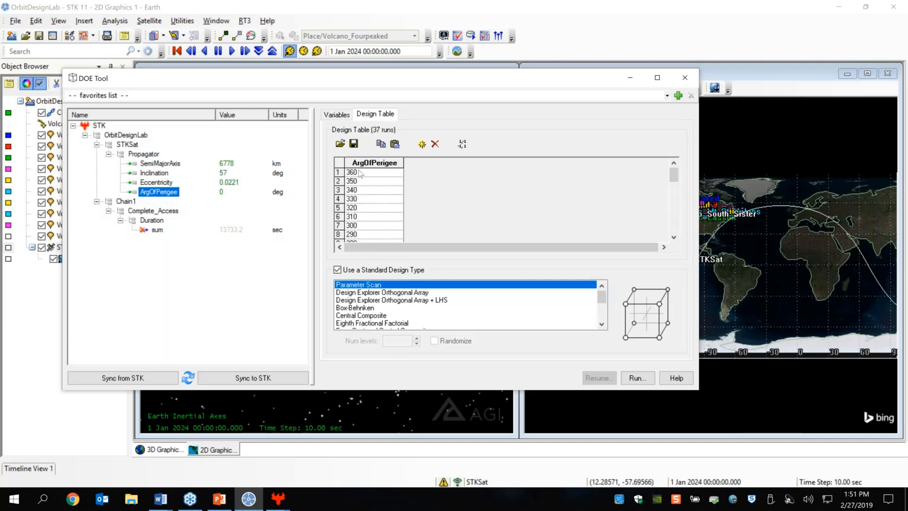
{"action": "left_click", "coordinate": [339, 115]}
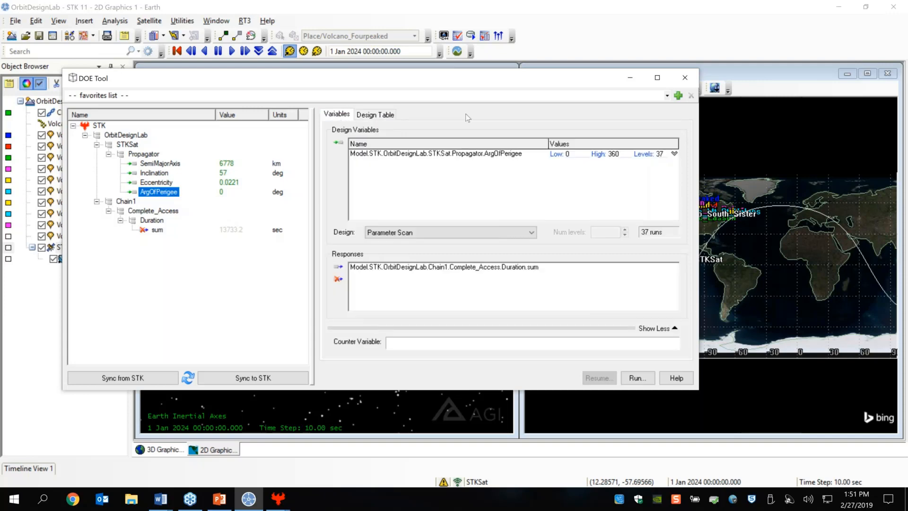
Run the ArgOfPerigee parameter scan.
{"action": "left_click", "coordinate": [636, 378]}
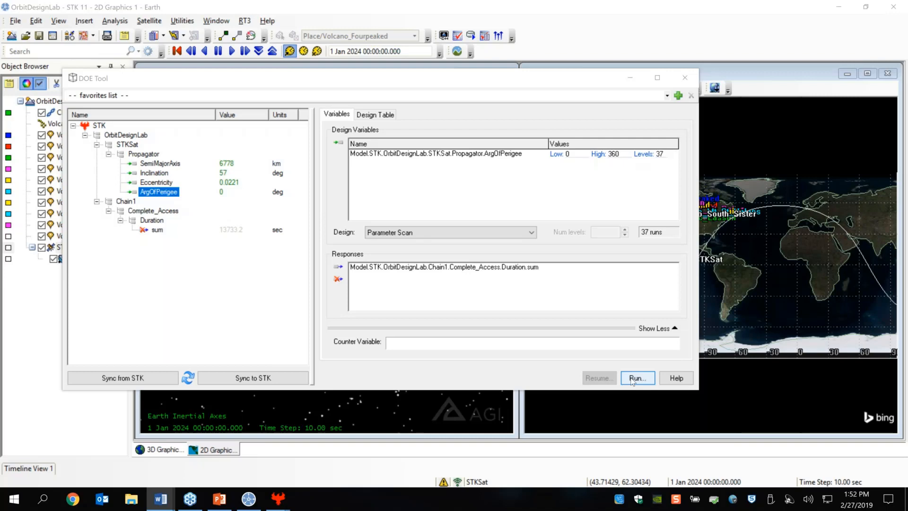
{"action": "left_click", "coordinate": [635, 378]}
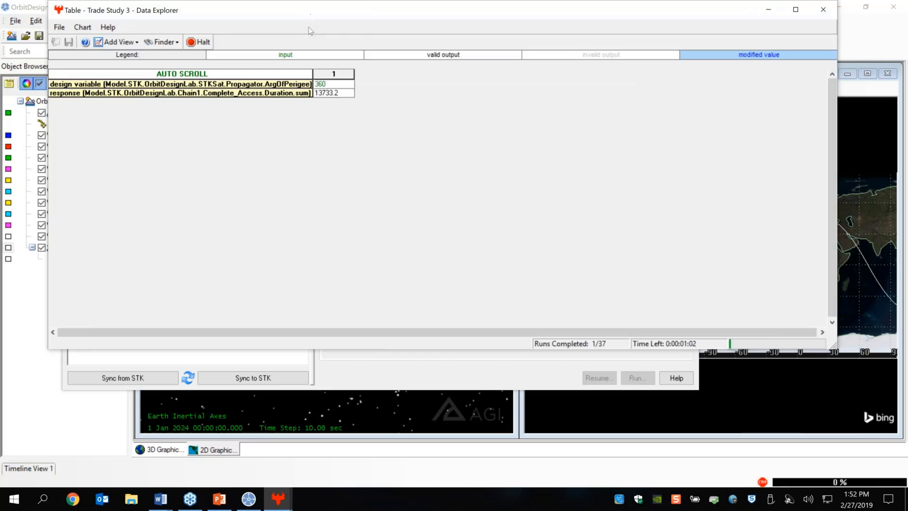
{"action": "left_click", "coordinate": [407, 381]}
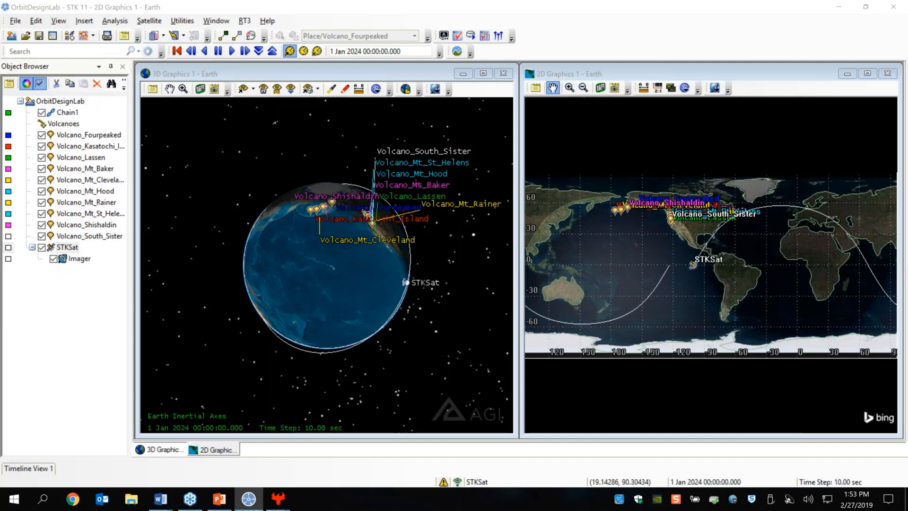
Bring the Trade Study 3 table to the front and look through the access duration sums for each ArgOfPerigee value.
{"action": "mouse_move", "coordinate": [278, 498]}
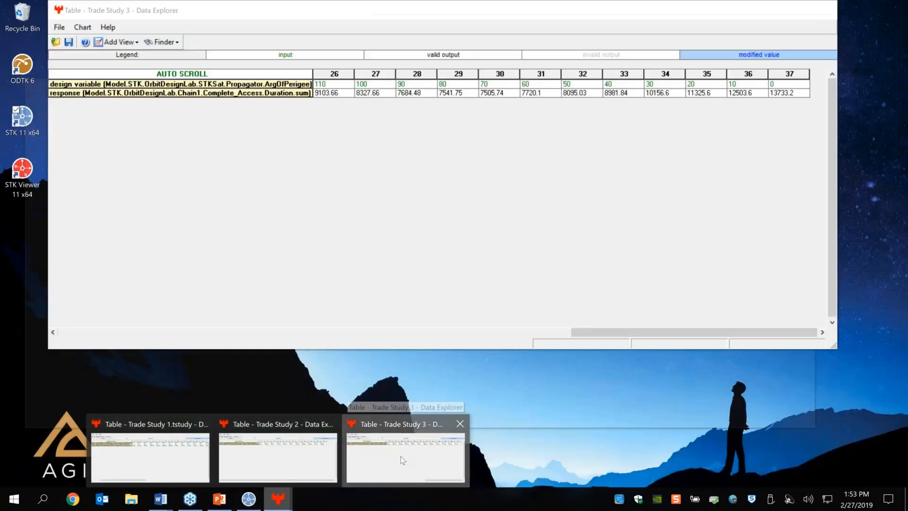
{"action": "left_click", "coordinate": [403, 459]}
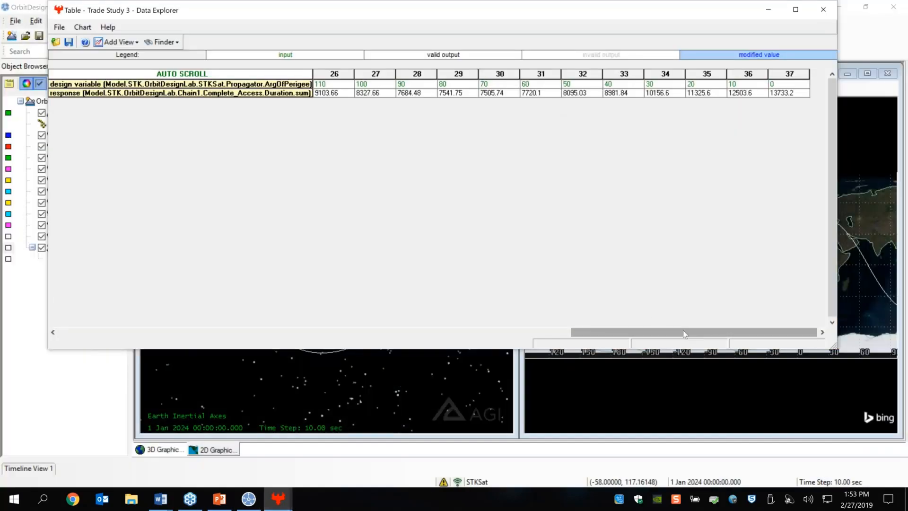
{"action": "left_click_drag", "start_coordinate": [683, 330], "coordinate": [245, 303]}
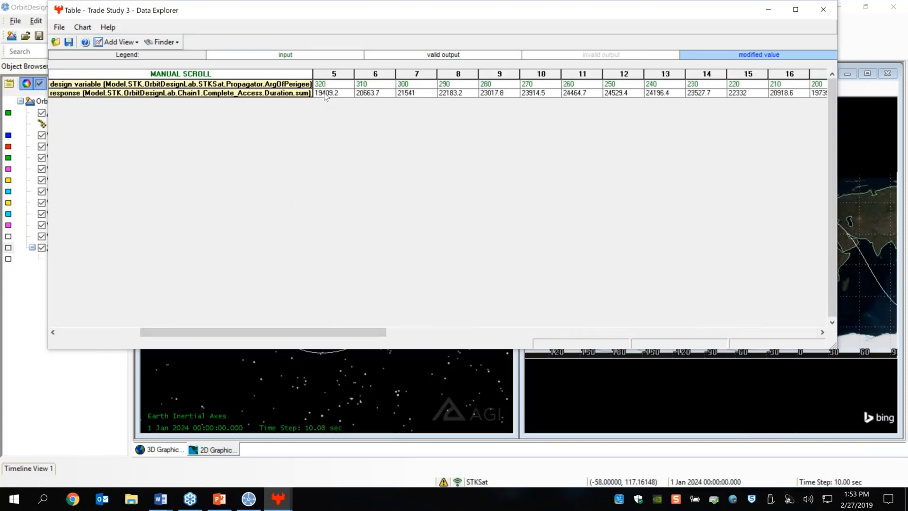
{"action": "left_click_drag", "start_coordinate": [422, 18], "coordinate": [408, 84]}
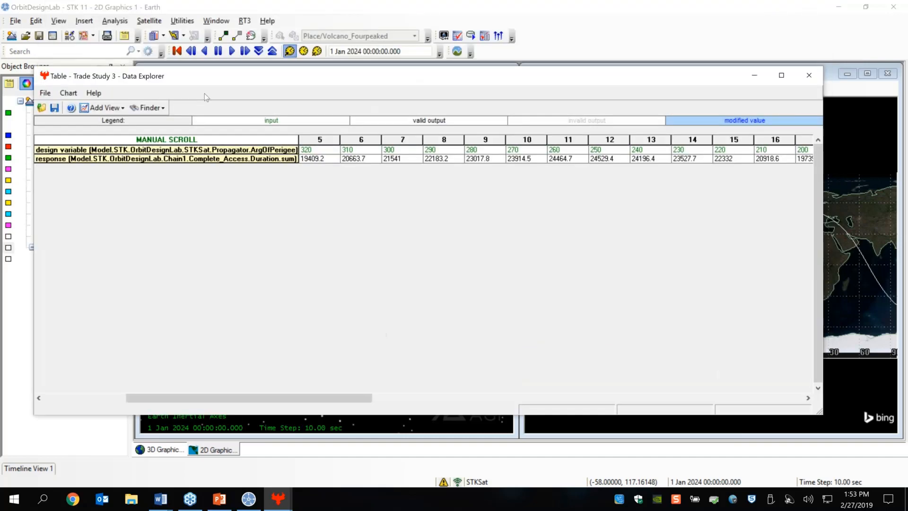
Add a 2D line plot of sum versus ArgOfPerigee and read the design point details at the curve's peak.
{"action": "left_click", "coordinate": [108, 108]}
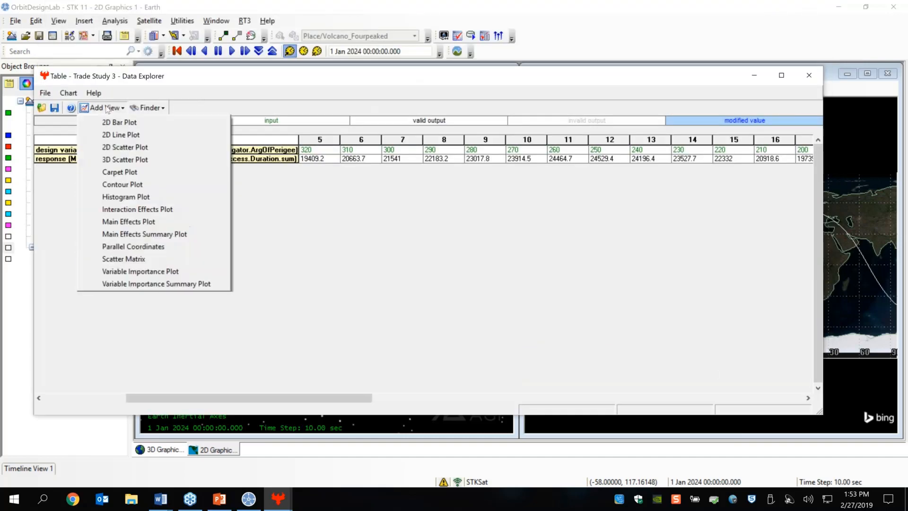
{"action": "left_click", "coordinate": [129, 137]}
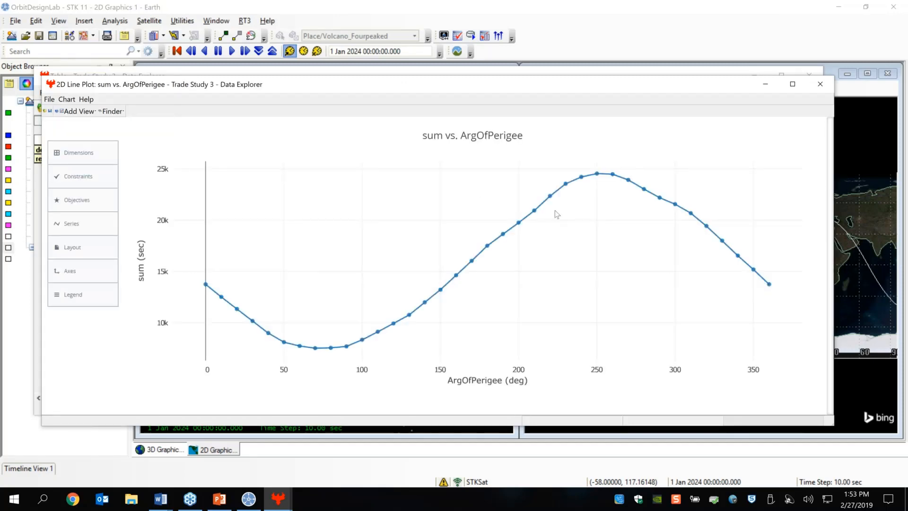
{"action": "mouse_move", "coordinate": [208, 285]}
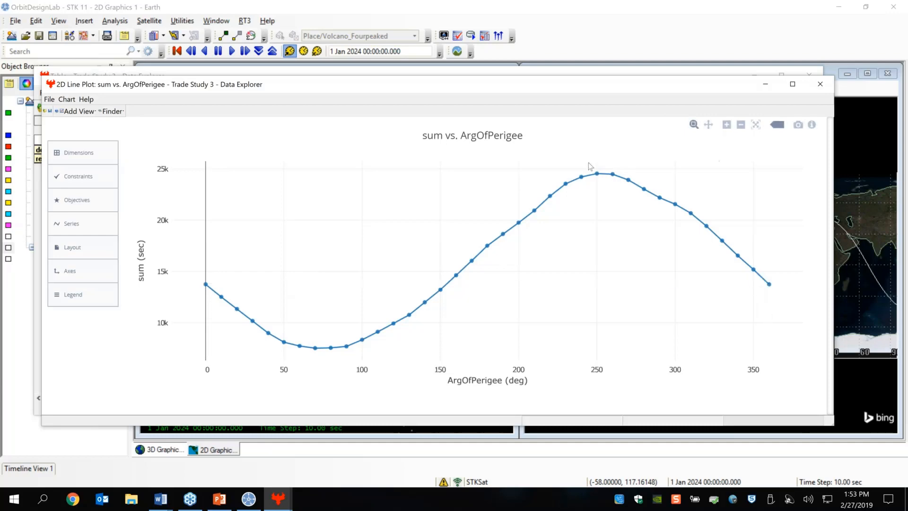
{"action": "mouse_move", "coordinate": [597, 174]}
{"action": "left_click", "coordinate": [598, 174]}
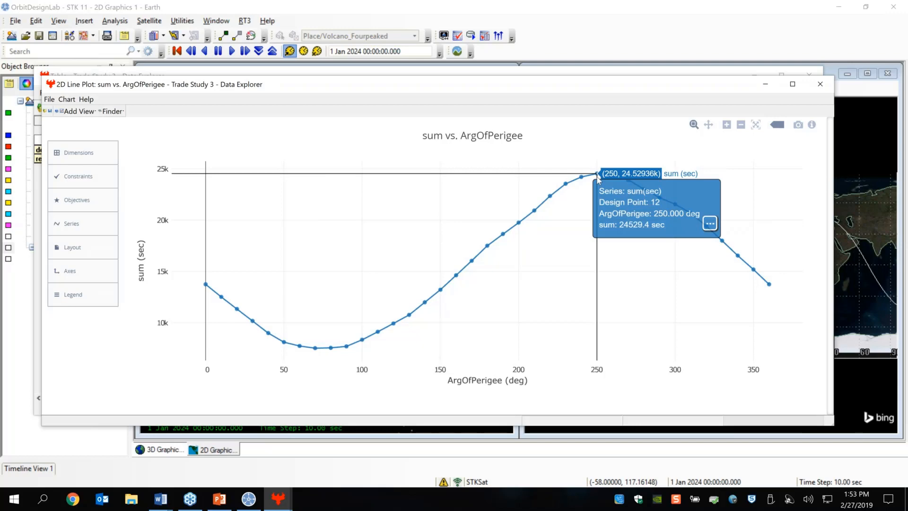
{"action": "left_click", "coordinate": [599, 204]}
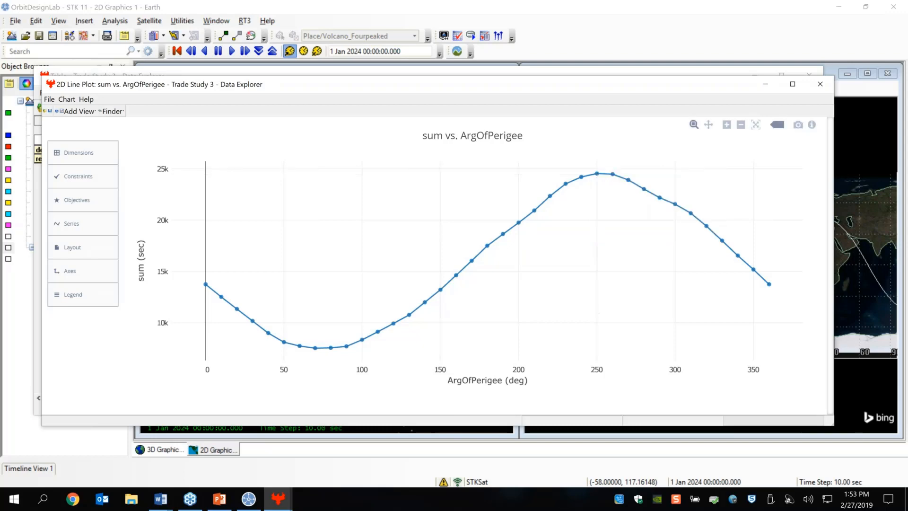
Inspect the design points around the peak of the sum versus ArgOfPerigee curve in Trade Study 3.
{"action": "left_click", "coordinate": [598, 174]}
{"action": "left_click", "coordinate": [581, 178]}
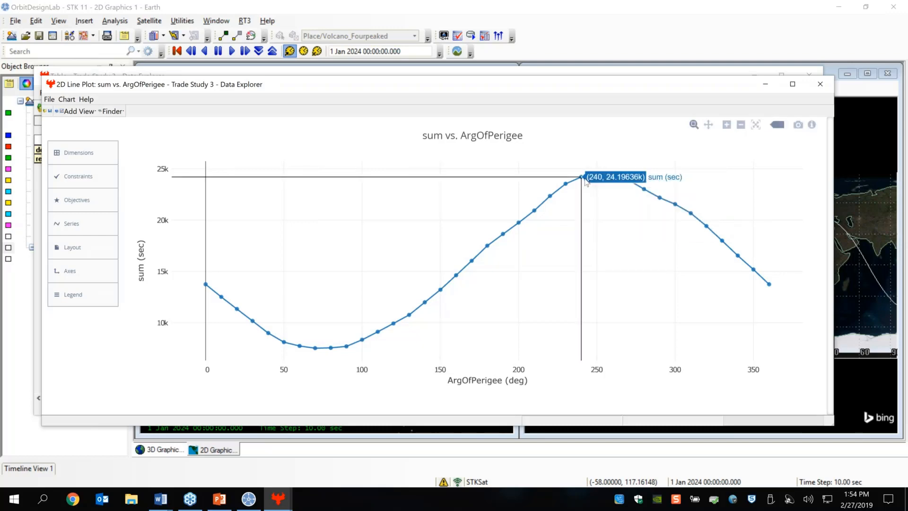
{"action": "mouse_move", "coordinate": [615, 175]}
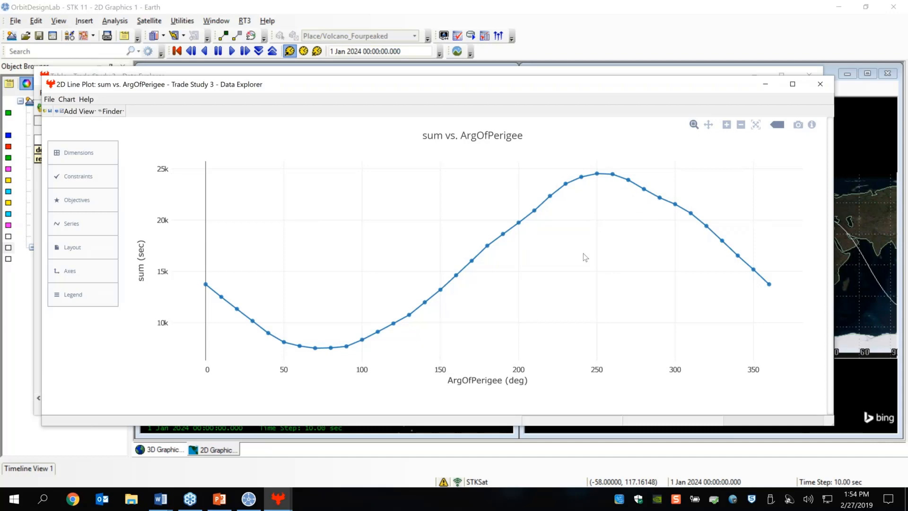
{"action": "left_click", "coordinate": [582, 179]}
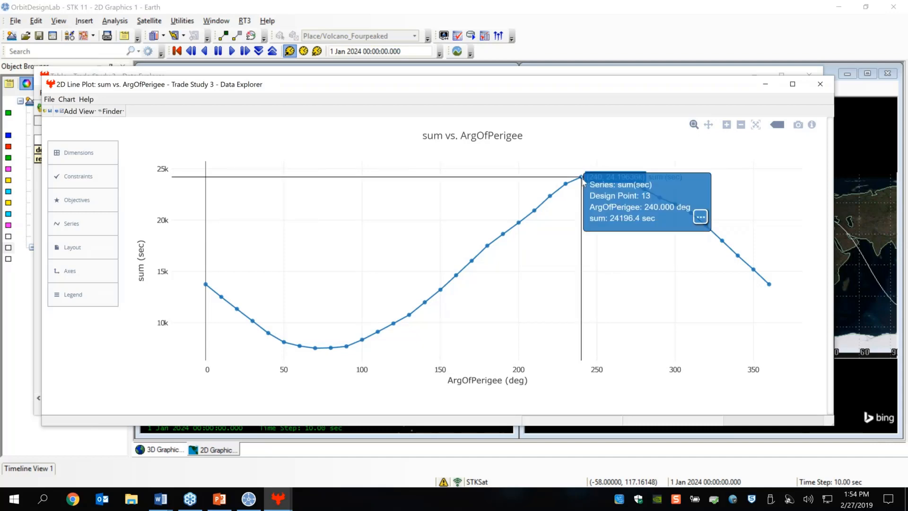
{"action": "left_click", "coordinate": [613, 175]}
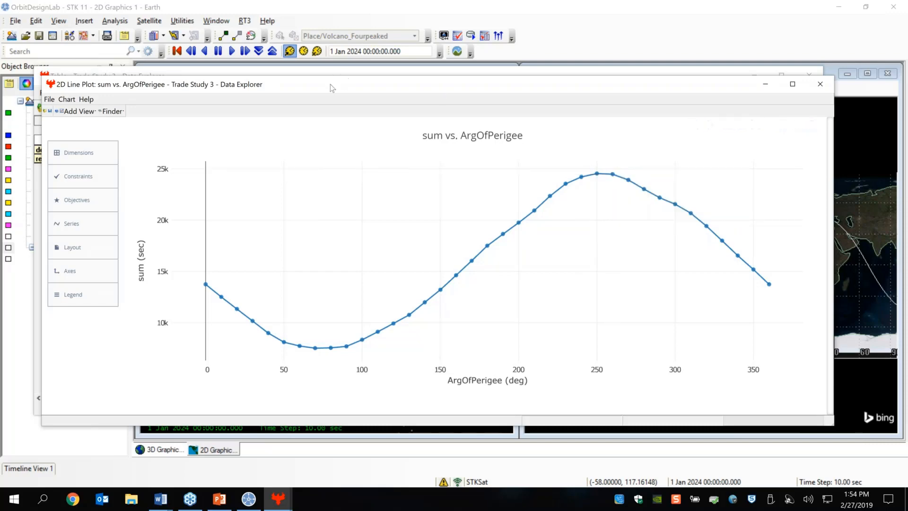
Clear away the Trade Study 3 windows and set the ArgOfPerigee design variable in the DOE Tool to low 240, high 260 and 21 levels.
{"action": "left_click_drag", "start_coordinate": [764, 81], "coordinate": [907, 183]}
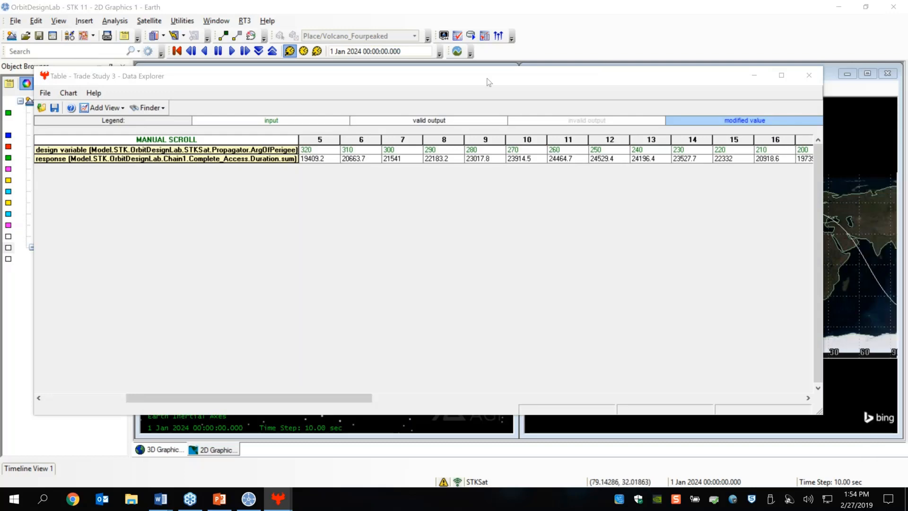
{"action": "left_click", "coordinate": [756, 73]}
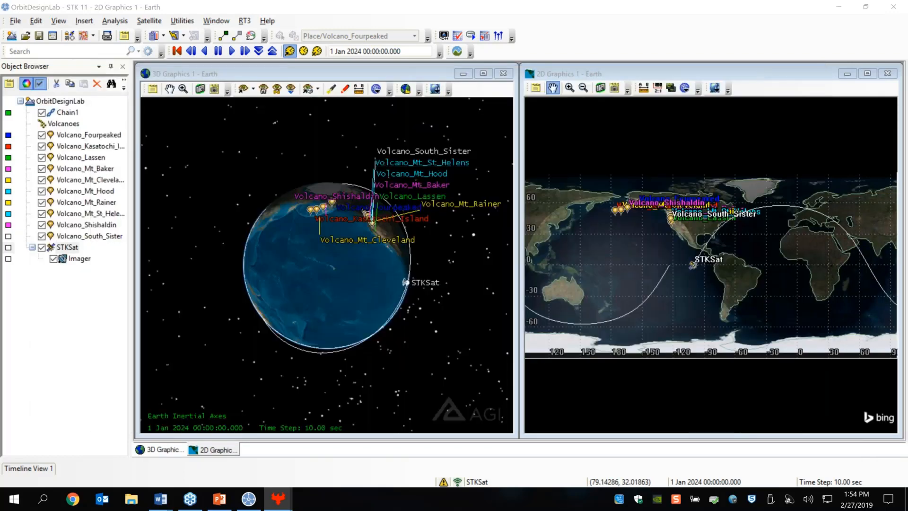
{"action": "left_click_drag", "start_coordinate": [907, 118], "coordinate": [471, 79]}
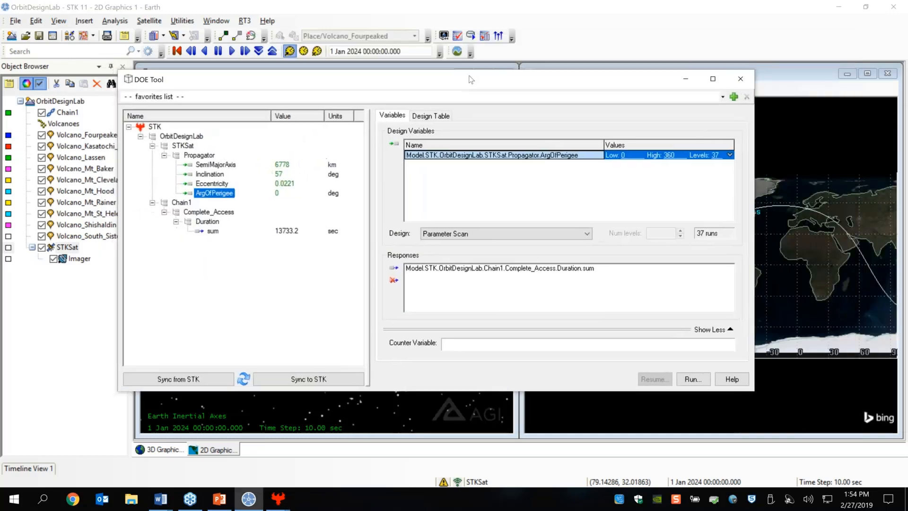
{"action": "left_click", "coordinate": [632, 158]}
{"action": "type", "text": "240"}
{"action": "key", "text": "Tab"}
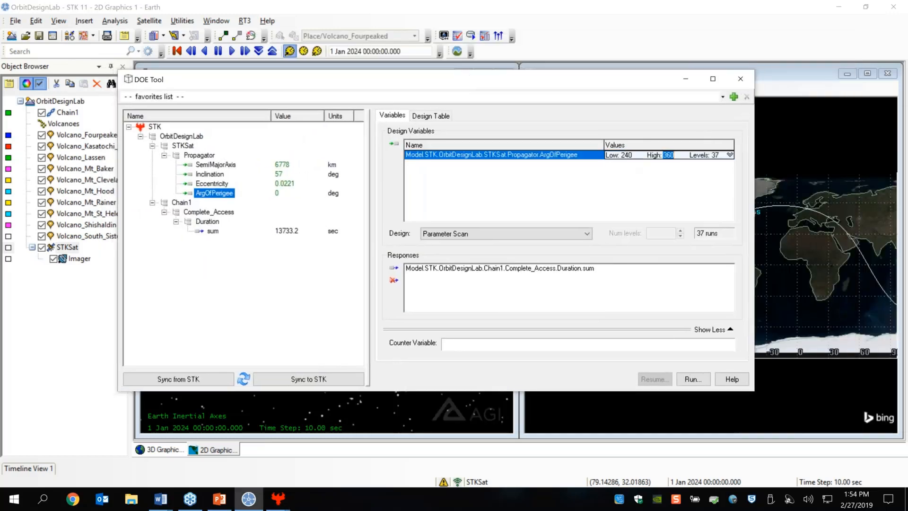
{"action": "type", "text": "260"}
{"action": "key", "text": "Tab"}
{"action": "type", "text": "21"}
{"action": "key", "text": "Return"}
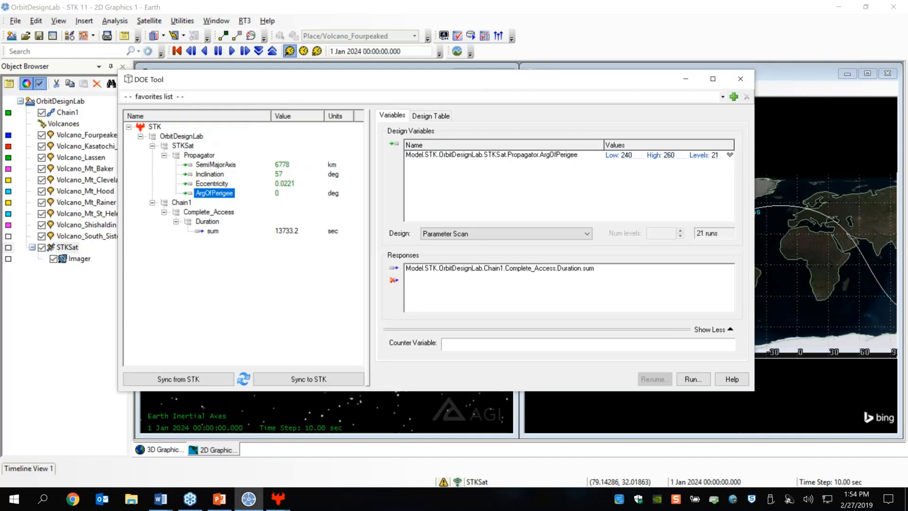
Review the planned ArgOfPerigee runs in the design table and return to the design variables.
{"action": "key", "text": "alt+Tab"}
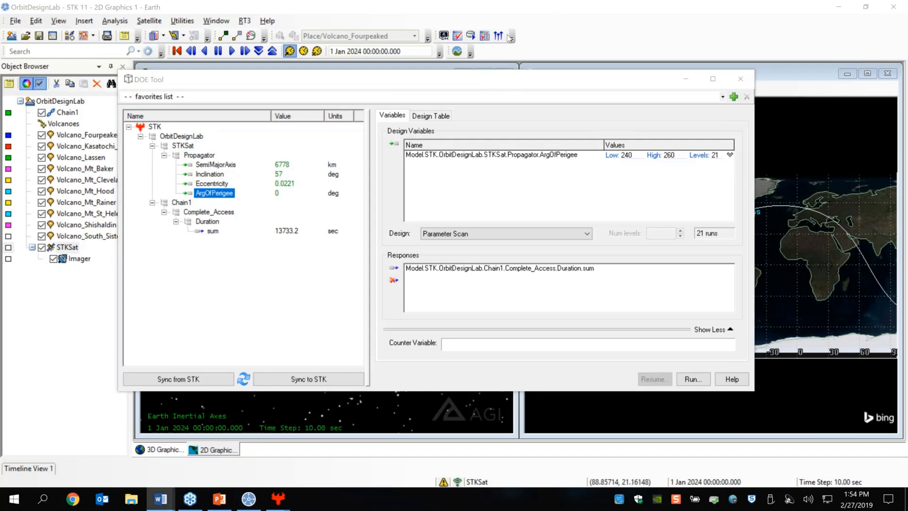
{"action": "left_click", "coordinate": [435, 117]}
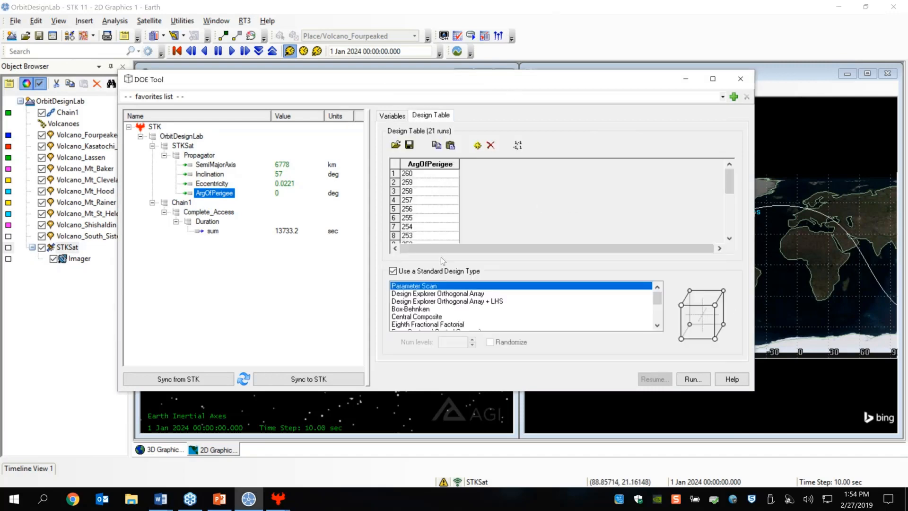
{"action": "scroll", "coordinate": [428, 211], "scroll_direction": "down", "scroll_amount": 5}
{"action": "scroll", "coordinate": [428, 212], "scroll_direction": "up", "scroll_amount": 5}
{"action": "left_click", "coordinate": [393, 117]}
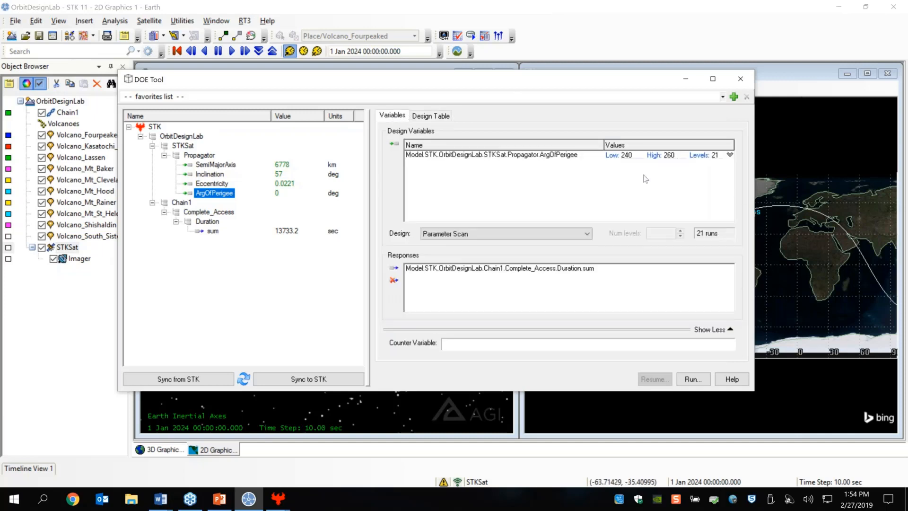
Run the refined ArgOfPerigee parameter scan and move the DOE Tool out of the way.
{"action": "left_click", "coordinate": [692, 379]}
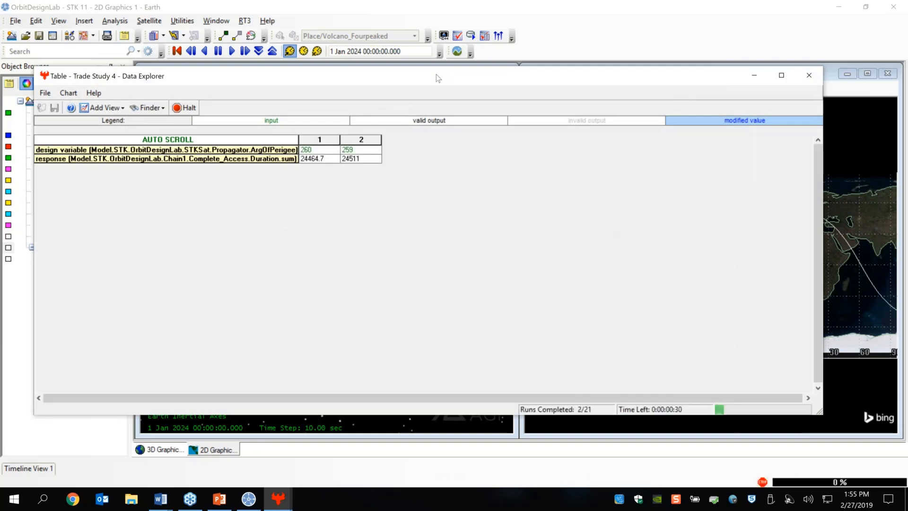
{"action": "left_click_drag", "start_coordinate": [436, 75], "coordinate": [437, 138]}
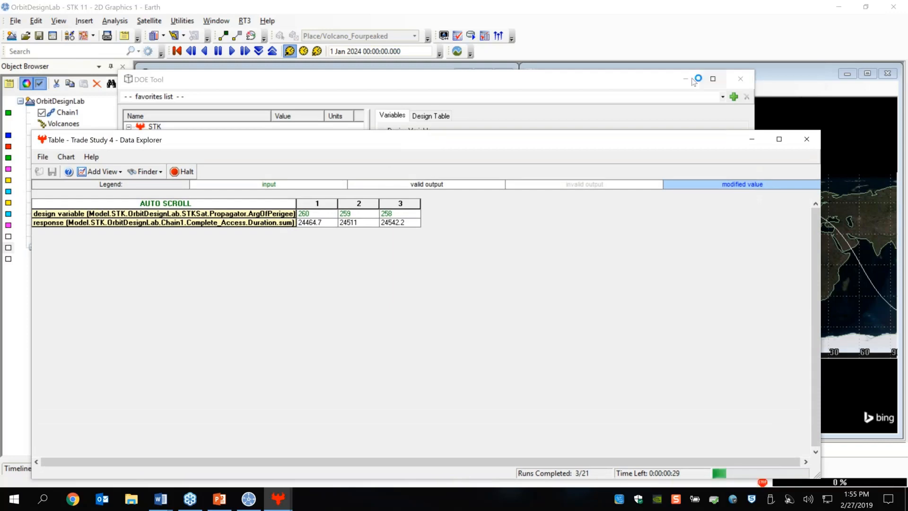
{"action": "left_click", "coordinate": [560, 76]}
{"action": "left_click_drag", "start_coordinate": [559, 77], "coordinate": [907, 52]}
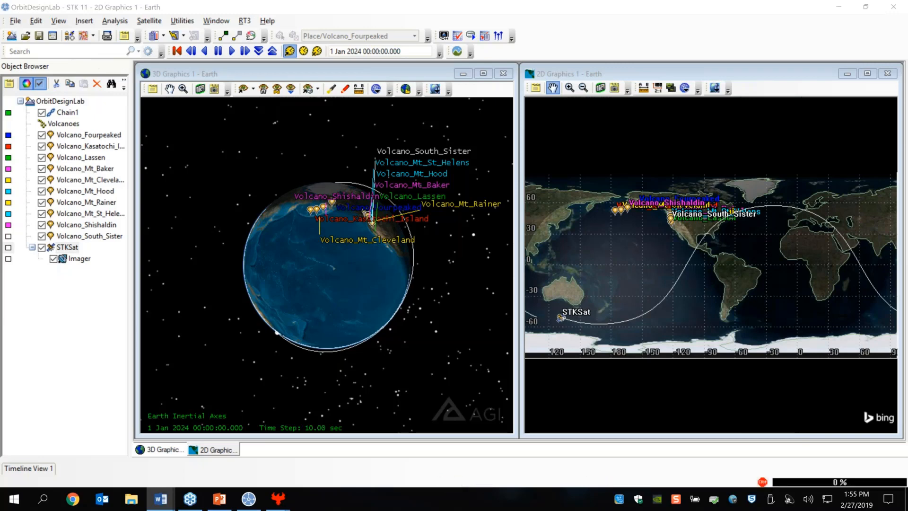
Bring the Trade Study 4 table to the front and reposition it to follow the access duration sums.
{"action": "mouse_move", "coordinate": [278, 499]}
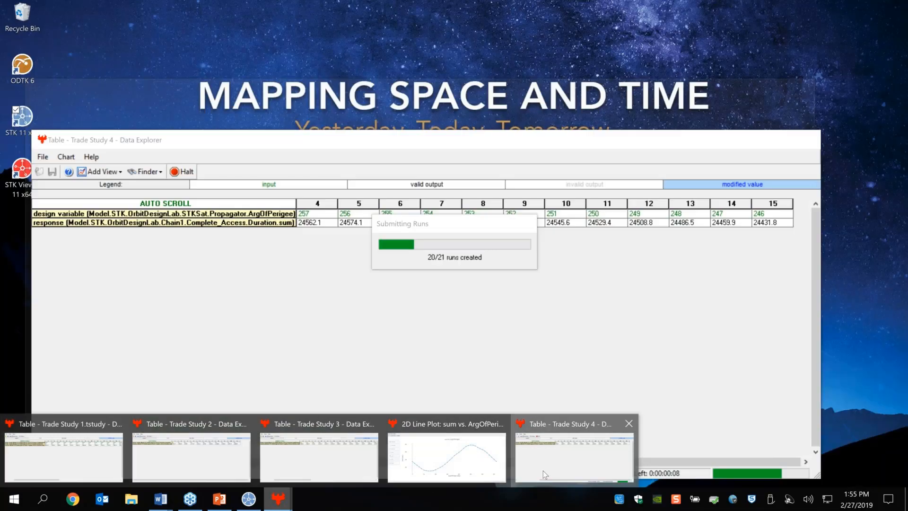
{"action": "left_click", "coordinate": [543, 470]}
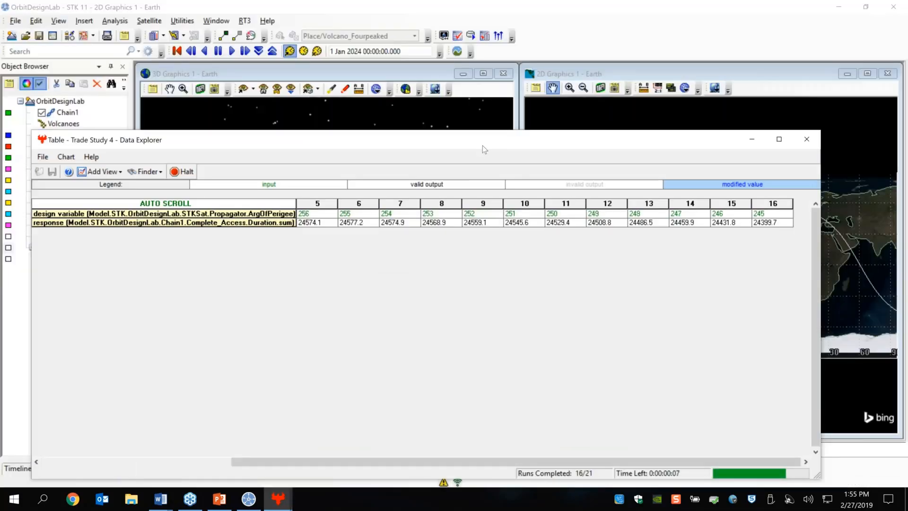
{"action": "left_click_drag", "start_coordinate": [482, 142], "coordinate": [455, 216]}
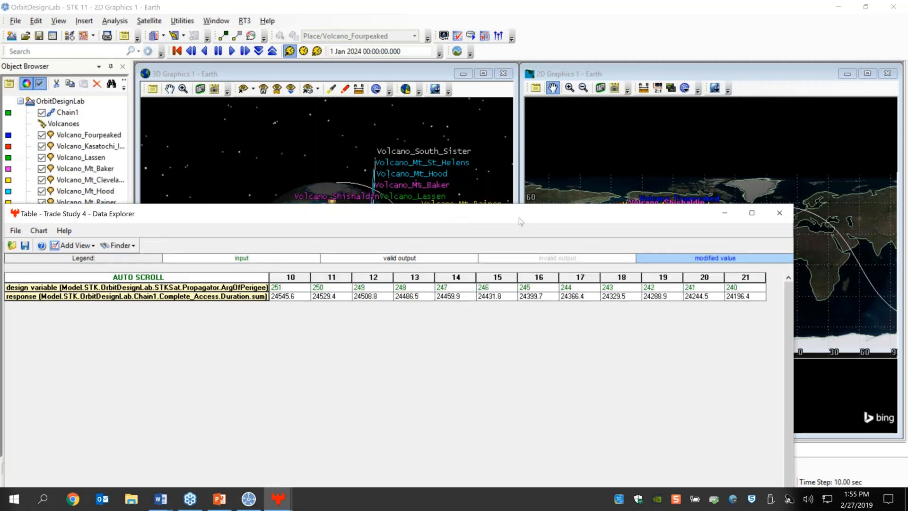
{"action": "left_click_drag", "start_coordinate": [519, 218], "coordinate": [537, 331]}
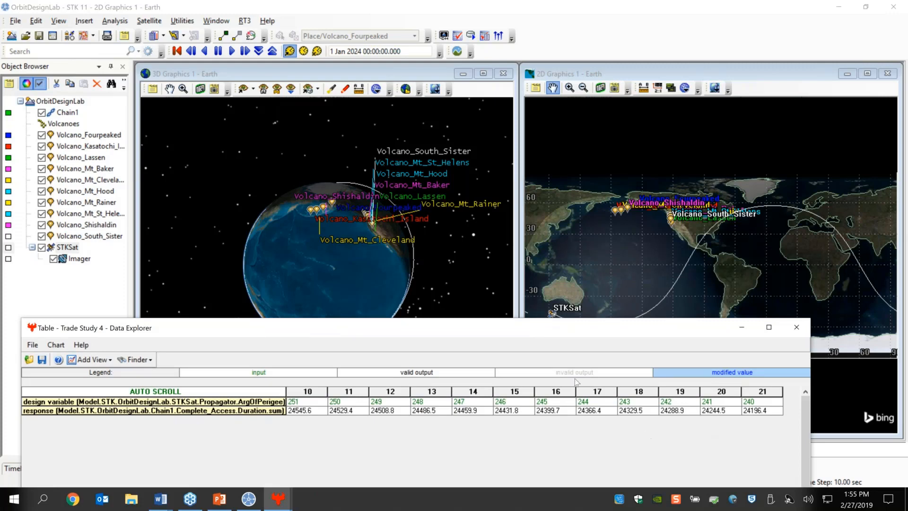
{"action": "left_click_drag", "start_coordinate": [462, 149], "coordinate": [553, 66]}
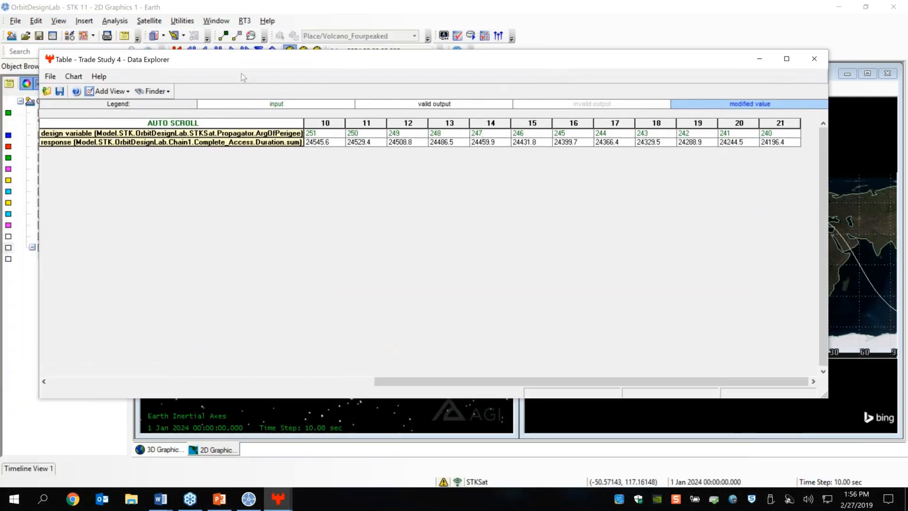
Add a 2D line plot of sum versus ArgOfPerigee for Trade Study 4 and inspect the design points at and near its peak.
{"action": "left_click", "coordinate": [110, 91]}
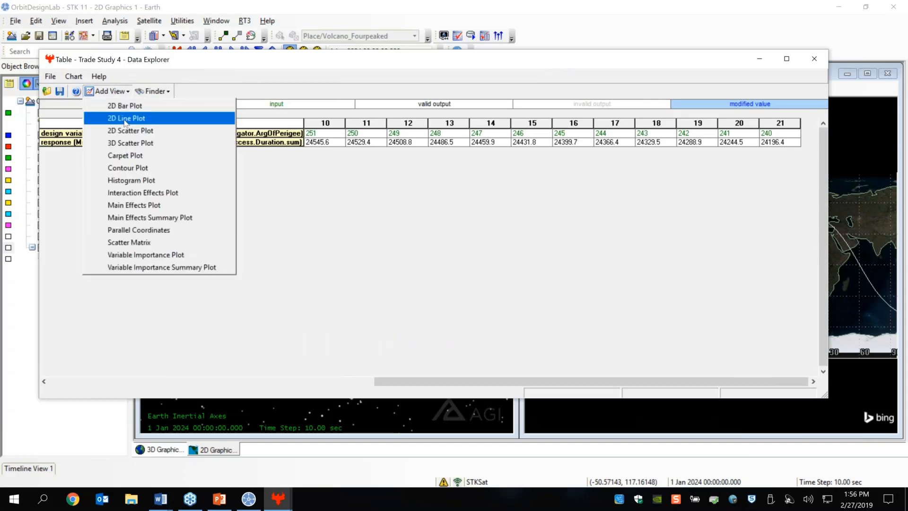
{"action": "left_click", "coordinate": [124, 117]}
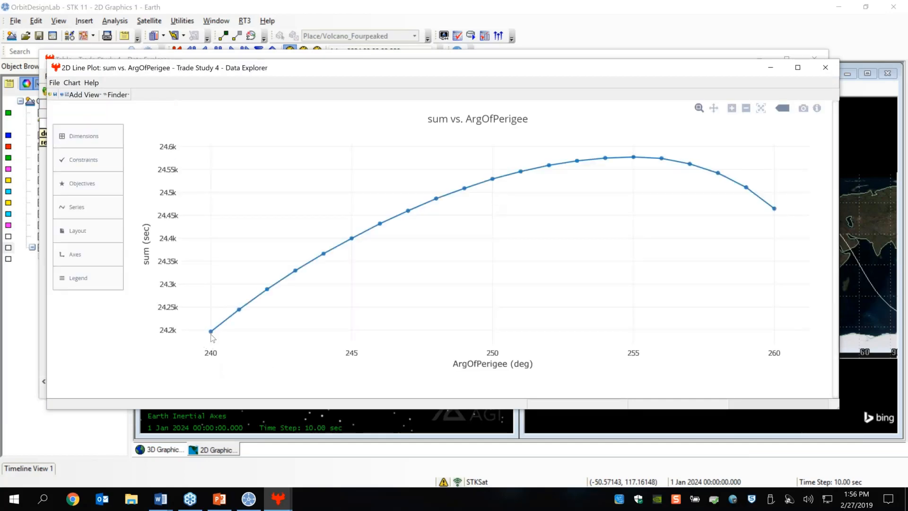
{"action": "mouse_move", "coordinate": [210, 332]}
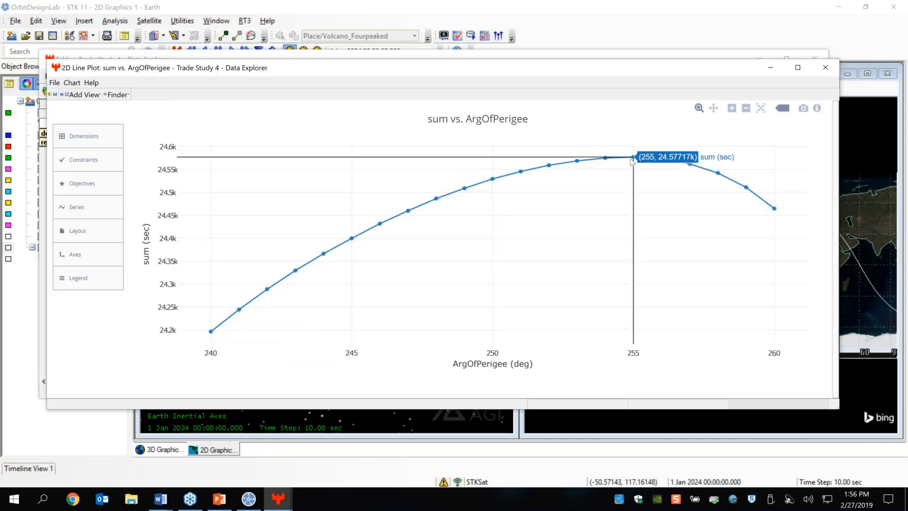
{"action": "mouse_move", "coordinate": [633, 157]}
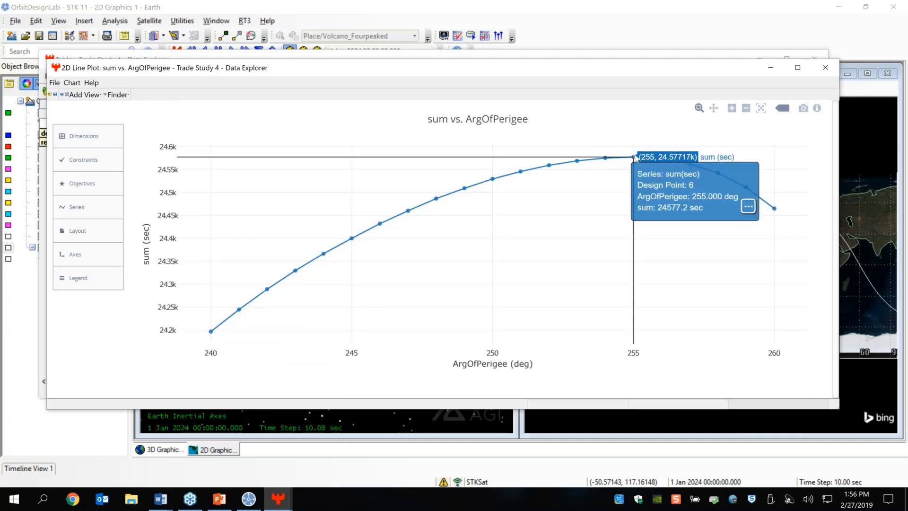
{"action": "left_click", "coordinate": [633, 157]}
{"action": "mouse_move", "coordinate": [447, 182]}
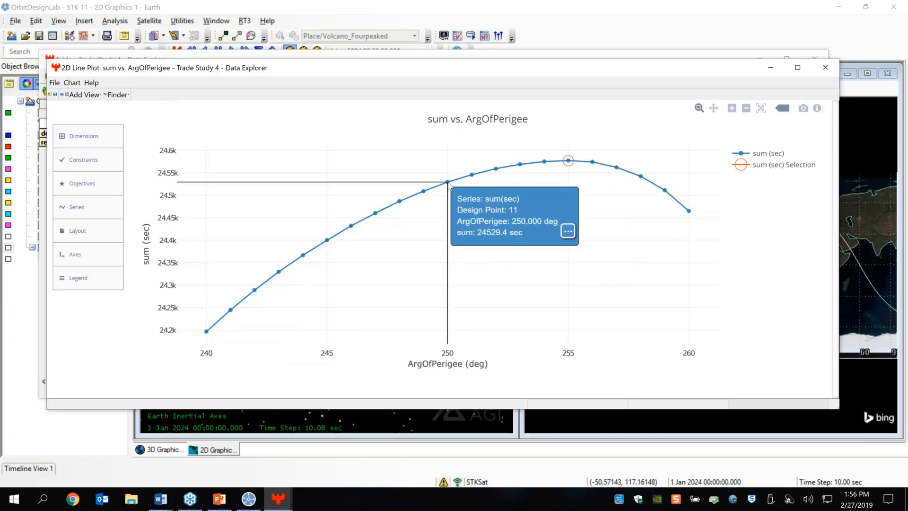
{"action": "mouse_move", "coordinate": [570, 162]}
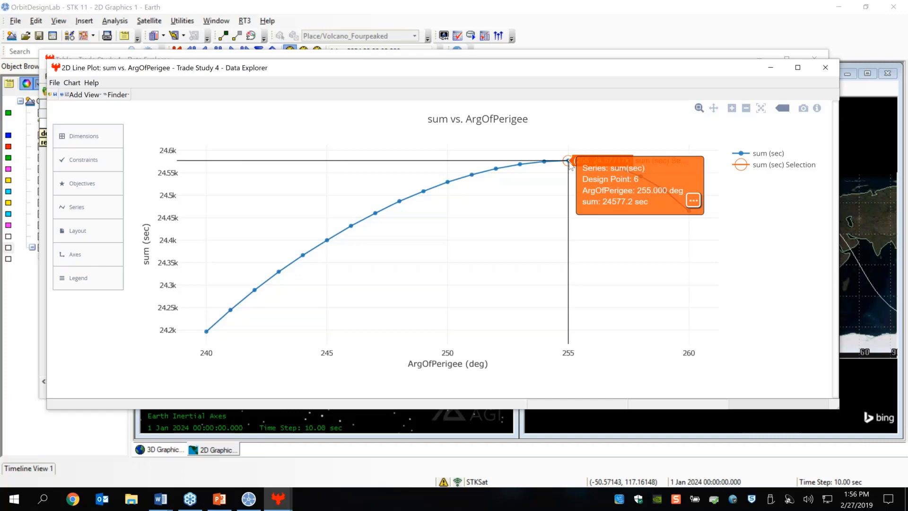
{"action": "left_click", "coordinate": [569, 162]}
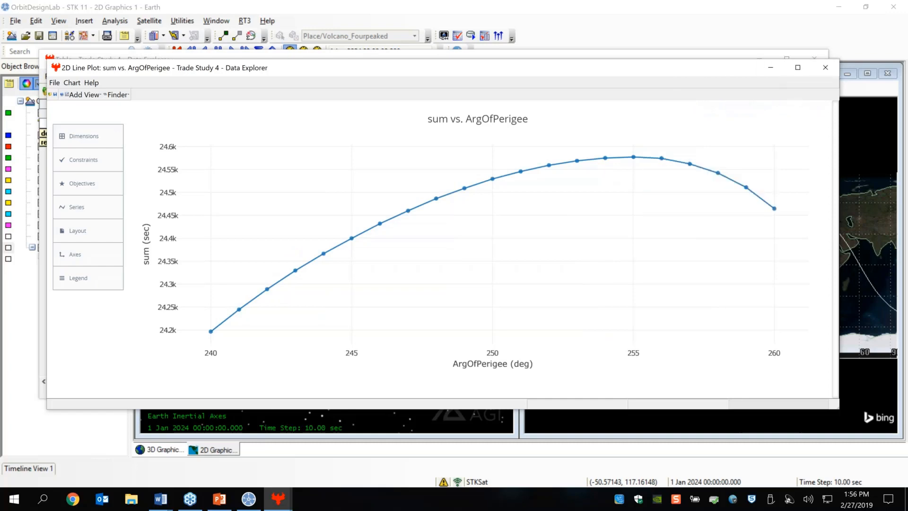
Bring back the DOE Tool and try to sync an ArgOfPerigee of 250 deg to STK.
{"action": "left_click_drag", "start_coordinate": [907, 166], "coordinate": [508, 96]}
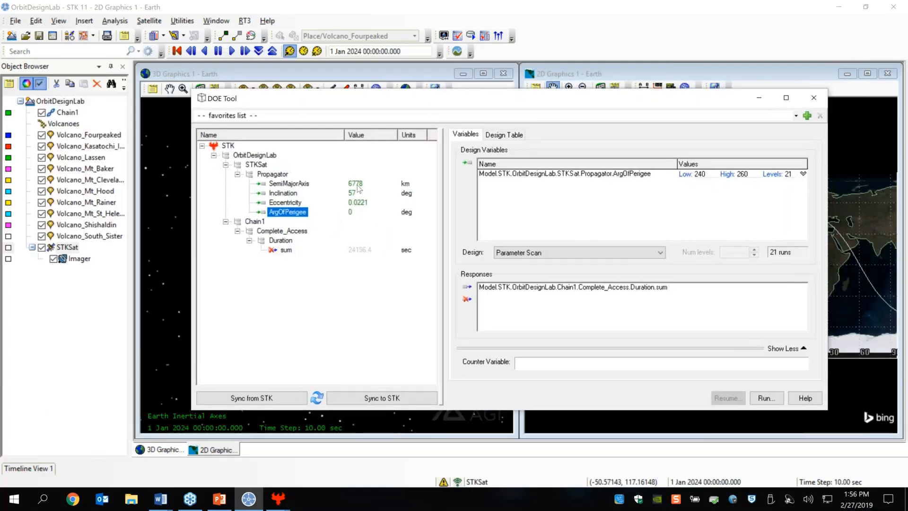
{"action": "left_click", "coordinate": [350, 215]}
{"action": "type", "text": "250"}
{"action": "left_click", "coordinate": [373, 398]}
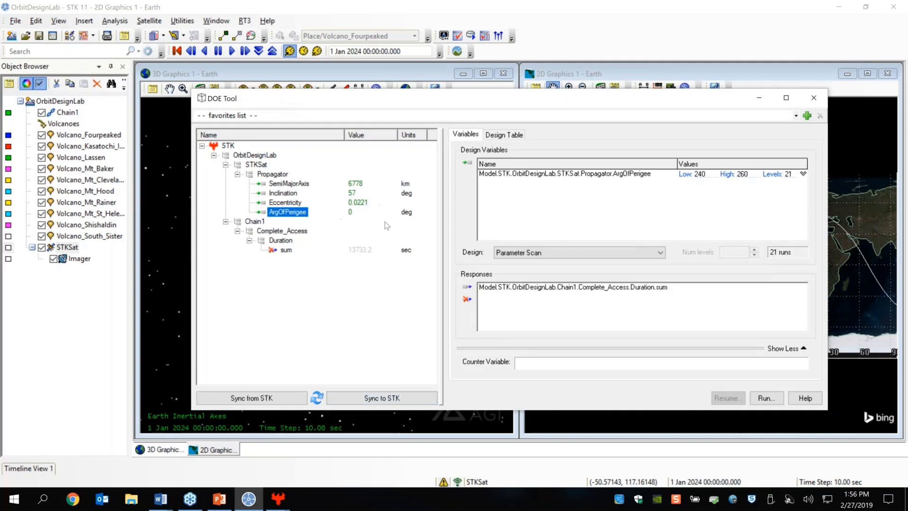
Set STKSat's ArgOfPerigee to 255 deg, sync it to STK, and move the DOE Tool off the graphics views.
{"action": "left_click", "coordinate": [361, 213]}
{"action": "type", "text": "255"}
{"action": "left_click", "coordinate": [377, 397]}
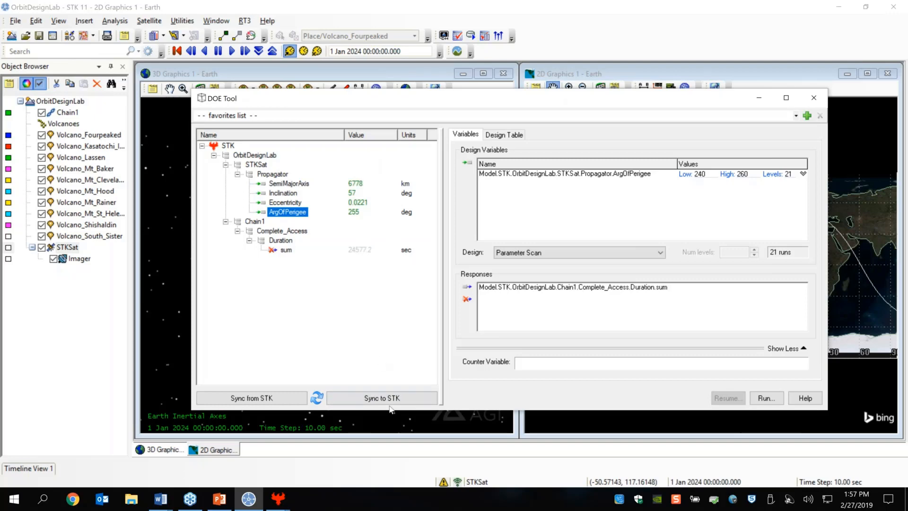
{"action": "left_click", "coordinate": [388, 398]}
{"action": "left_click_drag", "start_coordinate": [324, 107], "coordinate": [907, 107]}
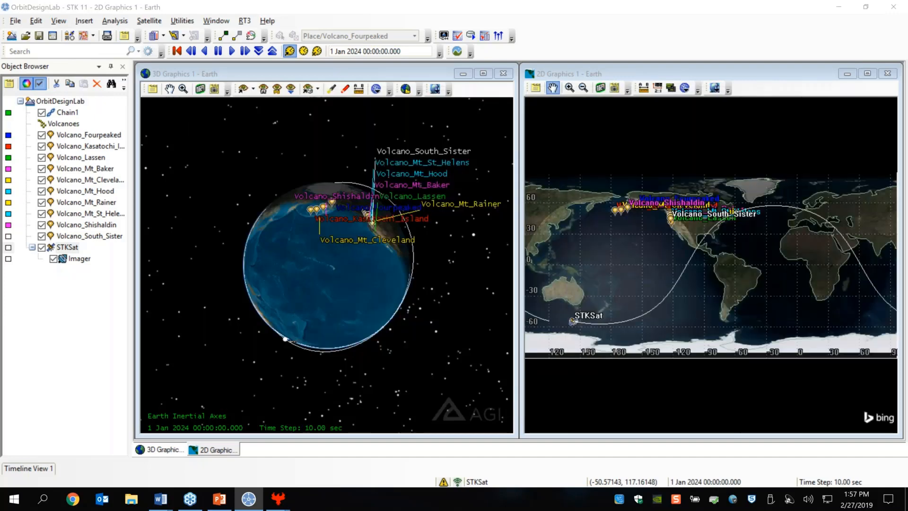
Generate the Complete Chain Access report for Chain1 and highlight the Total Duration line in its global statistics.
{"action": "left_click", "coordinate": [183, 36]}
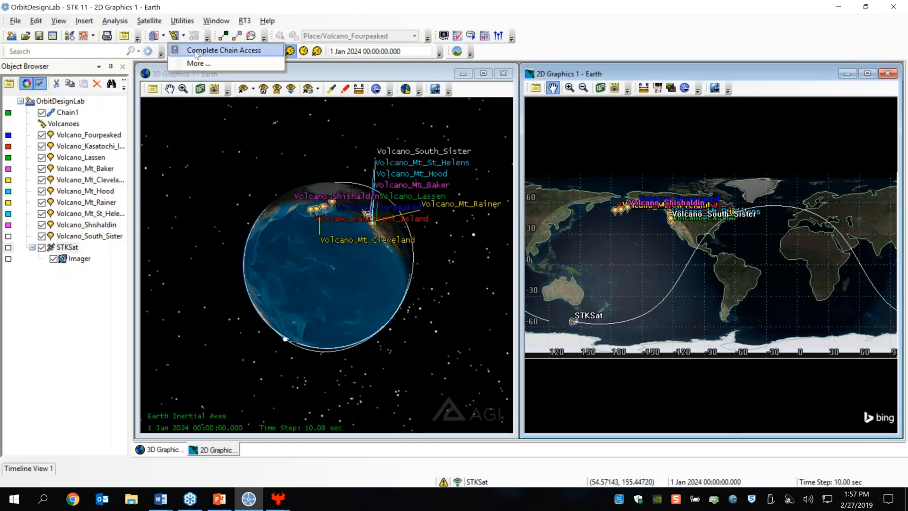
{"action": "left_click", "coordinate": [197, 52]}
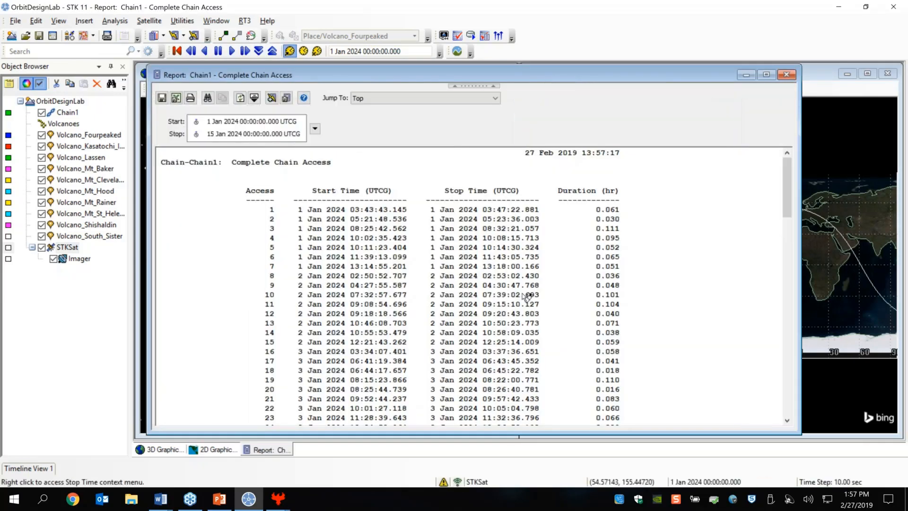
{"action": "scroll", "coordinate": [526, 297], "scroll_direction": "down", "scroll_amount": 20}
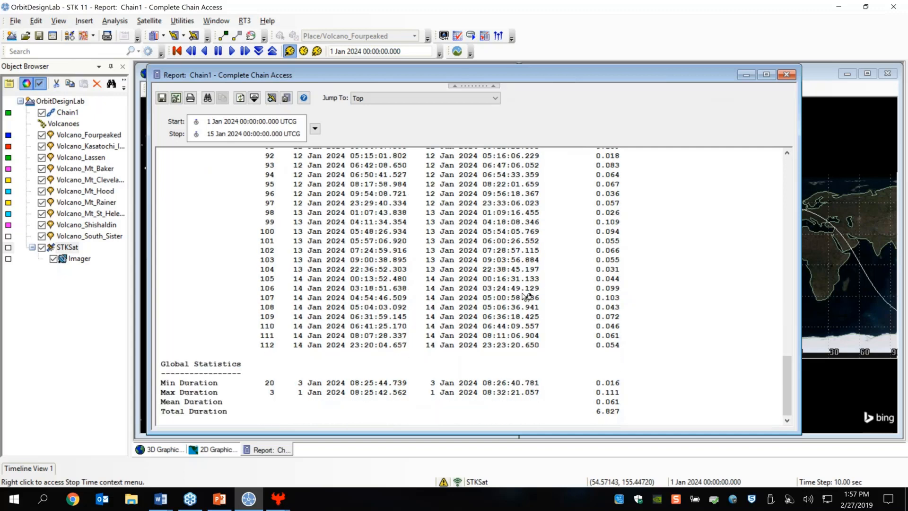
{"action": "left_click_drag", "start_coordinate": [629, 412], "coordinate": [159, 412]}
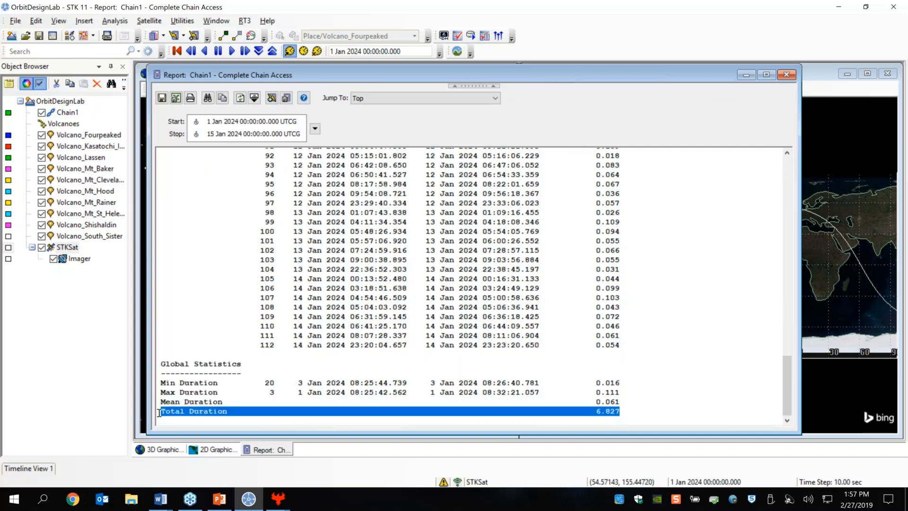
Clear the highlight in Chain1's Complete Chain Access report, narrow its window, and move it aside to uncover the 3D graphics view.
{"action": "left_click", "coordinate": [656, 411]}
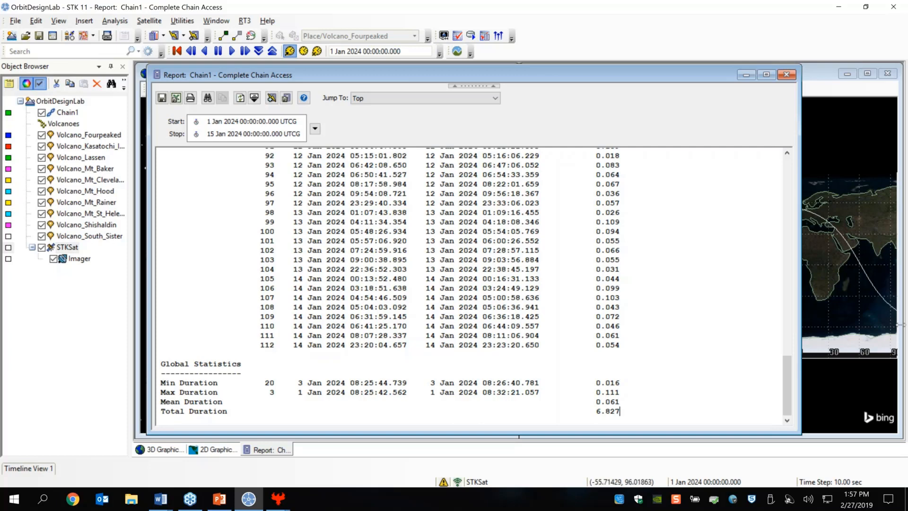
{"action": "key", "text": "alt+Tab"}
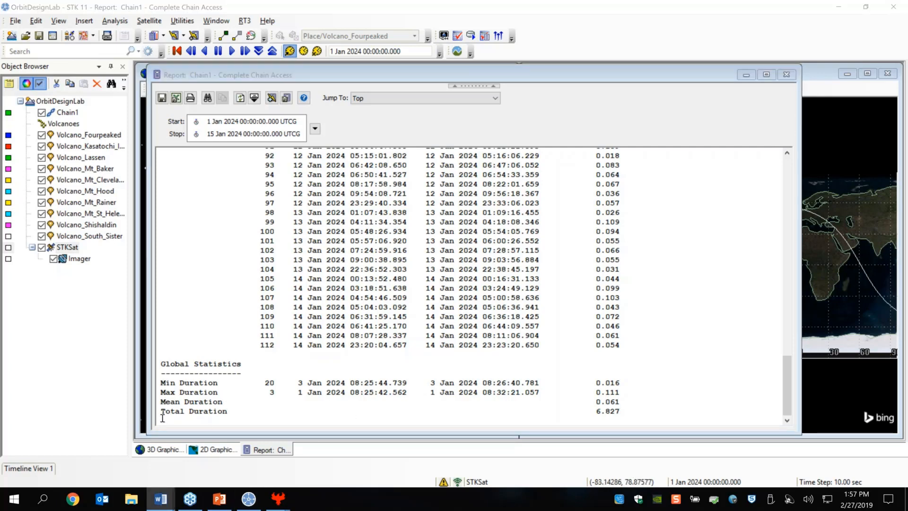
{"action": "left_click", "coordinate": [621, 412]}
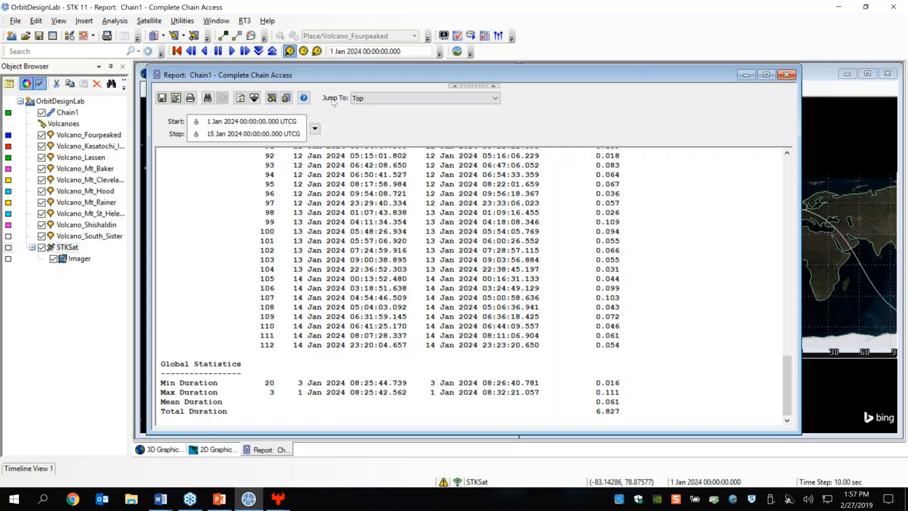
{"action": "left_click_drag", "start_coordinate": [146, 98], "coordinate": [292, 98]}
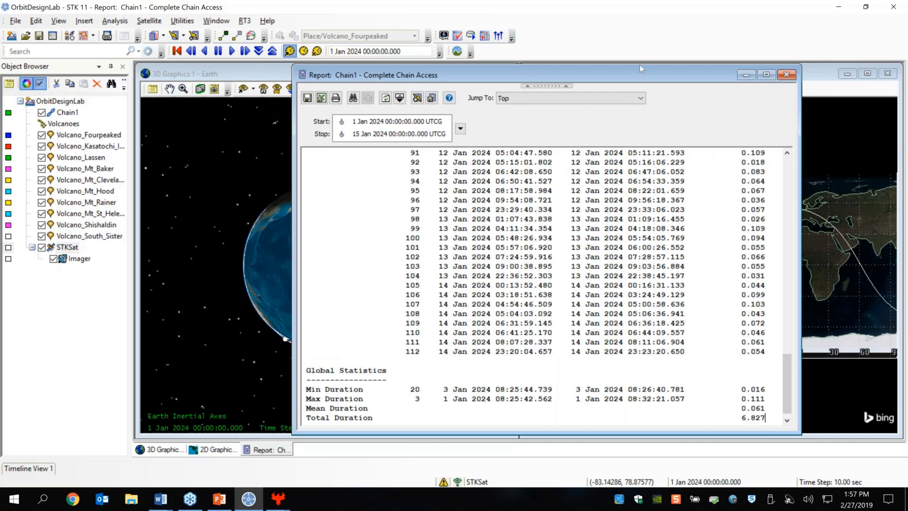
{"action": "left_click_drag", "start_coordinate": [526, 70], "coordinate": [623, 74]}
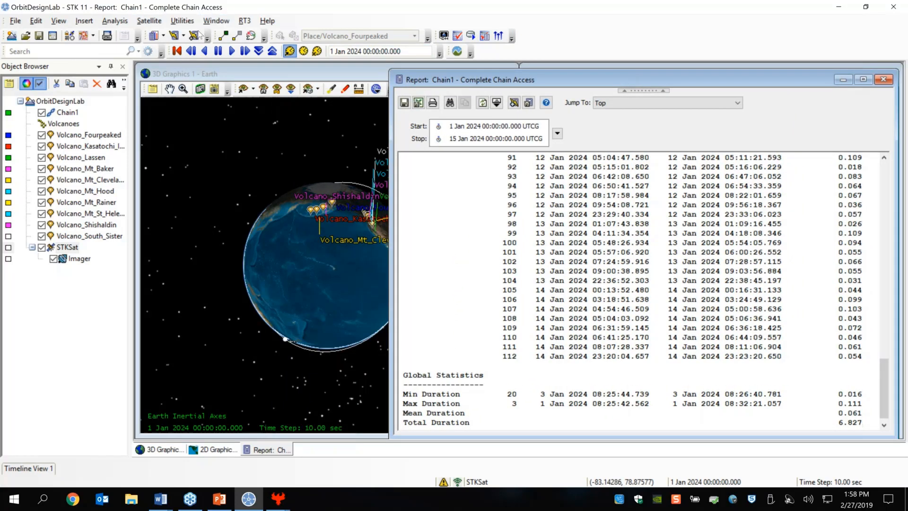
In the Report & Graph Manager, set the object type to Chain and open the properties of the installed Complete Chain Access report style.
{"action": "left_click", "coordinate": [164, 35]}
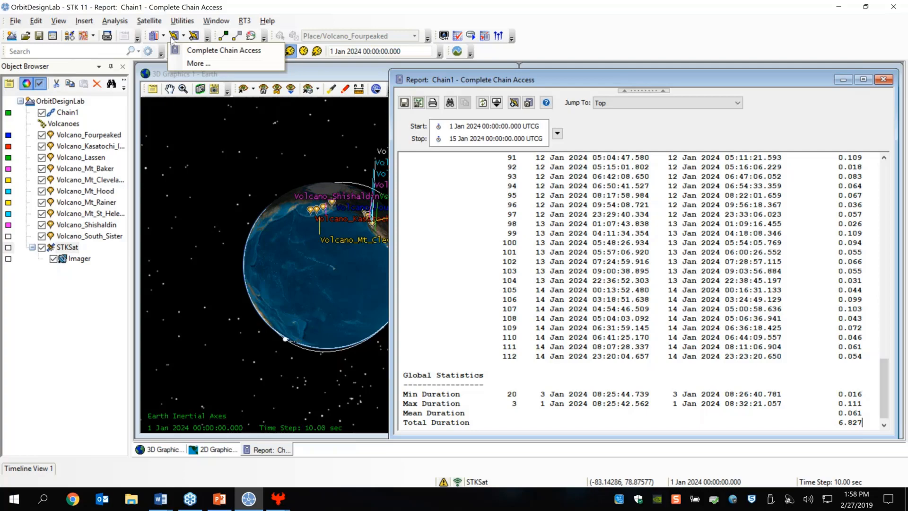
{"action": "left_click", "coordinate": [155, 36]}
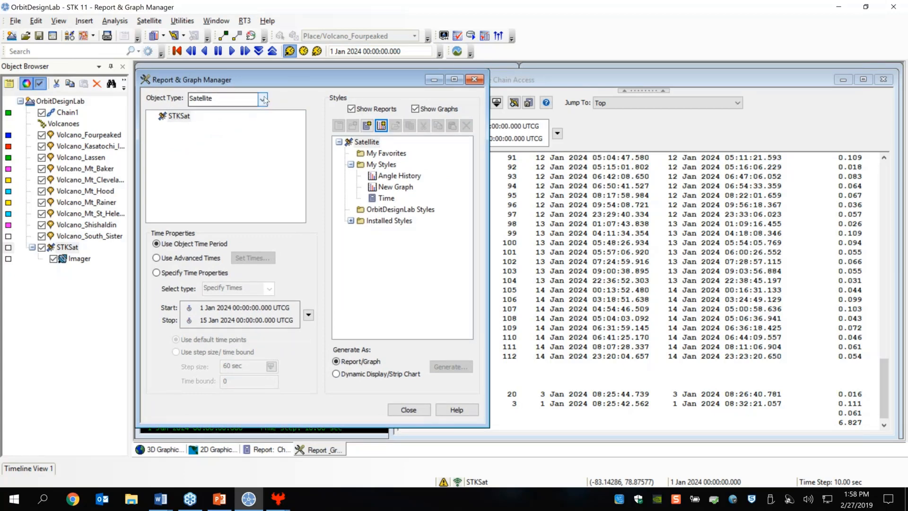
{"action": "left_click", "coordinate": [264, 99]}
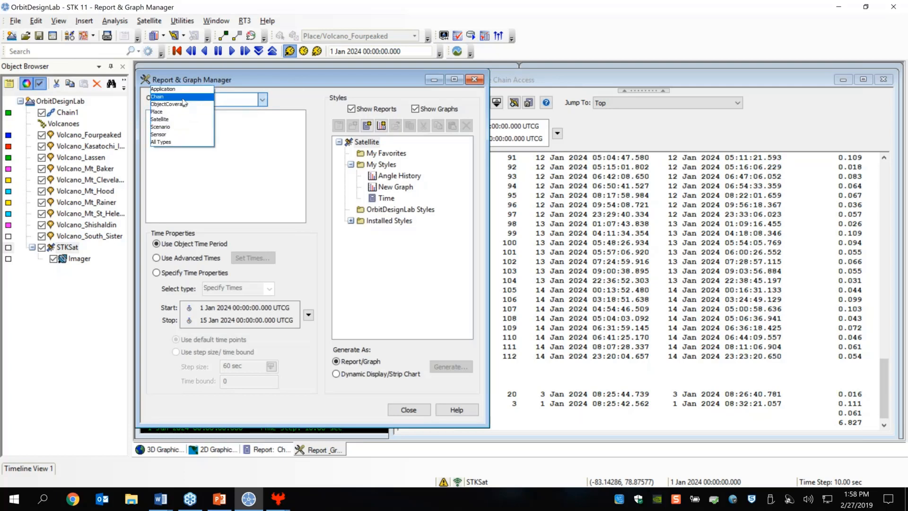
{"action": "left_click", "coordinate": [183, 98]}
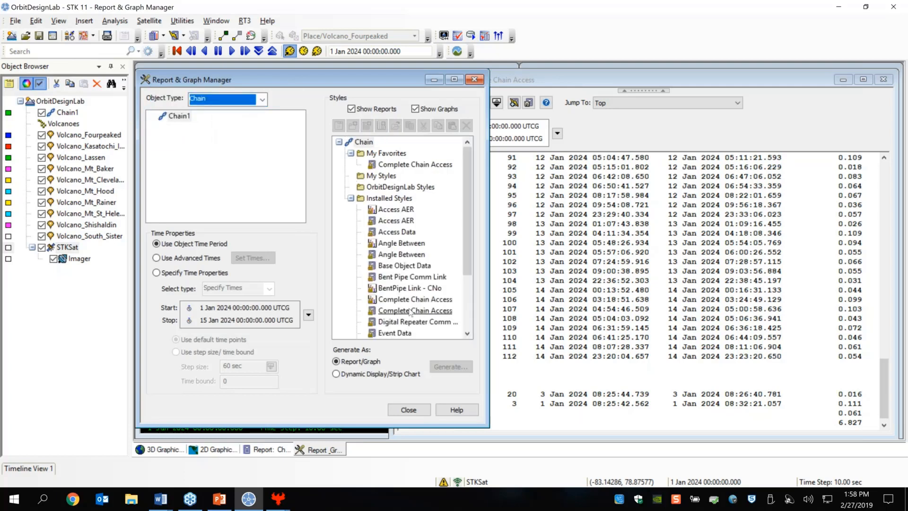
{"action": "left_click", "coordinate": [411, 311]}
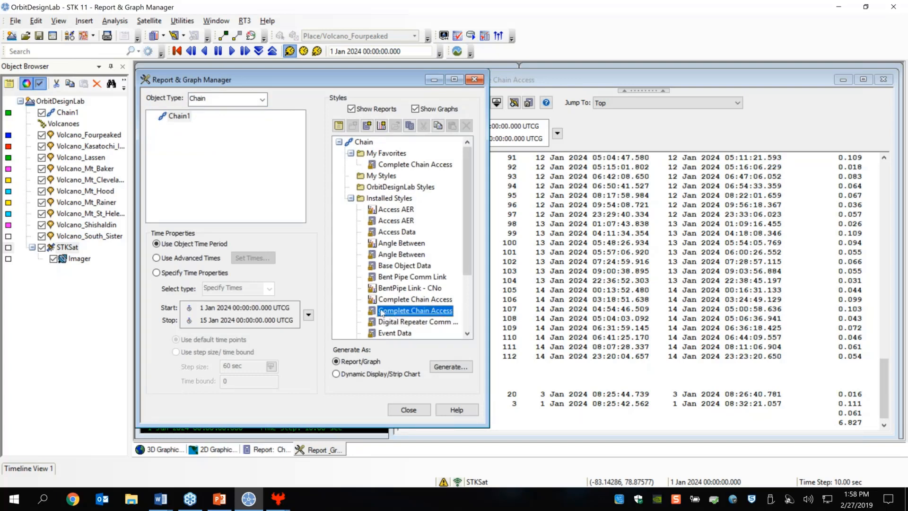
{"action": "right_click", "coordinate": [398, 313]}
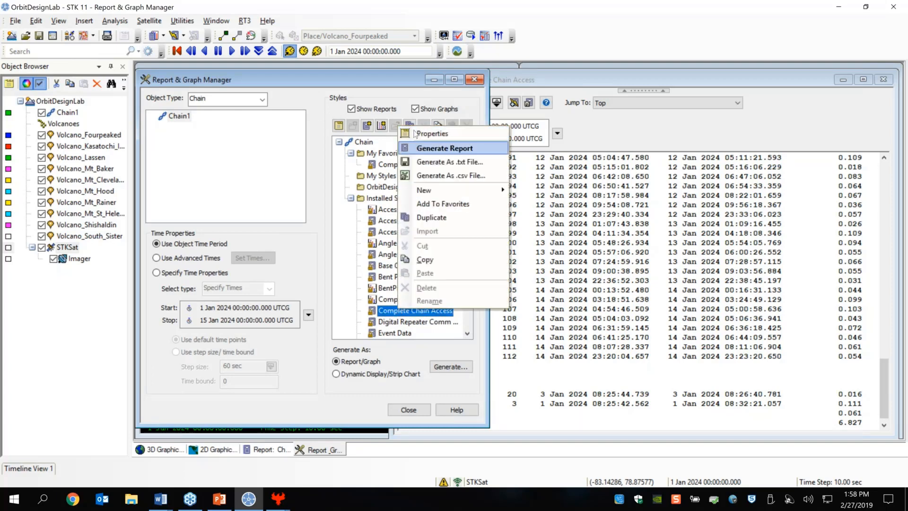
{"action": "left_click", "coordinate": [344, 128]}
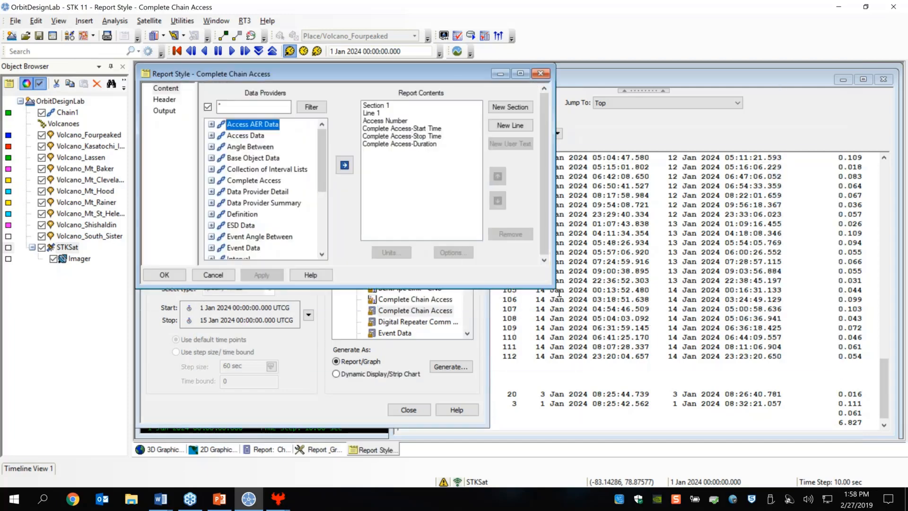
Minimize the Chain1 report and enlarge the Report Style window to show its full data provider and report contents lists.
{"action": "left_click_drag", "start_coordinate": [559, 291], "coordinate": [399, 392]}
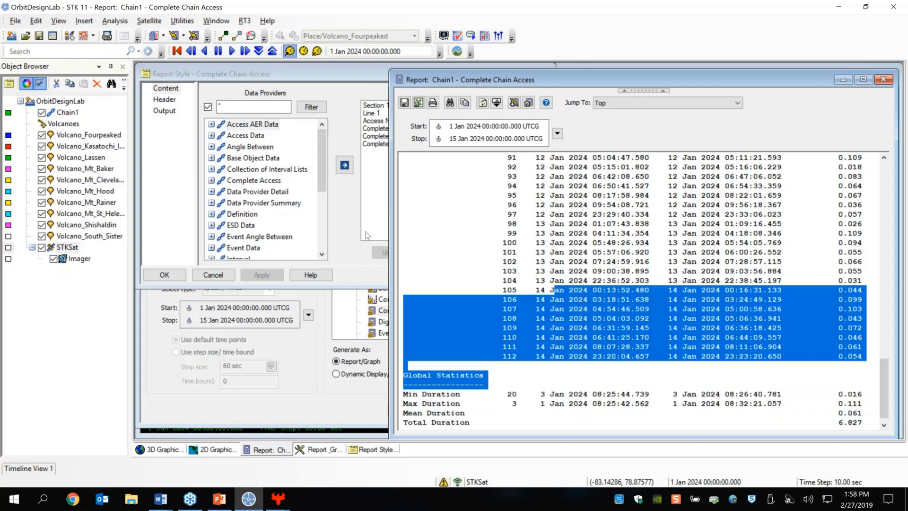
{"action": "left_click", "coordinate": [367, 235]}
{"action": "left_click_drag", "start_coordinate": [388, 287], "coordinate": [408, 366]}
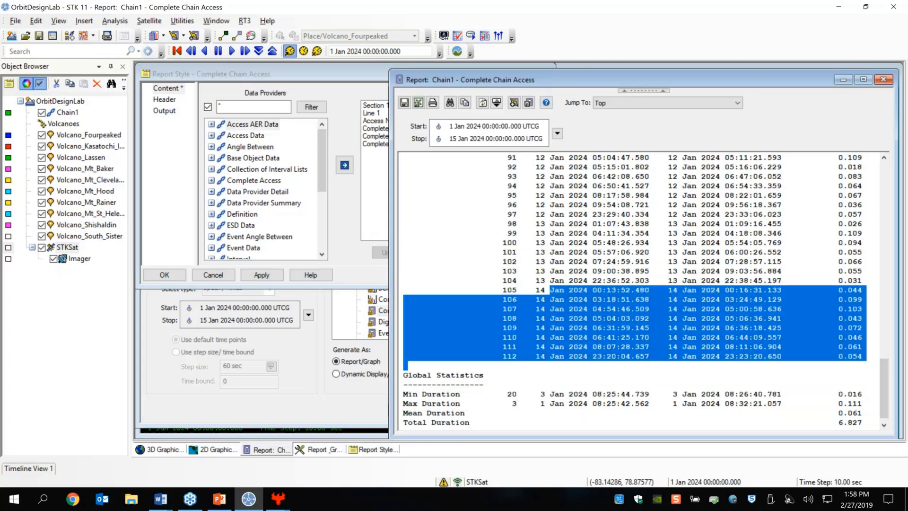
{"action": "left_click", "coordinate": [843, 79]}
{"action": "left_click_drag", "start_coordinate": [552, 286], "coordinate": [654, 431]}
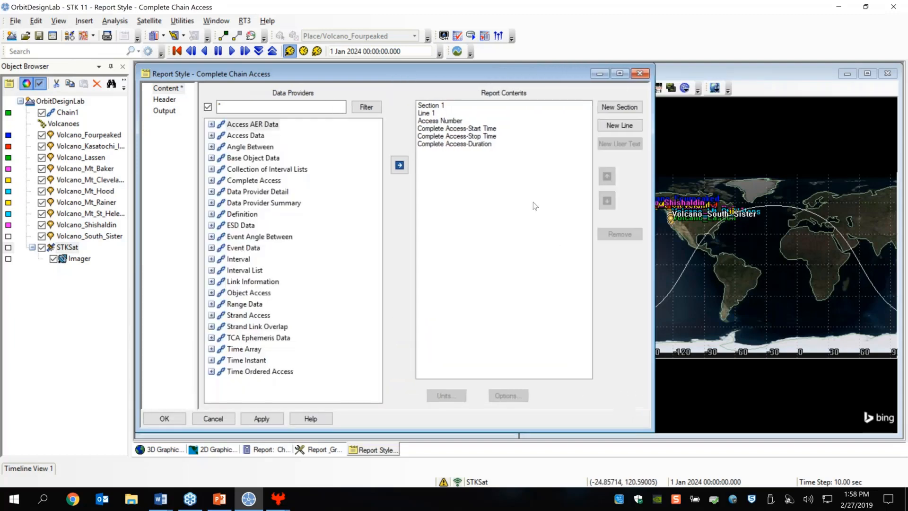
Locate the data provider behind the Complete Access-Duration report entry and compare it with the Duration sum response in the DOE Tool.
{"action": "left_click", "coordinate": [473, 144]}
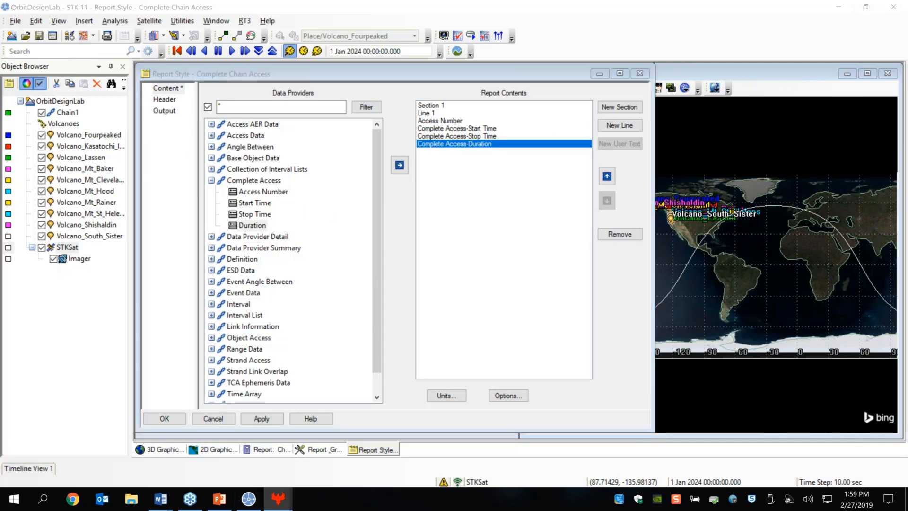
{"action": "left_click", "coordinate": [464, 145]}
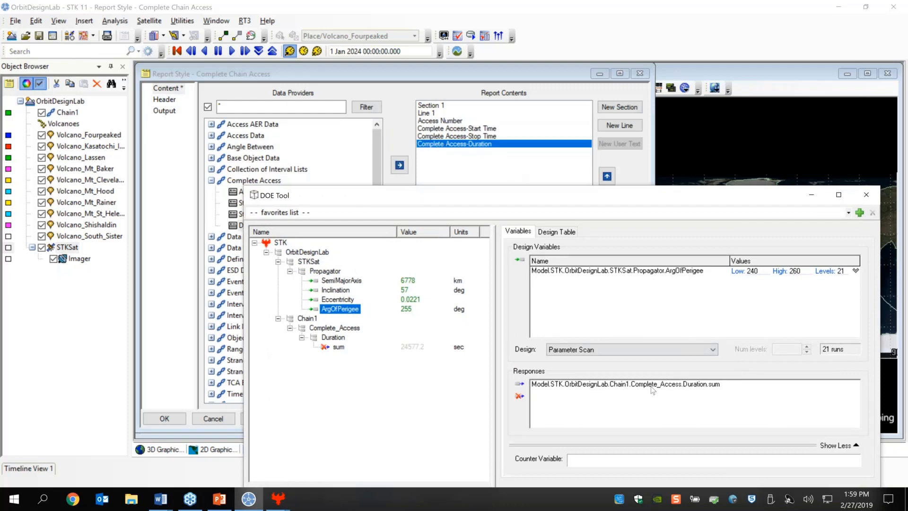
{"action": "left_click_drag", "start_coordinate": [516, 198], "coordinate": [907, 163]}
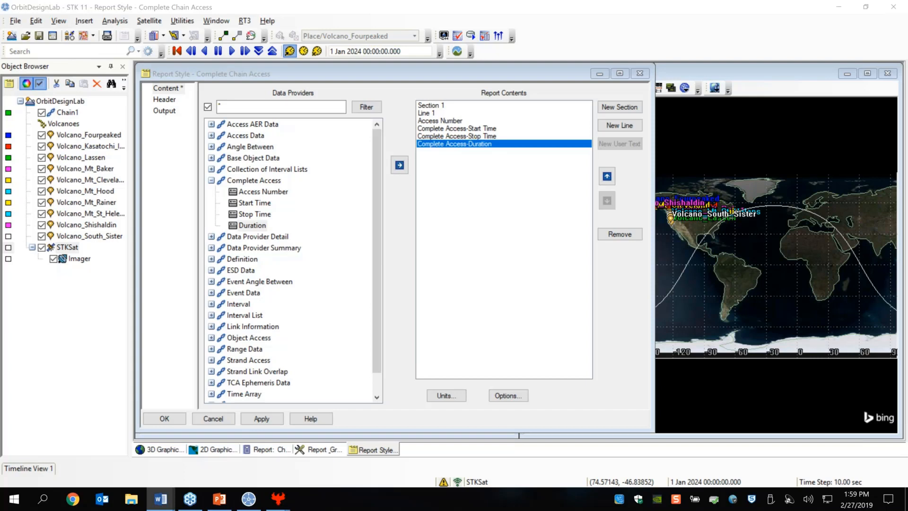
Accept the report style, saving it as My Styles\Complete Chain Access, and close the Report & Graph Manager.
{"action": "left_click", "coordinate": [165, 419]}
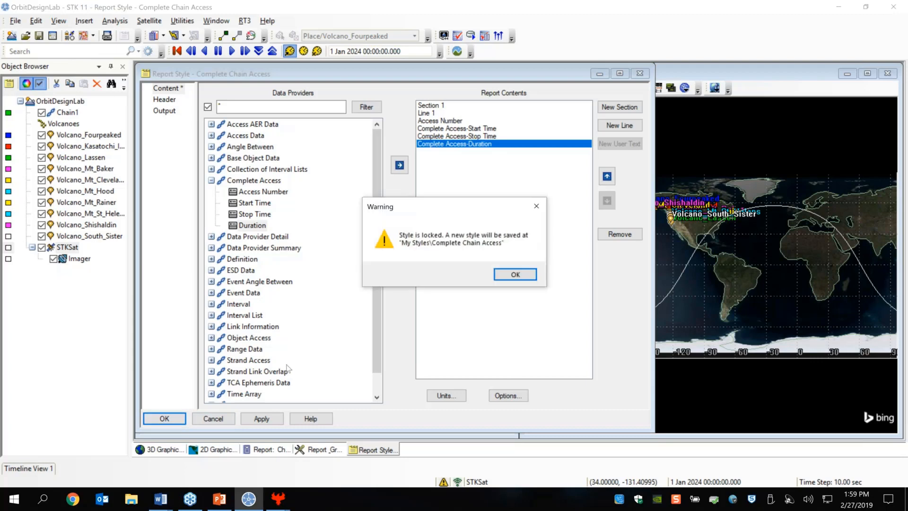
{"action": "left_click", "coordinate": [523, 275]}
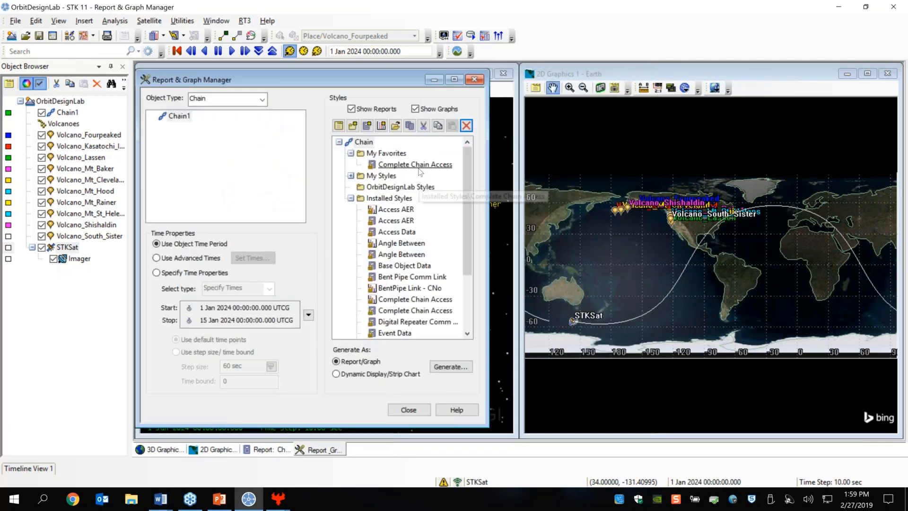
{"action": "left_click", "coordinate": [474, 79]}
Generate a fresh Complete Chain Access report for Chain1, highlight Total Duration in its global statistics, and close the report.
{"action": "left_click", "coordinate": [184, 36]}
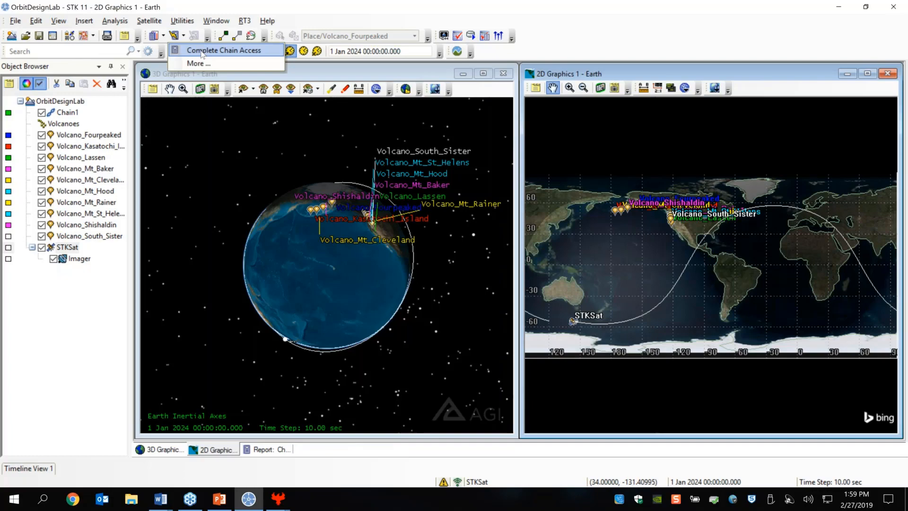
{"action": "left_click", "coordinate": [201, 51]}
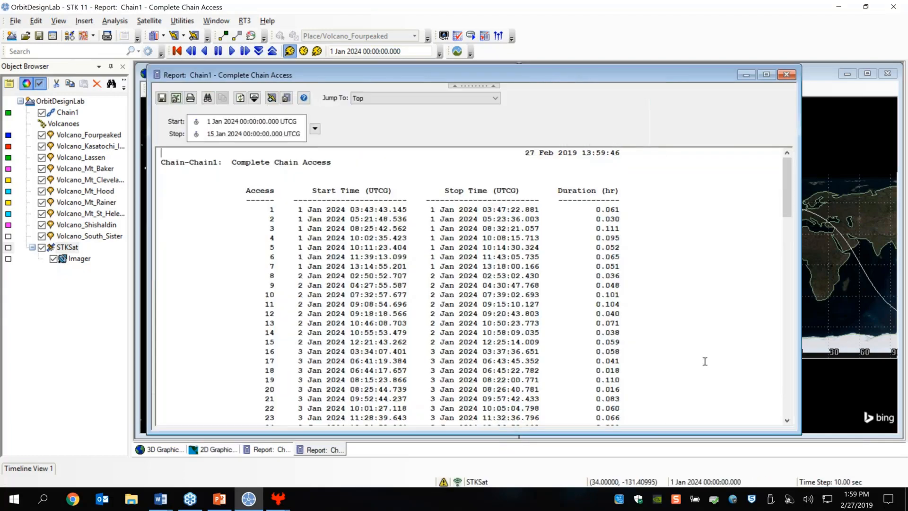
{"action": "scroll", "coordinate": [704, 361], "scroll_direction": "down", "scroll_amount": 5}
{"action": "scroll", "coordinate": [704, 361], "scroll_direction": "down", "scroll_amount": 20}
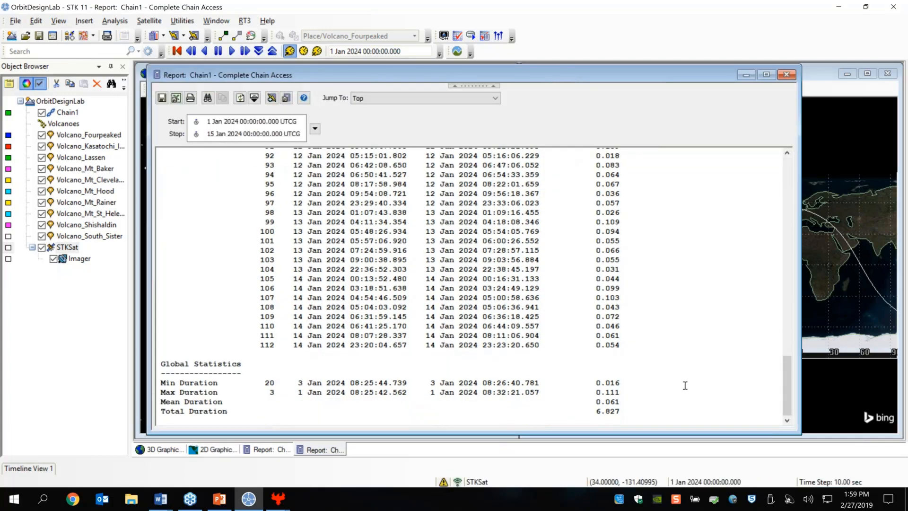
{"action": "left_click_drag", "start_coordinate": [630, 411], "coordinate": [160, 406]}
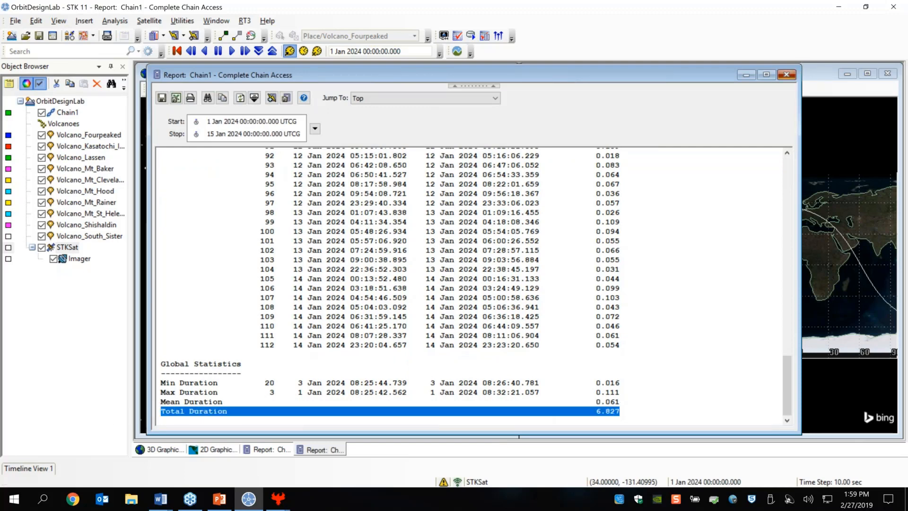
{"action": "left_click", "coordinate": [787, 74]}
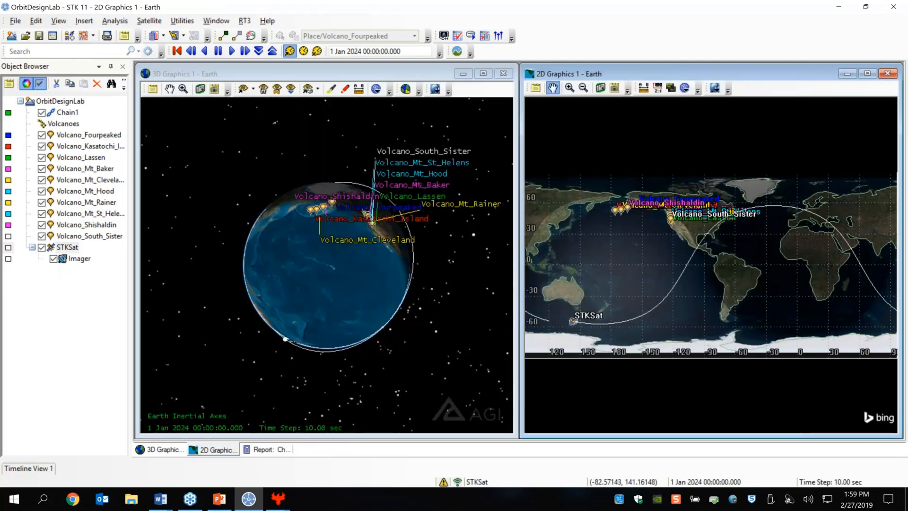
Open STKSat's Basic Orbit properties to review the orbital elements, and minimize the window.
{"action": "key", "text": "alt+Tab"}
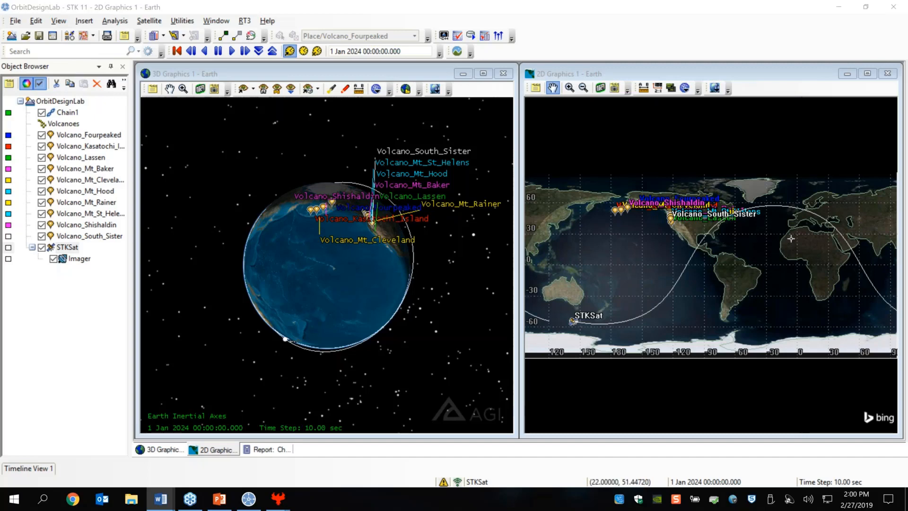
{"action": "key", "text": "alt+Tab"}
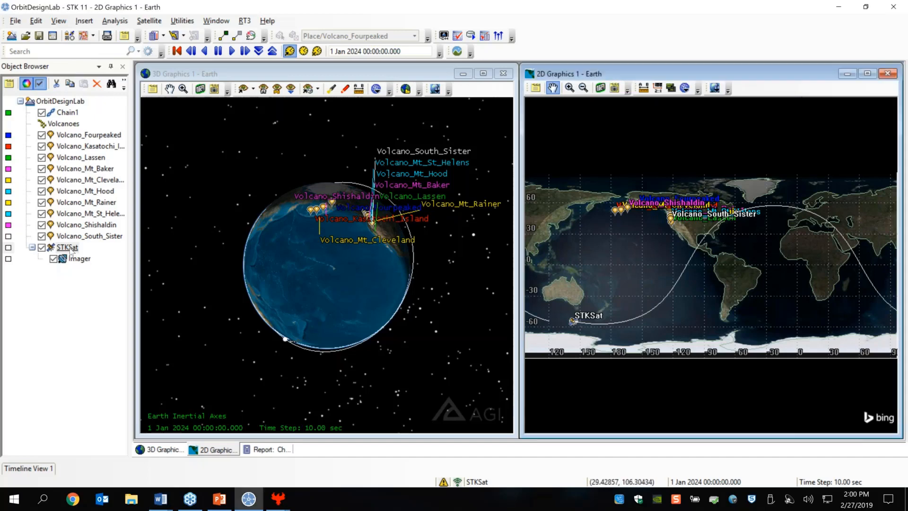
{"action": "double_click", "coordinate": [69, 247]}
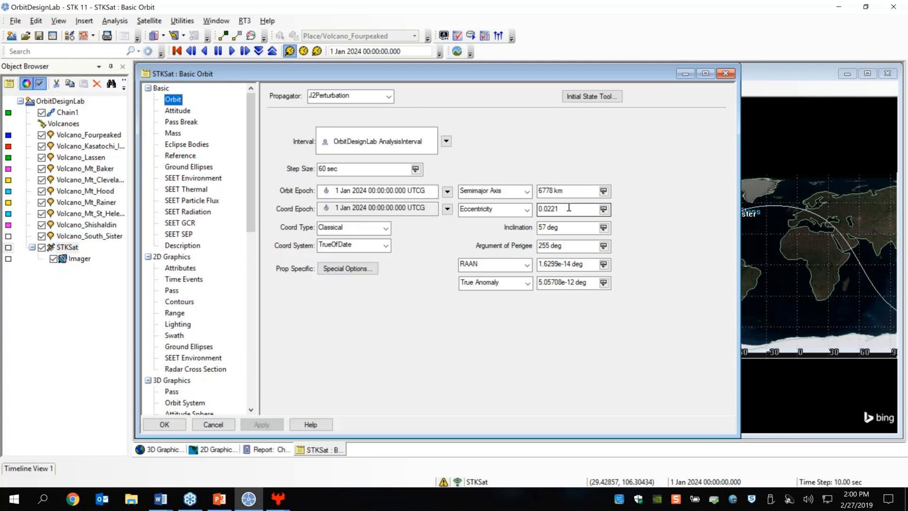
{"action": "key", "text": "alt+Tab"}
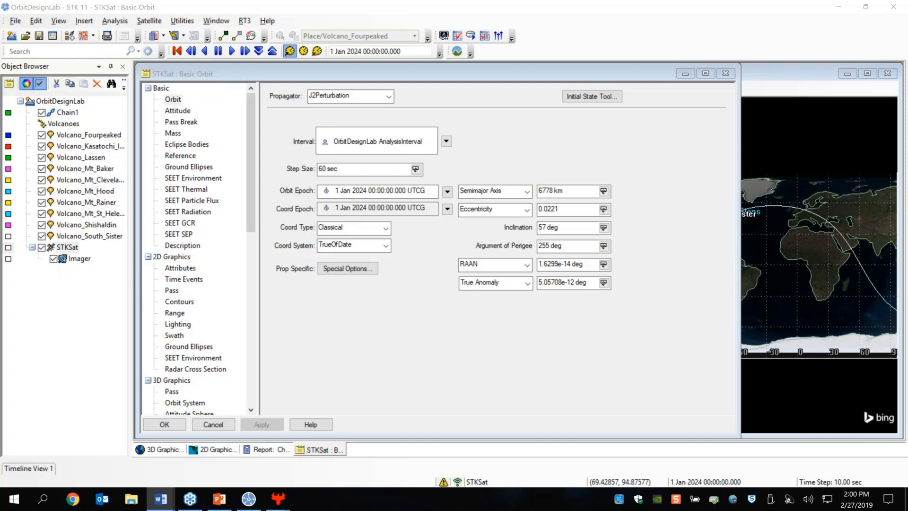
{"action": "left_click", "coordinate": [682, 74]}
{"action": "left_click", "coordinate": [684, 74]}
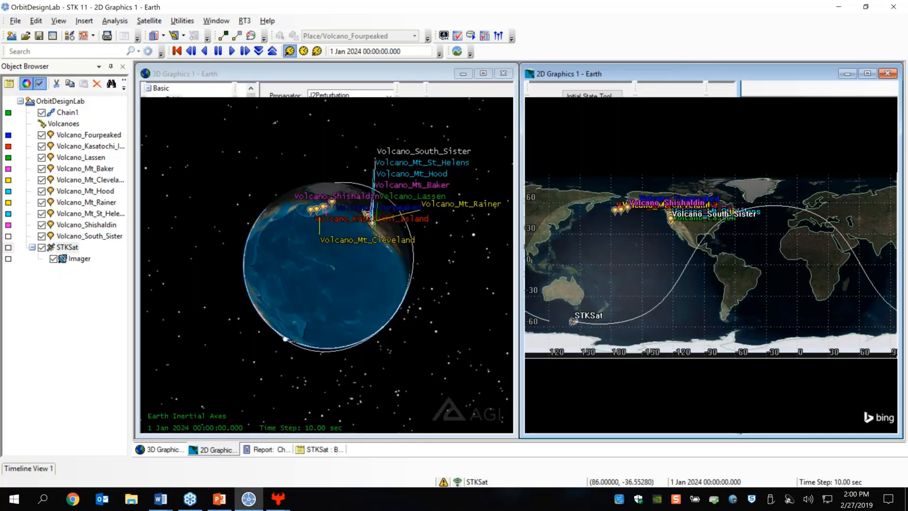
Switch to PowerPoint and review the Part One – Orbit Design Summary slide in the Small Satellite Series presentation.
{"action": "key", "text": "alt+Tab"}
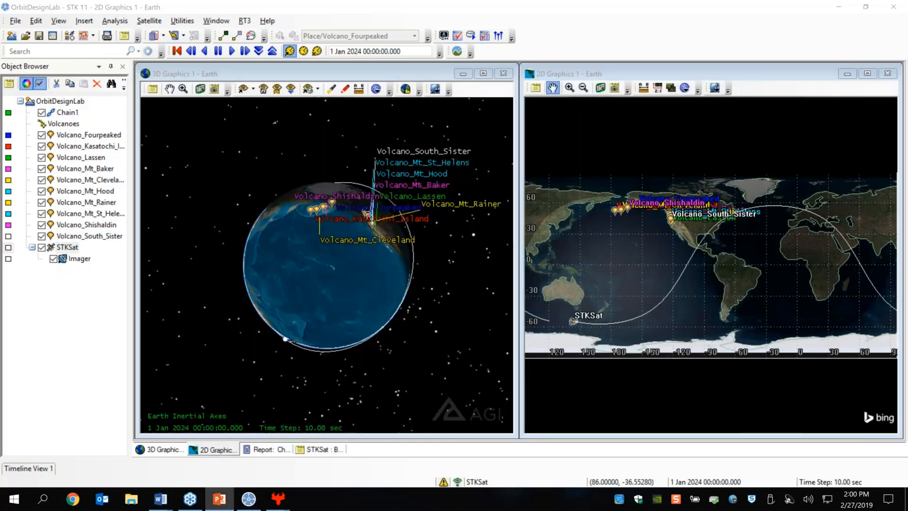
{"action": "left_click_drag", "start_coordinate": [907, 76], "coordinate": [600, 0]}
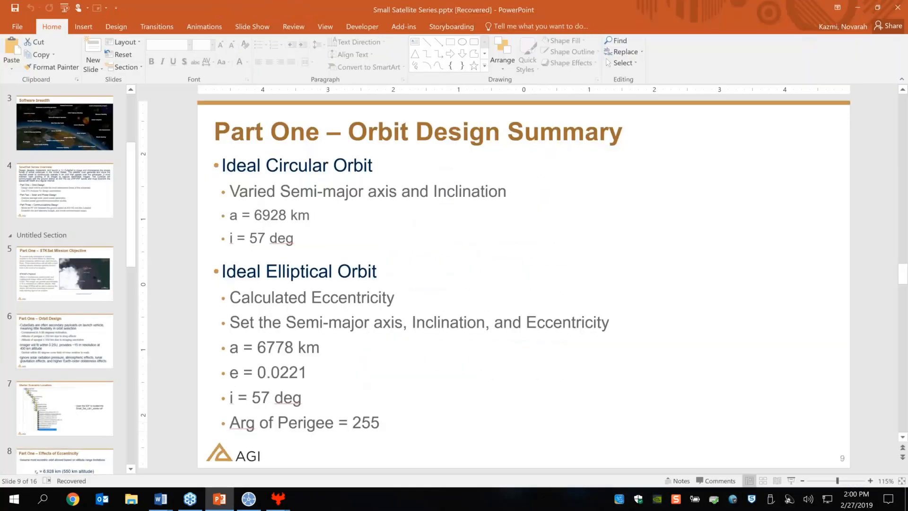
{"action": "left_click", "coordinate": [164, 418]}
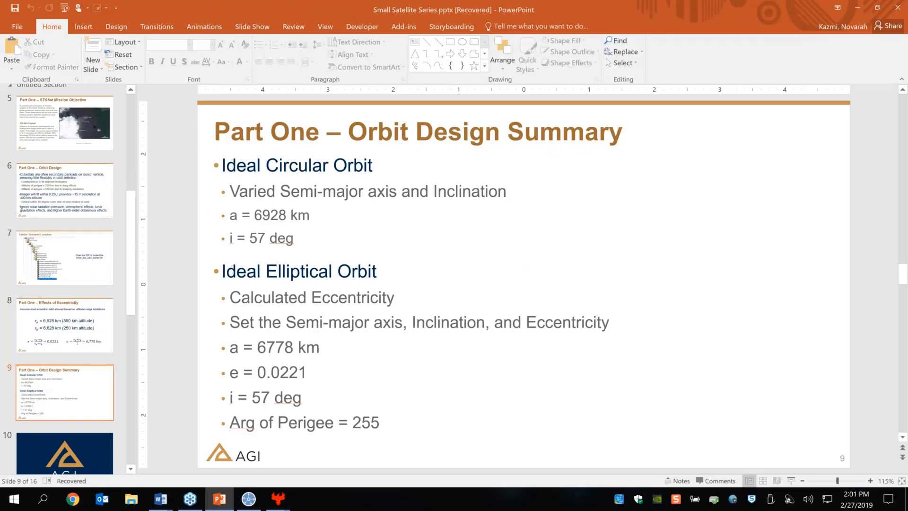
{"action": "key", "text": "alt+Tab"}
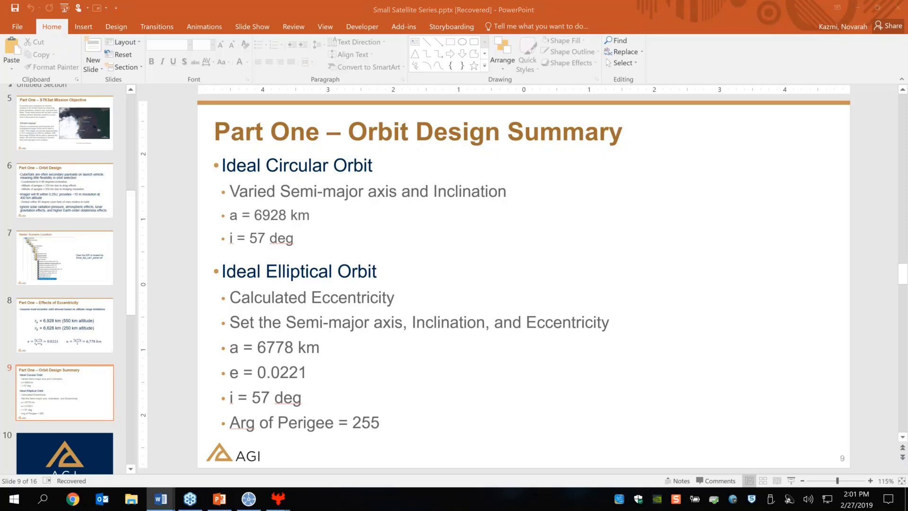